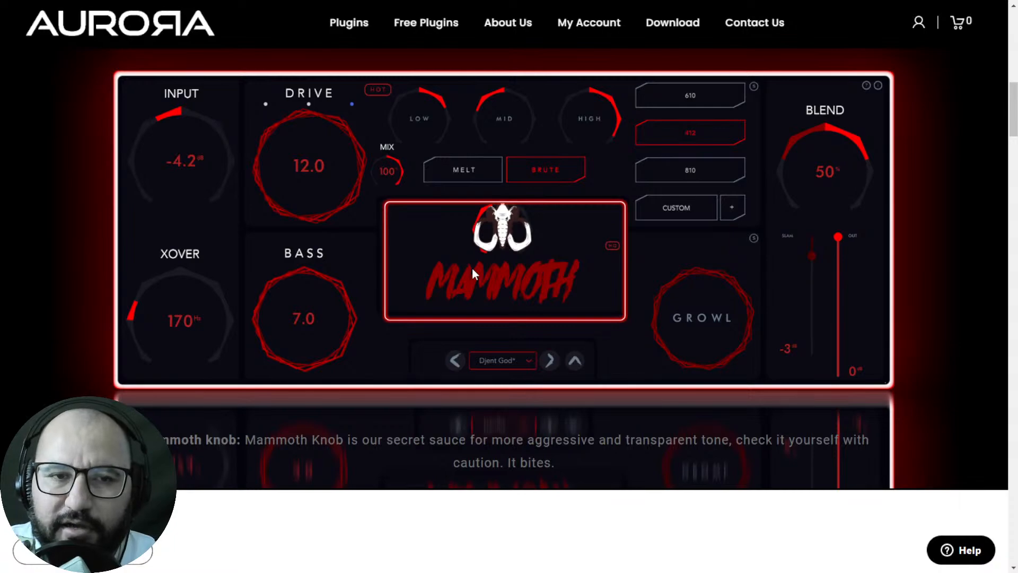
# Step: Look over the Mammoth plugin page and its labelled interface pictures
pyautogui.scroll(12, 200, 286)
pyautogui.scroll(-12, 200, 291)
pyautogui.scroll(-1, 169, 341)
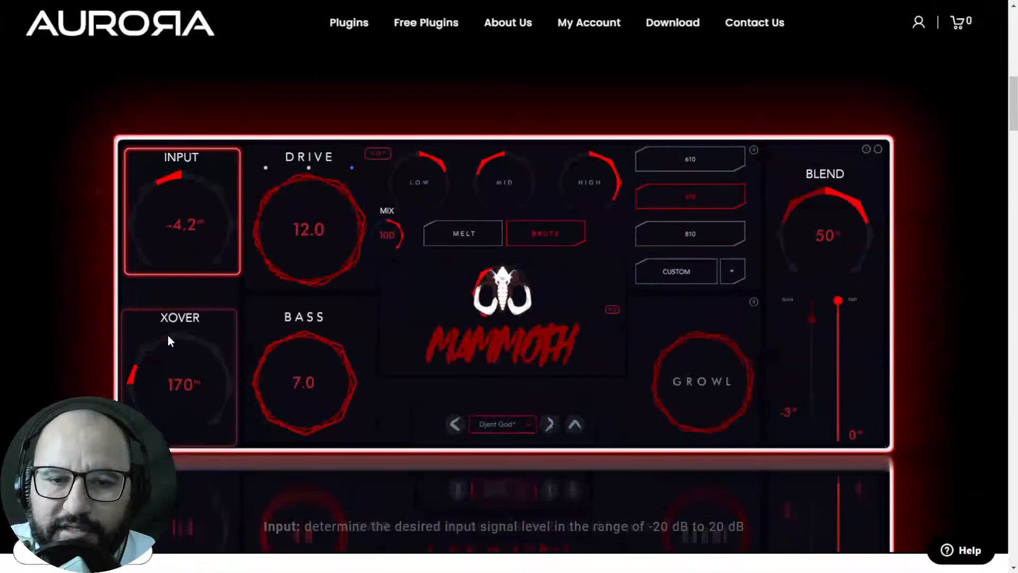
# Step: Switch to the Plugin Boutique cart, view the free gift offered with the order, and dismiss the gift selection
pyautogui.hotkey('ctrl', 'Tab')
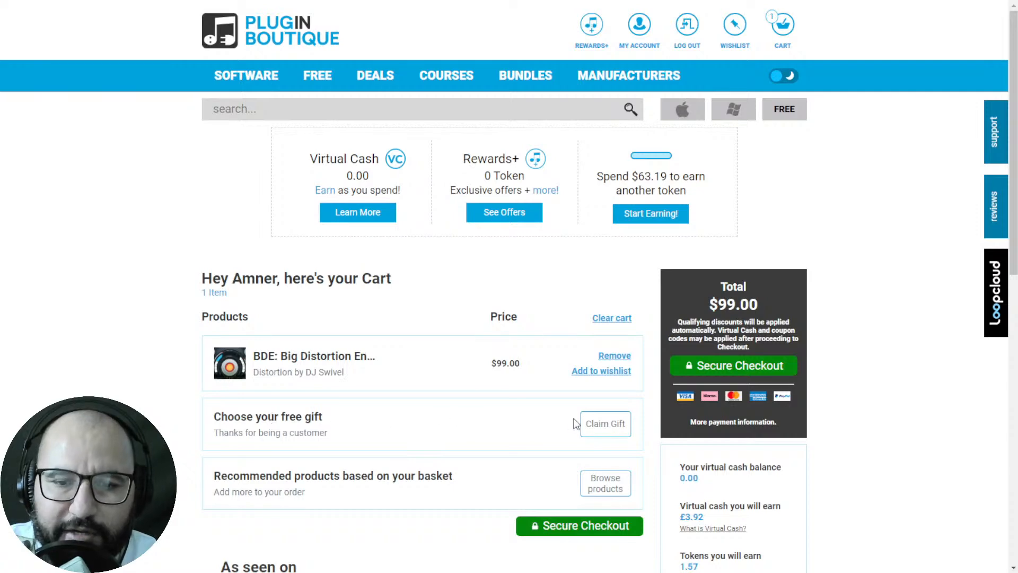
pyautogui.click(599, 427)
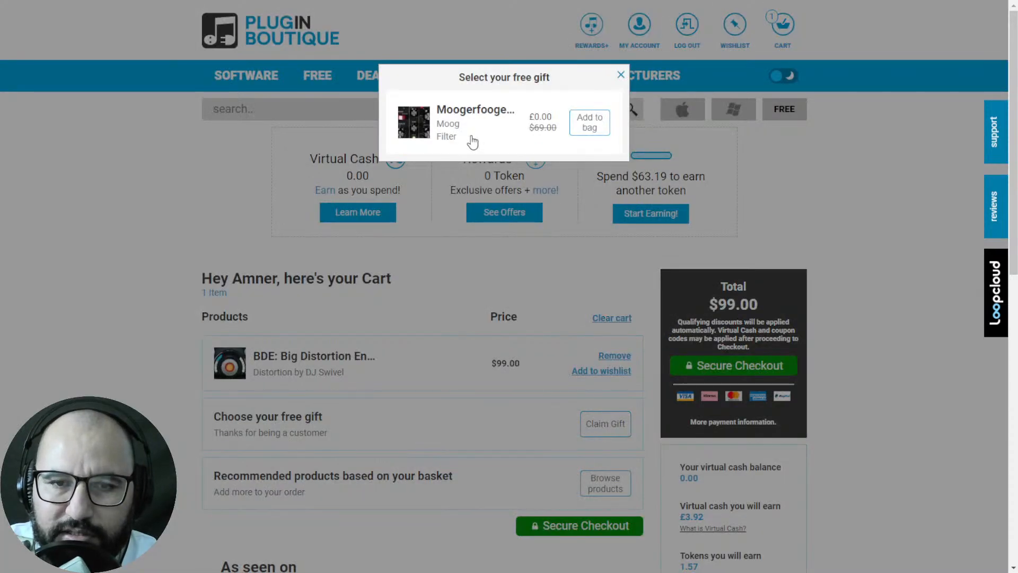
pyautogui.click(620, 75)
# Step: Switch to the Plugin Boutique checkout page and point out the discounted order total
pyautogui.hotkey('ctrl', 'Tab')
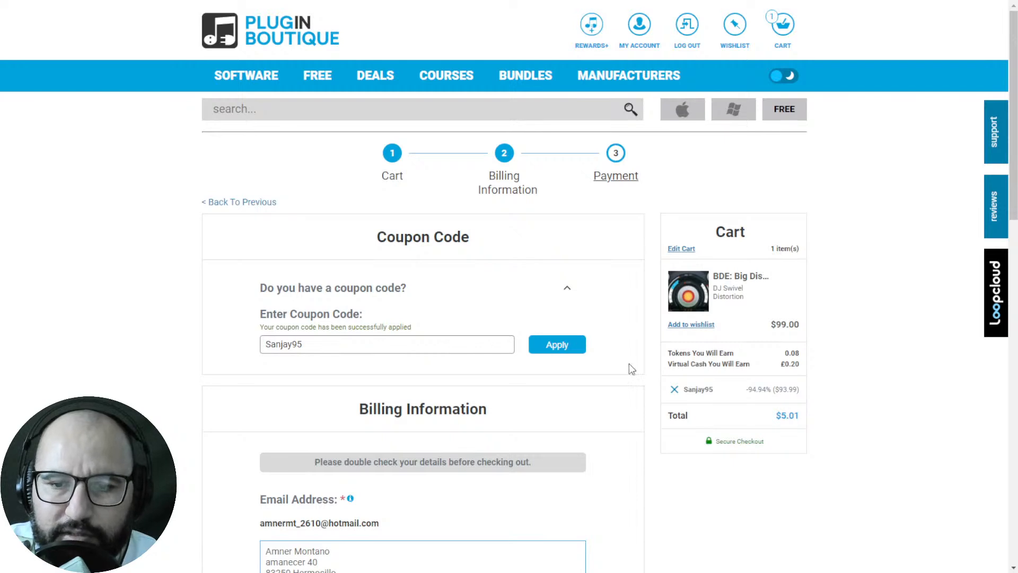
pyautogui.moveTo(776, 415); pyautogui.dragTo(800, 417)
pyautogui.click(799, 417)
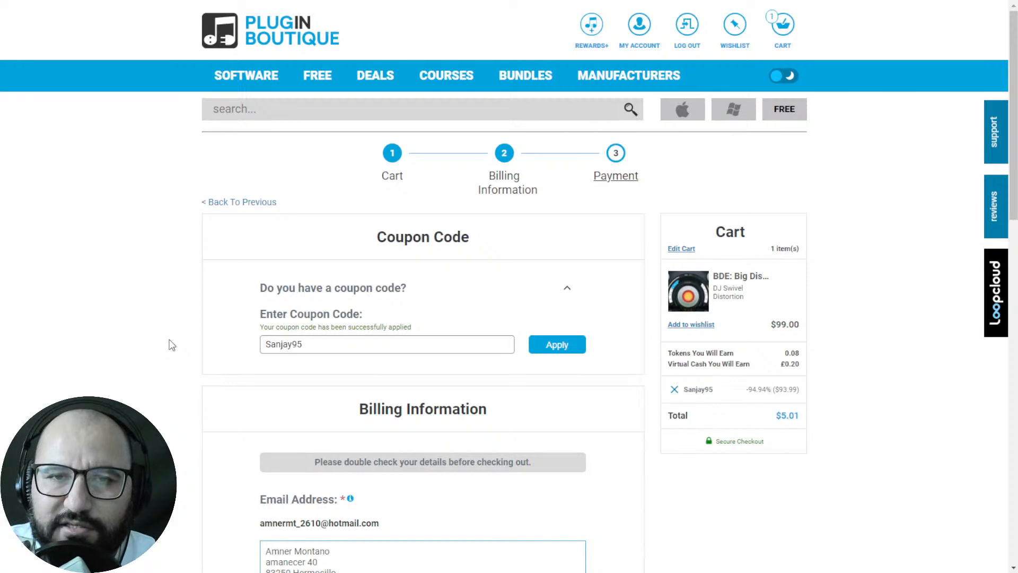
# Step: Show the home page offering free music production resources, and switch to the REAPER project with the Cosmic 2 Lite instrument
pyautogui.hotkey('ctrl', 'Tab')
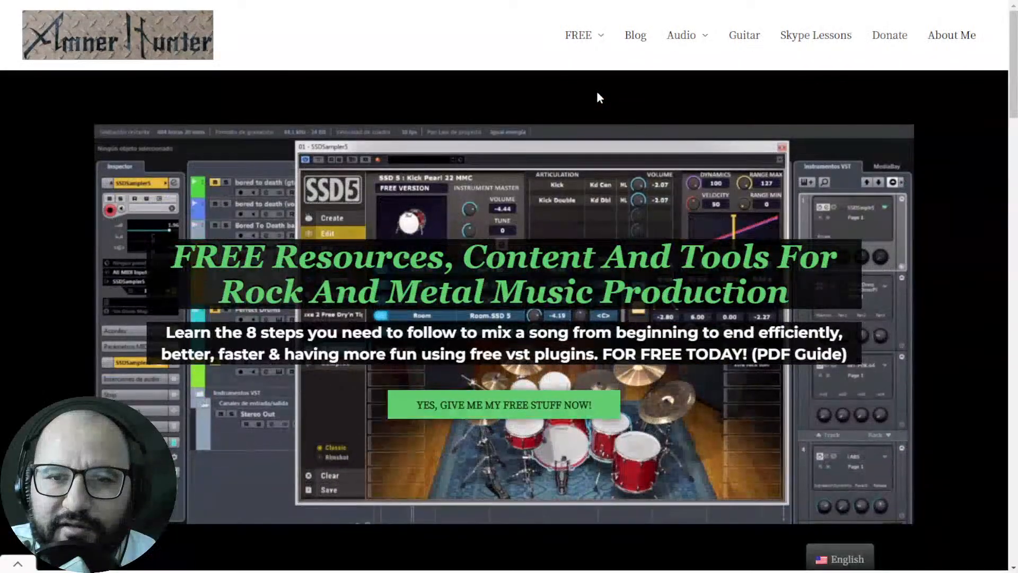
pyautogui.moveTo(591, 48)
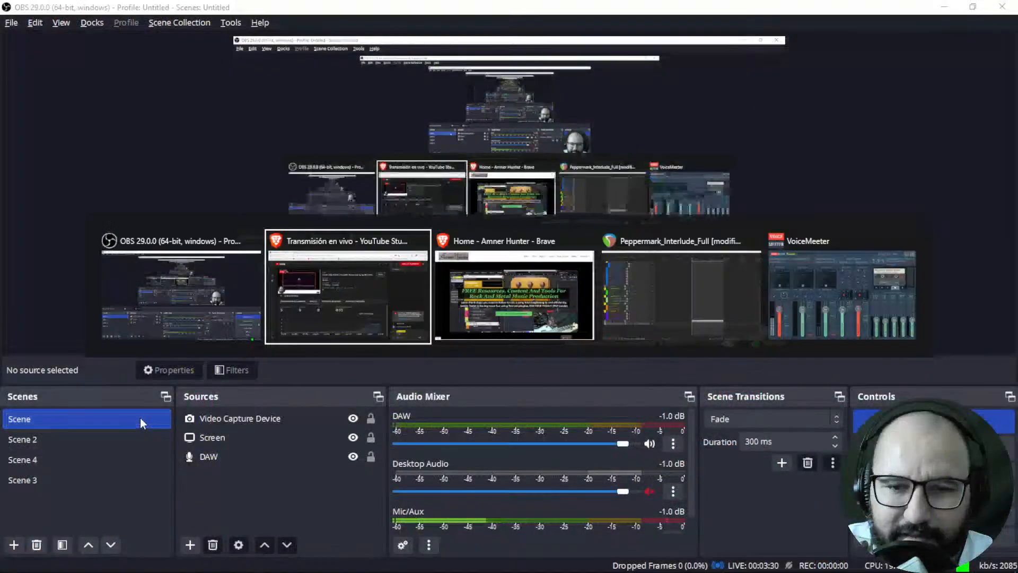
pyautogui.press('Tab')
pyautogui.press('Tab')
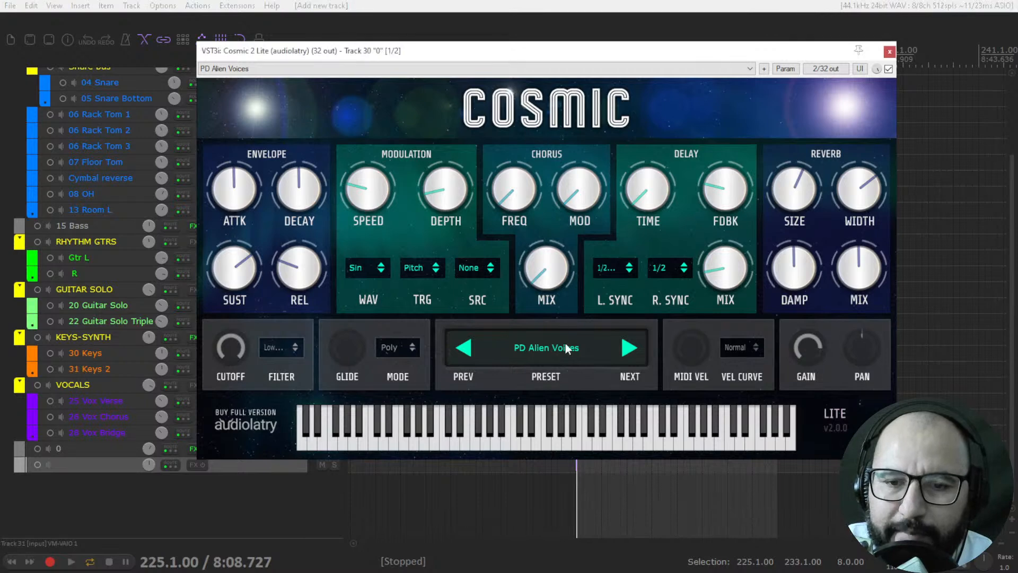
# Step: Examine Cosmic's preset list and the waveform, target and source options of its modulation section without changing them
pyautogui.click(566, 343)
pyautogui.click(645, 93)
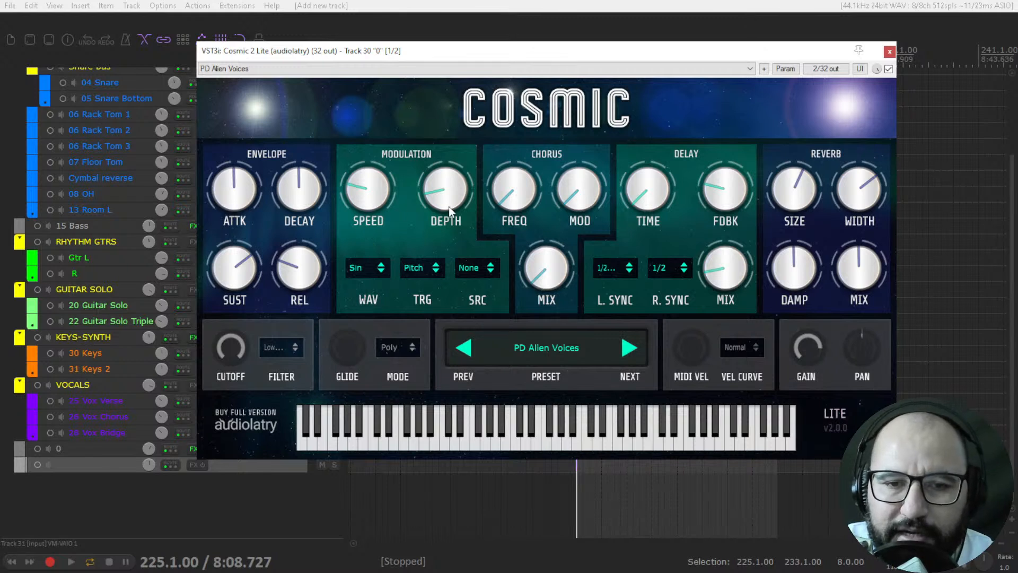
pyautogui.click(366, 270)
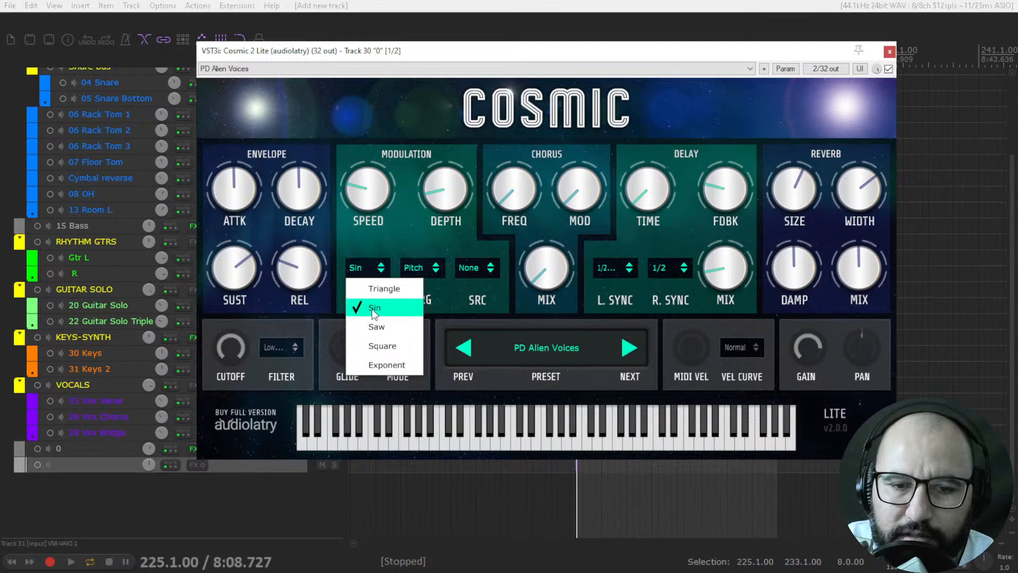
pyautogui.click(387, 245)
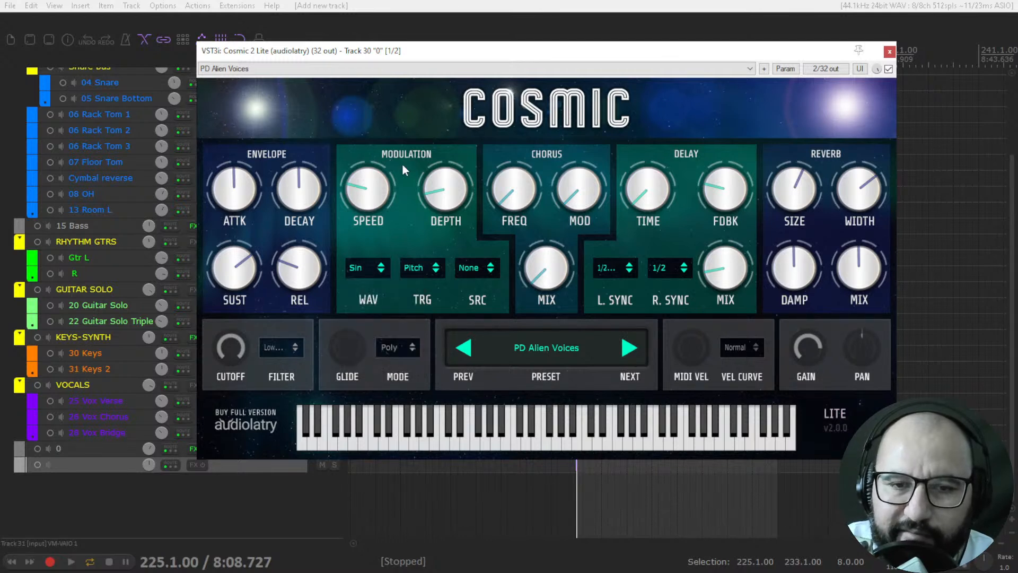
pyautogui.click(424, 267)
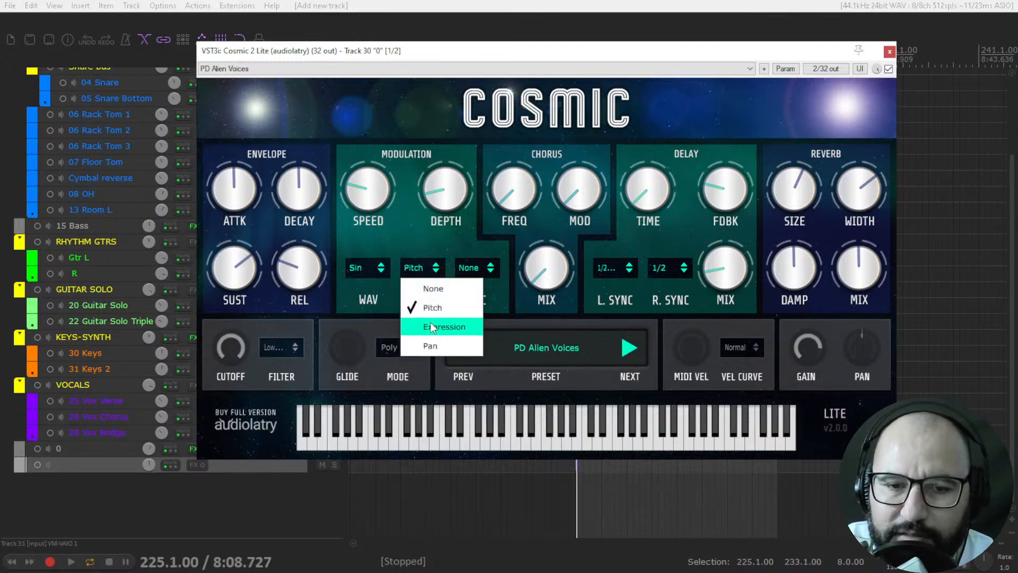
pyautogui.click(449, 228)
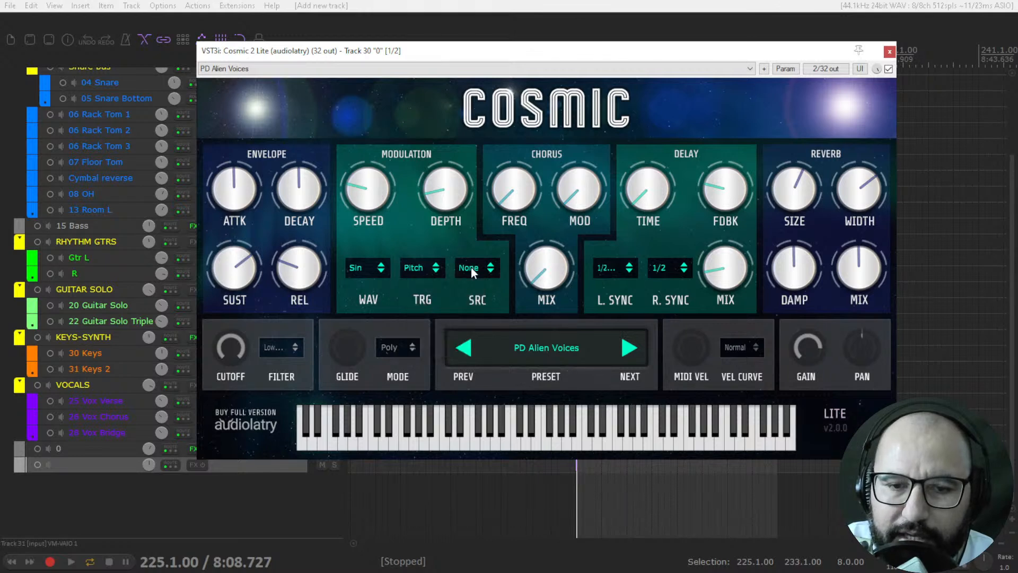
pyautogui.click(471, 268)
pyautogui.click(459, 250)
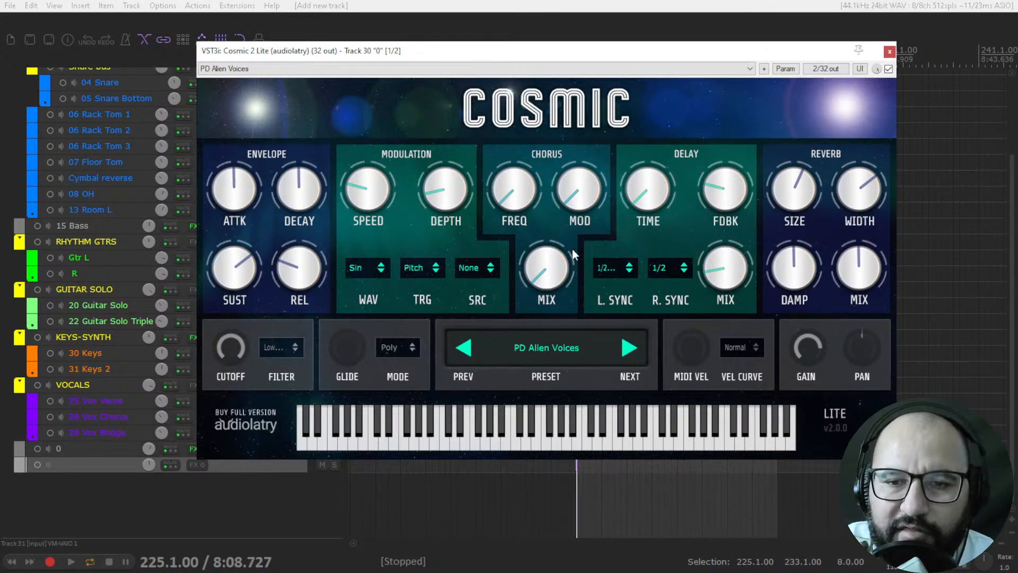
# Step: Try the chorus mix knob and return it to its minimum
pyautogui.moveTo(548, 219); pyautogui.dragTo(541, 288)
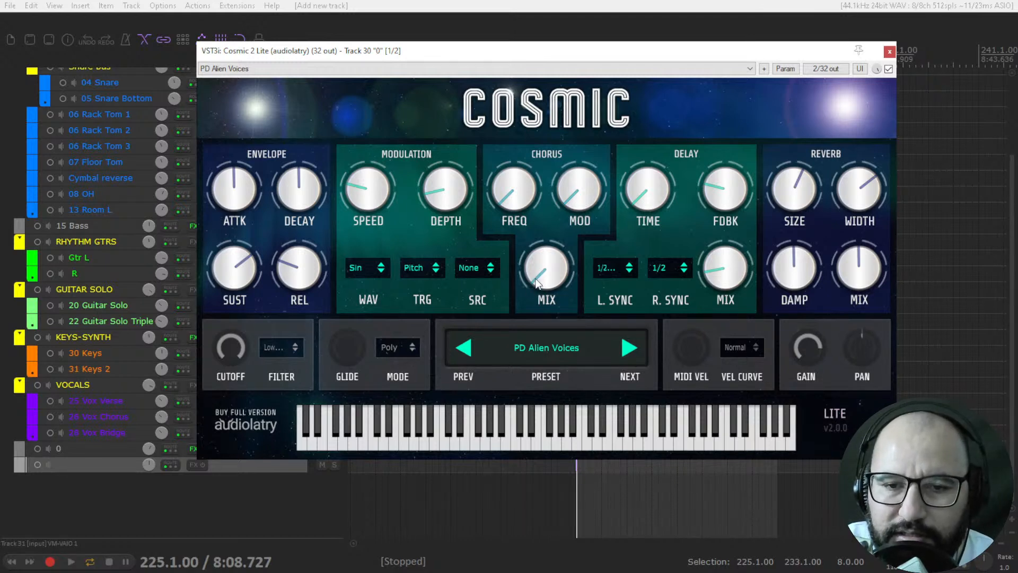
pyautogui.moveTo(540, 218); pyautogui.dragTo(539, 283)
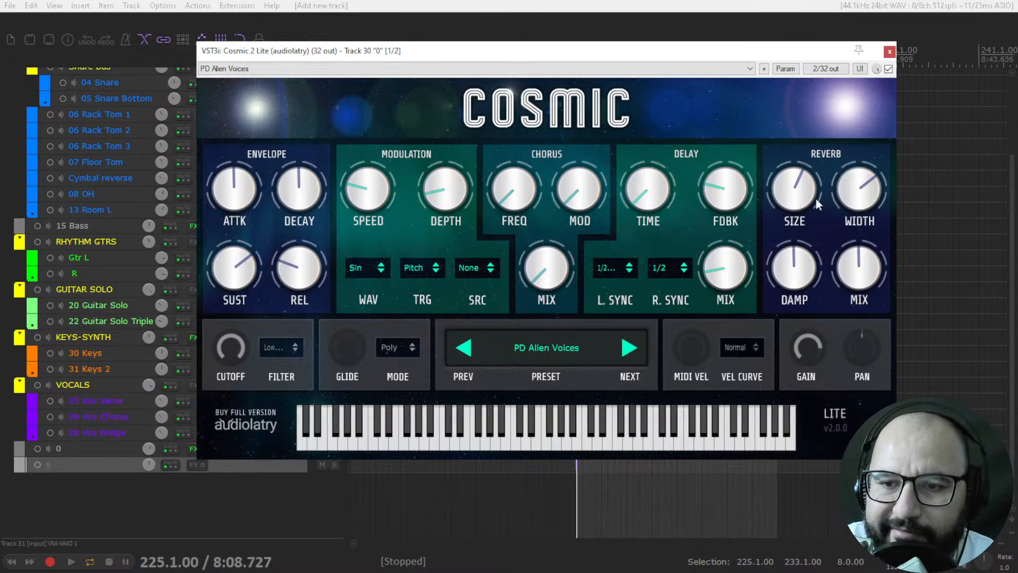
# Step: Turn the reverb width down slightly and the reverb damping up slightly
pyautogui.moveTo(850, 190)
pyautogui.mouseDown()
pyautogui.moveTo(850, 316)
pyautogui.moveTo(862, 123)
pyautogui.moveTo(862, 183)
pyautogui.mouseUp()
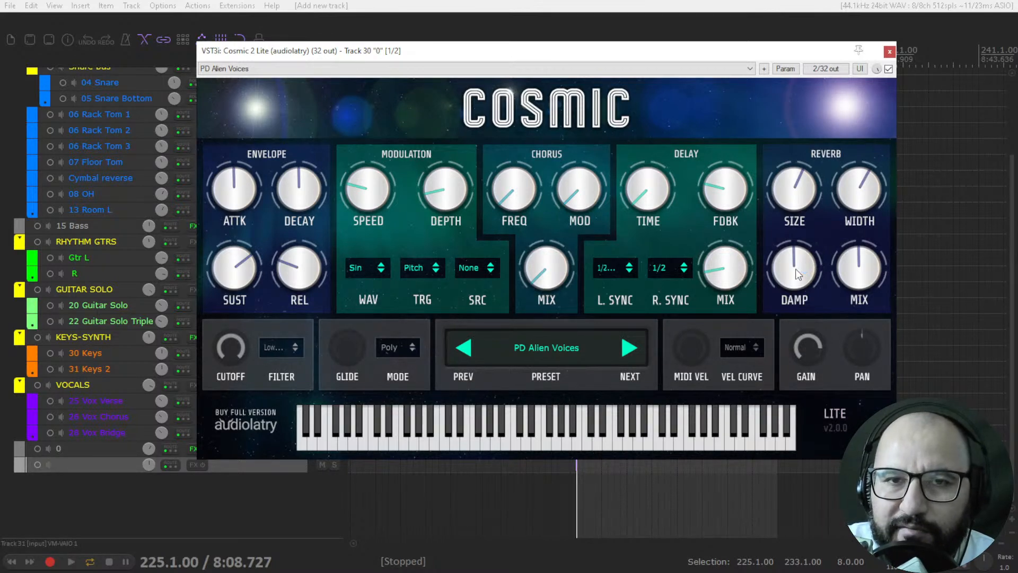
pyautogui.moveTo(798, 274); pyautogui.dragTo(798, 269)
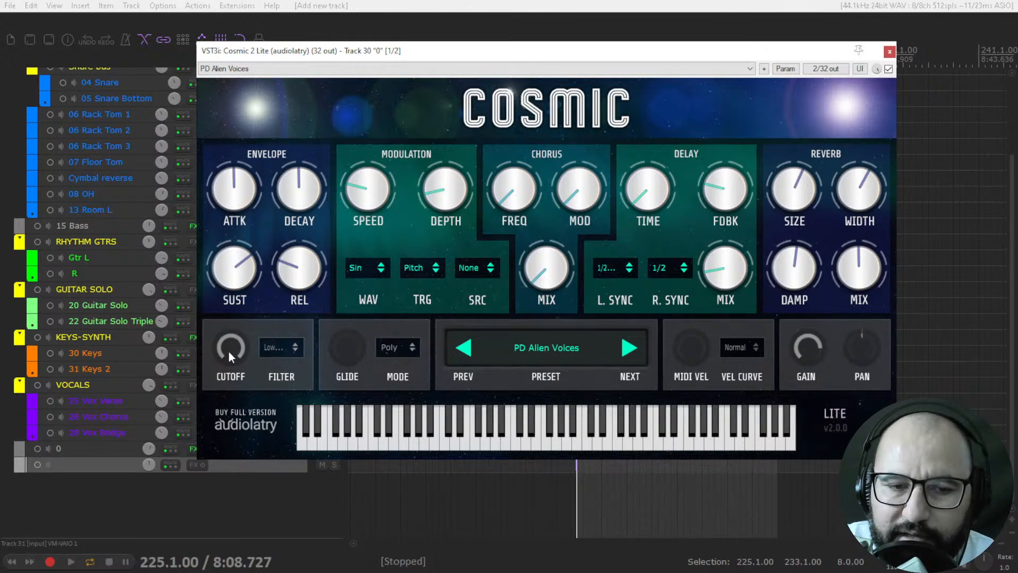
# Step: View the available filter types and try the filter cutoff, keeping Low Pass selected
pyautogui.click(268, 351)
pyautogui.click(274, 354)
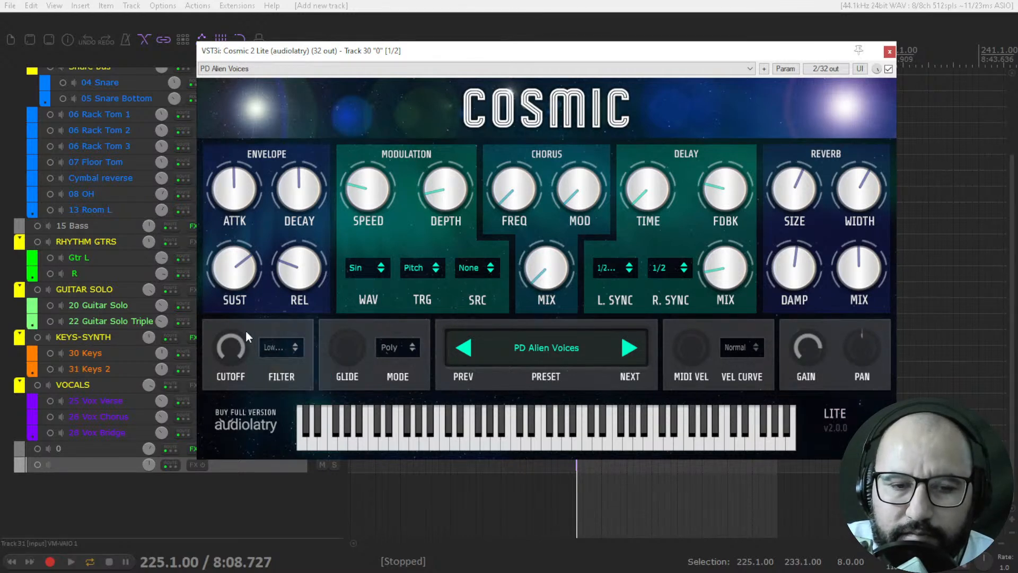
pyautogui.click(269, 346)
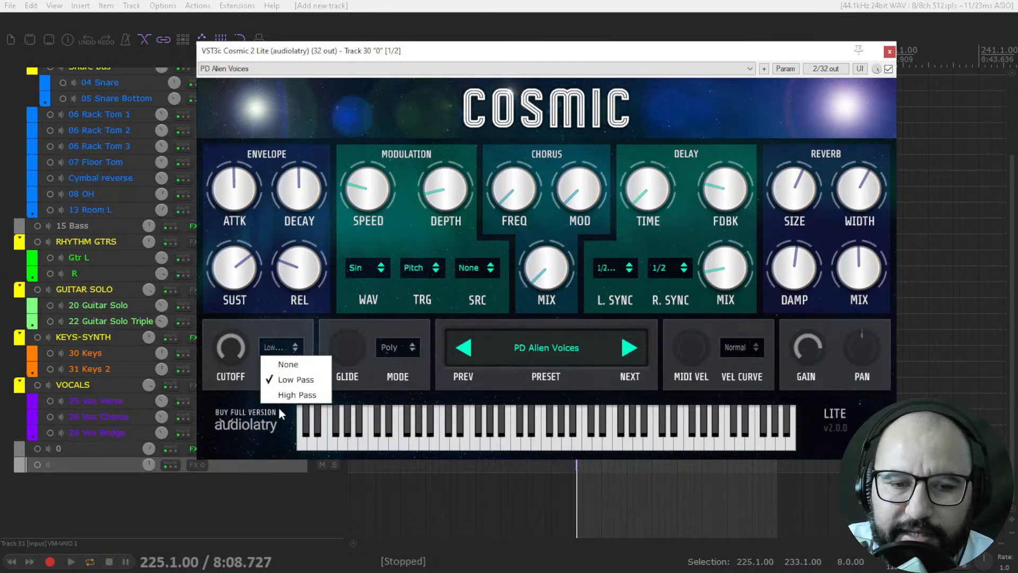
pyautogui.click(245, 356)
pyautogui.moveTo(234, 350); pyautogui.dragTo(227, 386)
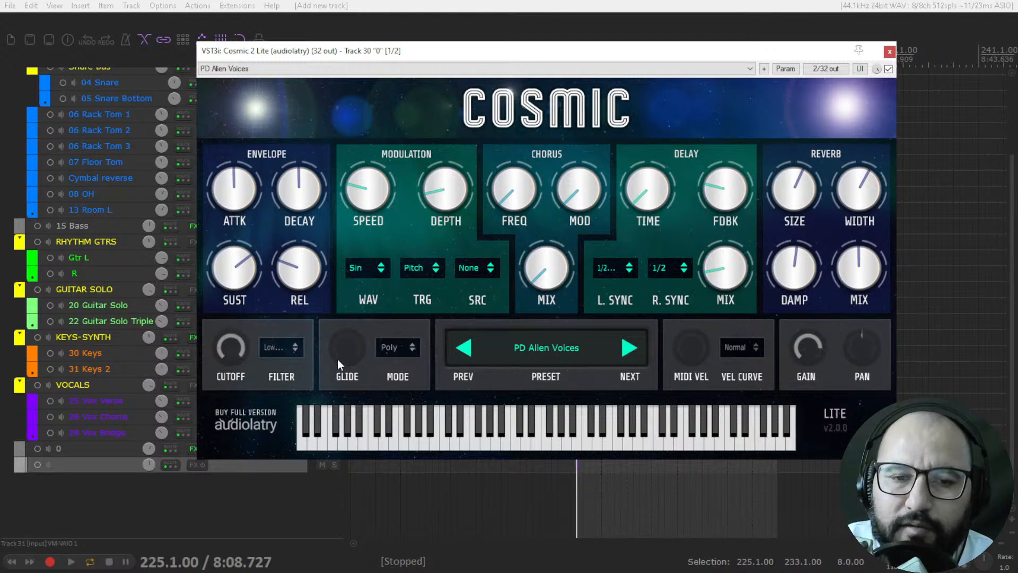
# Step: Try a higher glide amount, return it to zero, and view the voice mode options while keeping Poly
pyautogui.moveTo(337, 342)
pyautogui.mouseDown()
pyautogui.moveTo(333, 239)
pyautogui.moveTo(333, 324)
pyautogui.mouseUp()
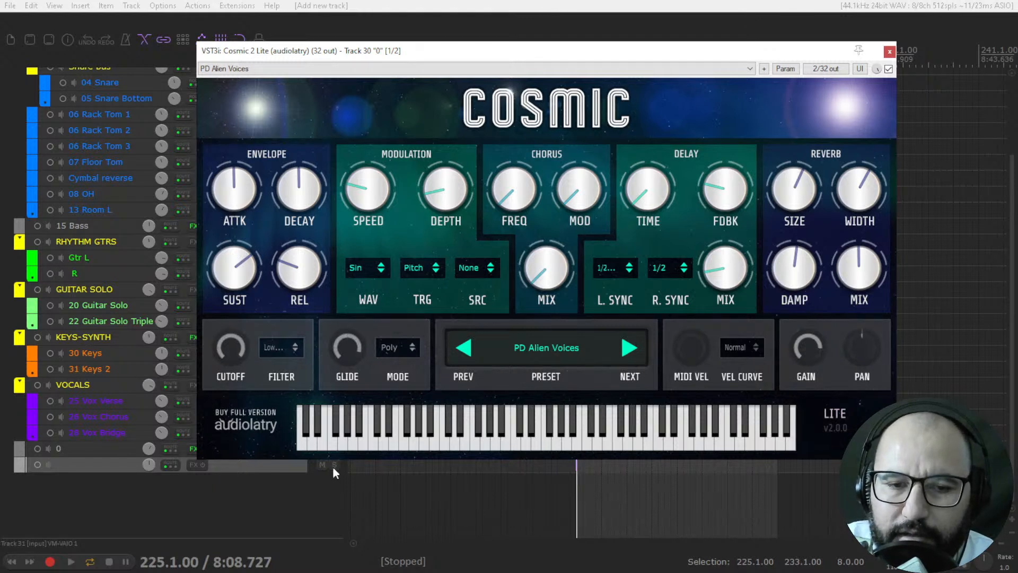
pyautogui.moveTo(348, 358); pyautogui.dragTo(349, 543)
pyautogui.click(399, 347)
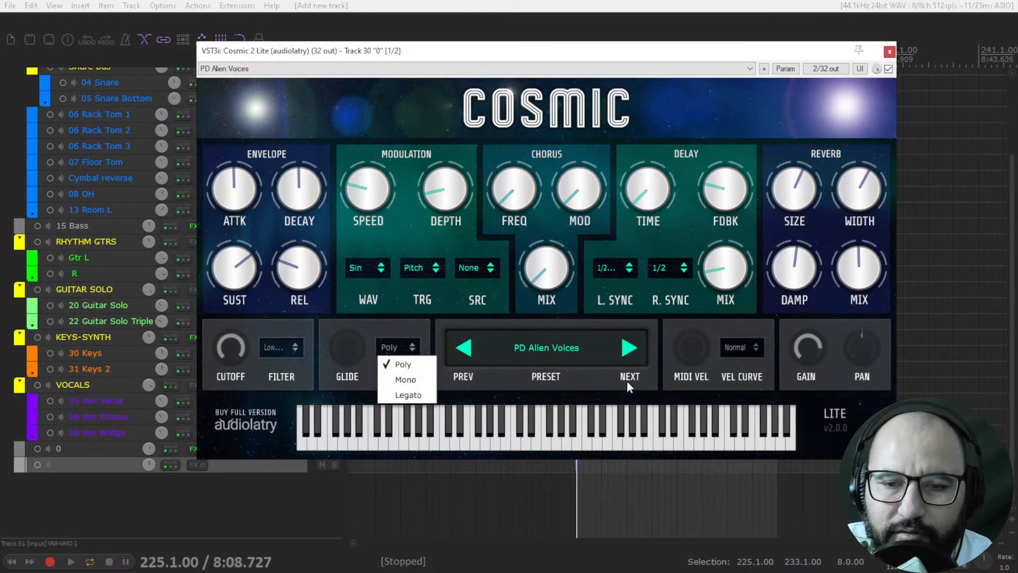
pyautogui.click(684, 366)
# Step: Try a higher MIDI velocity amount, return it to zero, and view the velocity curve options while keeping Normal
pyautogui.moveTo(686, 350); pyautogui.dragTo(686, 204)
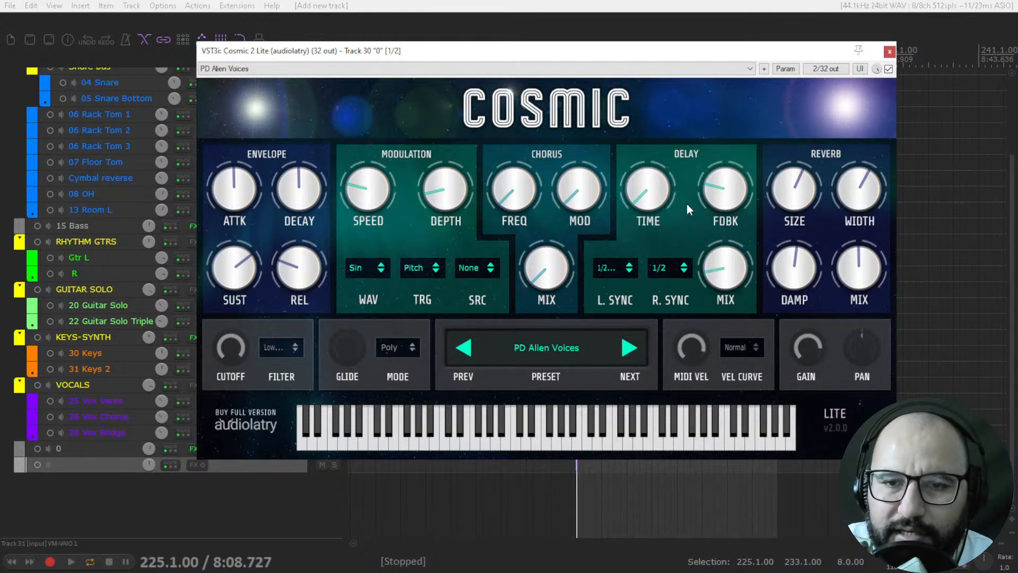
pyautogui.moveTo(695, 342); pyautogui.dragTo(695, 428)
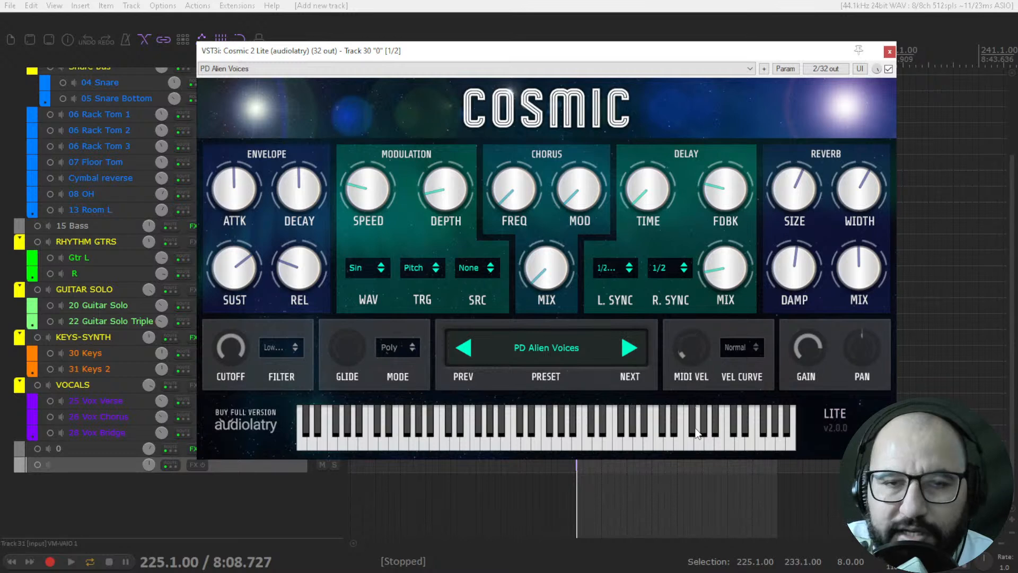
pyautogui.click(739, 348)
pyautogui.click(727, 331)
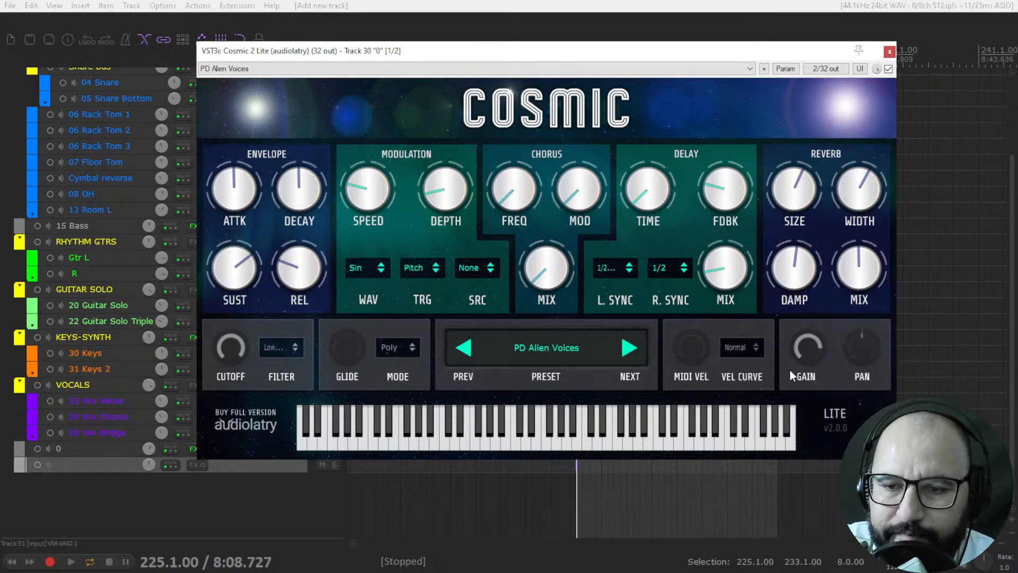
# Step: Try the pan control, point out the on-screen keyboard, and view the list of presets, keeping PD Alien Voices
pyautogui.moveTo(861, 348); pyautogui.dragTo(862, 378)
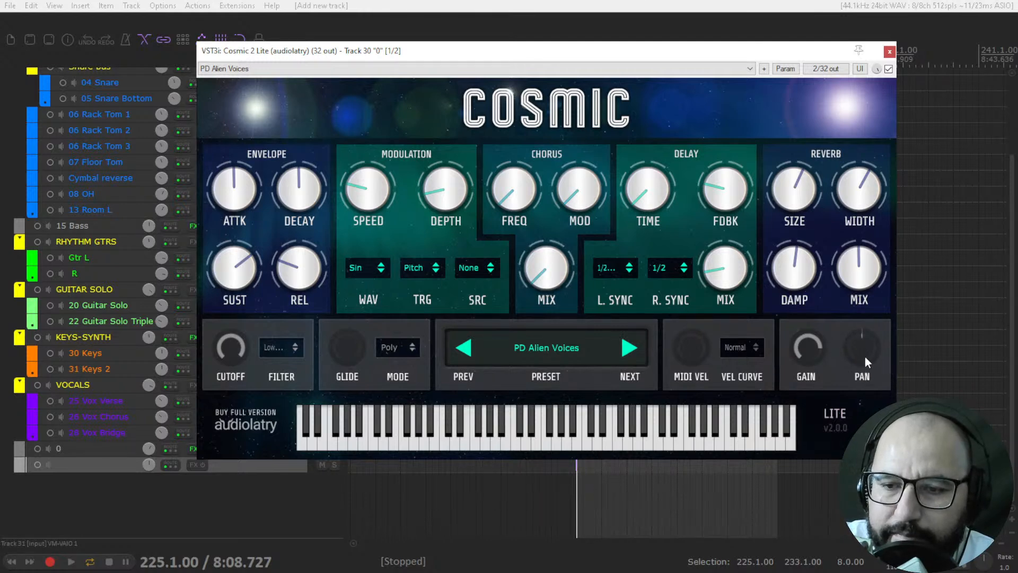
pyautogui.moveTo(336, 428)
pyautogui.mouseDown()
pyautogui.moveTo(690, 429)
pyautogui.moveTo(661, 419)
pyautogui.mouseUp()
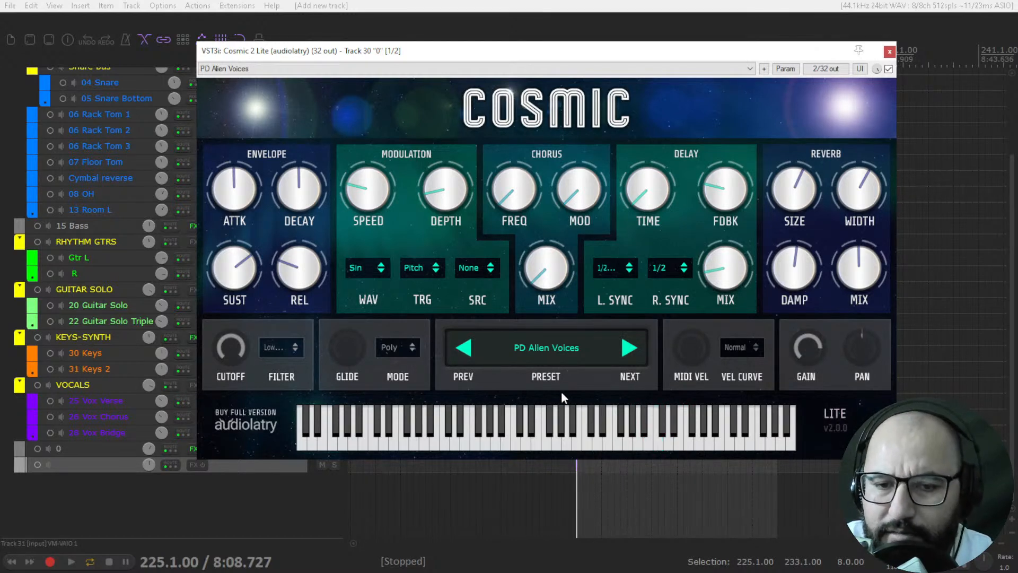
pyautogui.click(542, 354)
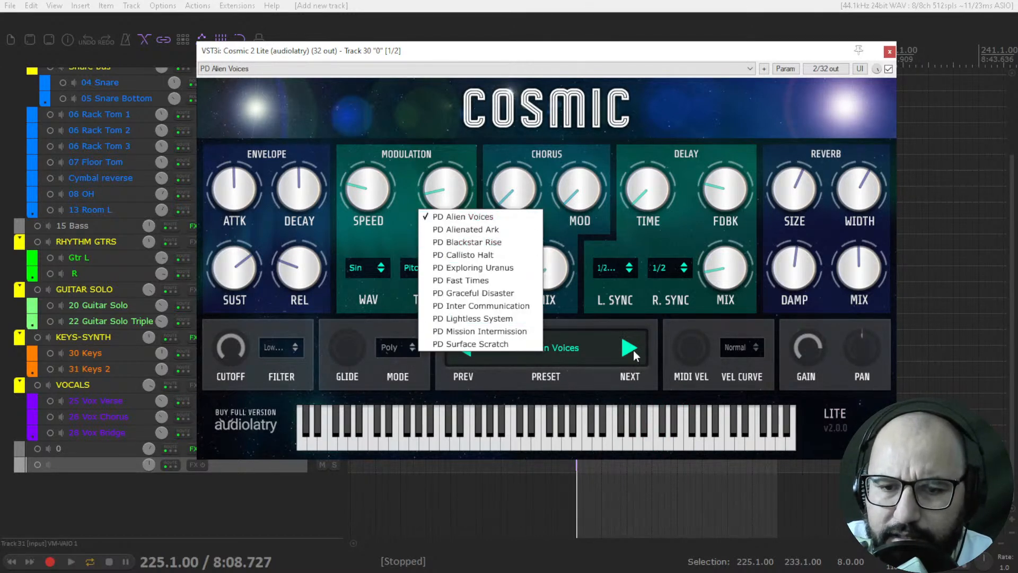
pyautogui.click(657, 340)
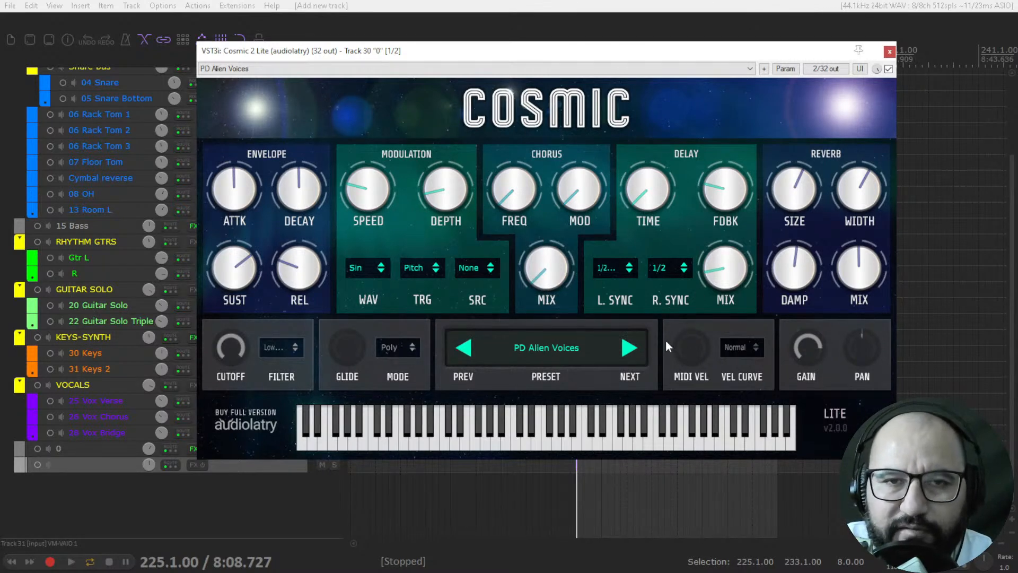
# Step: Play the project with PD Alien Voices and sweep the reverb width to its minimum and up to its maximum
pyautogui.press('space')
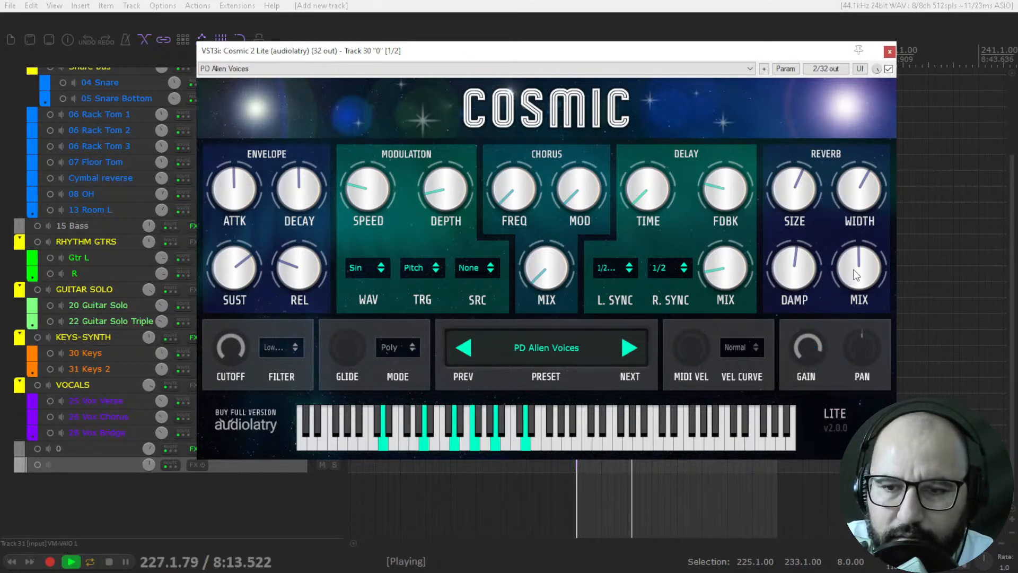
pyautogui.moveTo(863, 186); pyautogui.dragTo(858, 300)
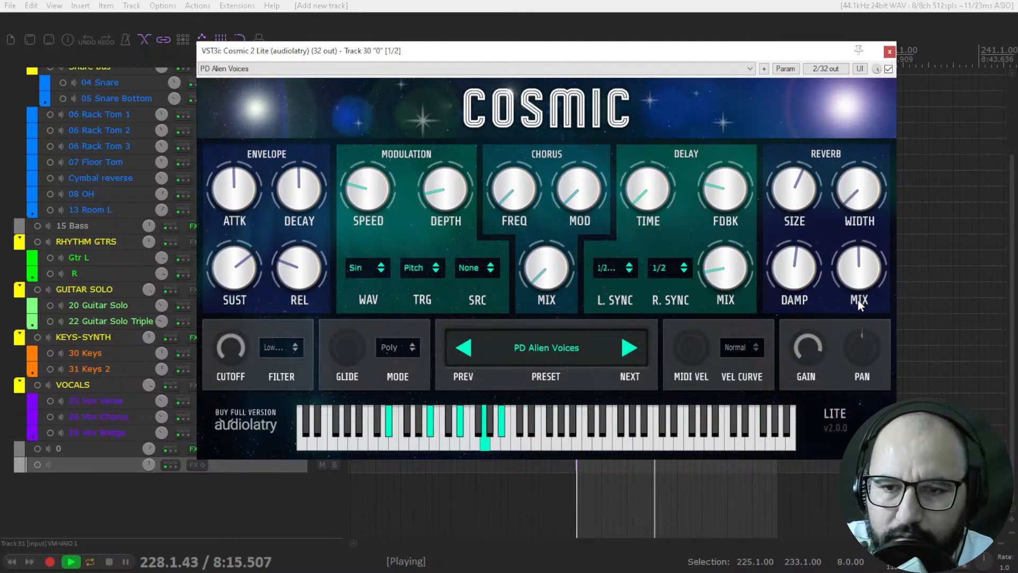
pyautogui.moveTo(857, 227); pyautogui.dragTo(842, 141)
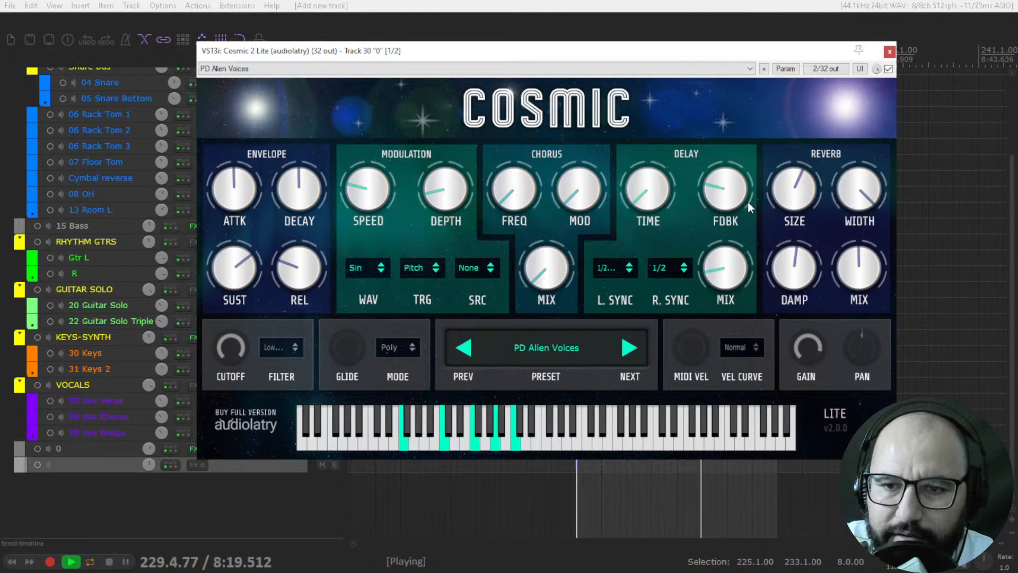
# Step: During playback, turn the delay mix down and raise the chorus mix to just past halfway
pyautogui.moveTo(700, 254); pyautogui.dragTo(713, 273)
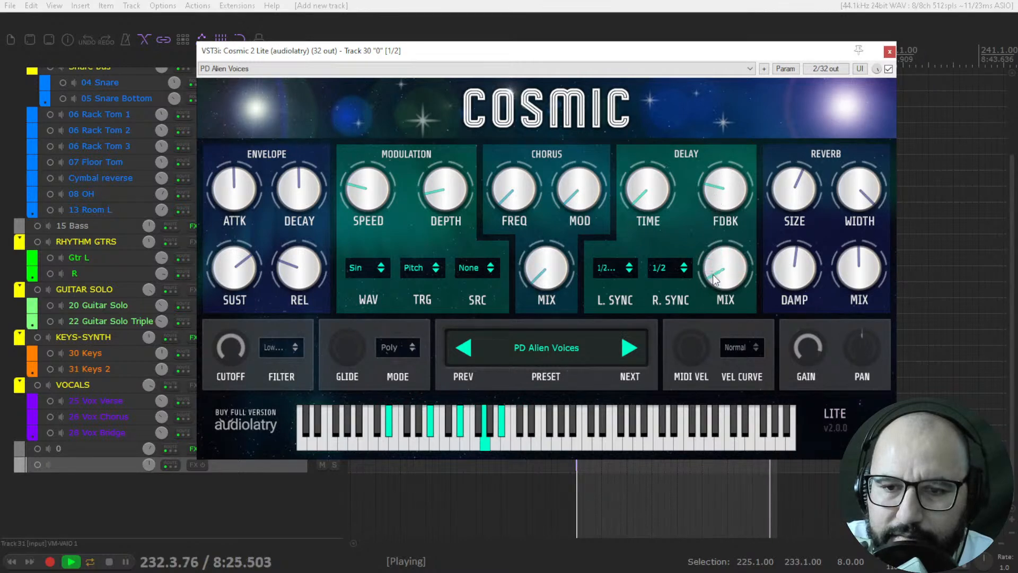
pyautogui.moveTo(556, 250); pyautogui.dragTo(548, 320)
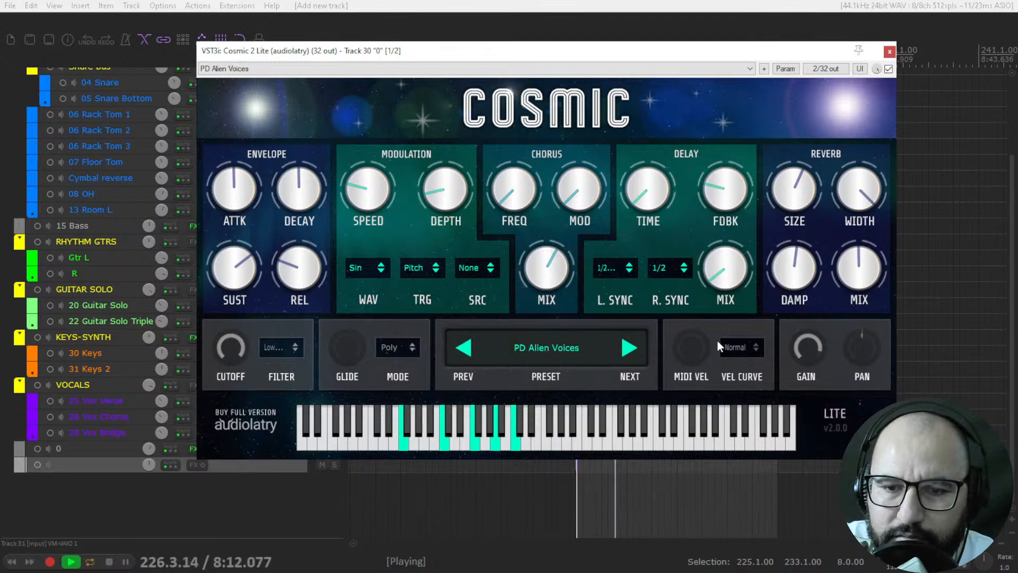
# Step: Lower the chorus mix to its minimum and reduce the reverb mix slightly, then stop playback
pyautogui.moveTo(555, 278); pyautogui.dragTo(547, 386)
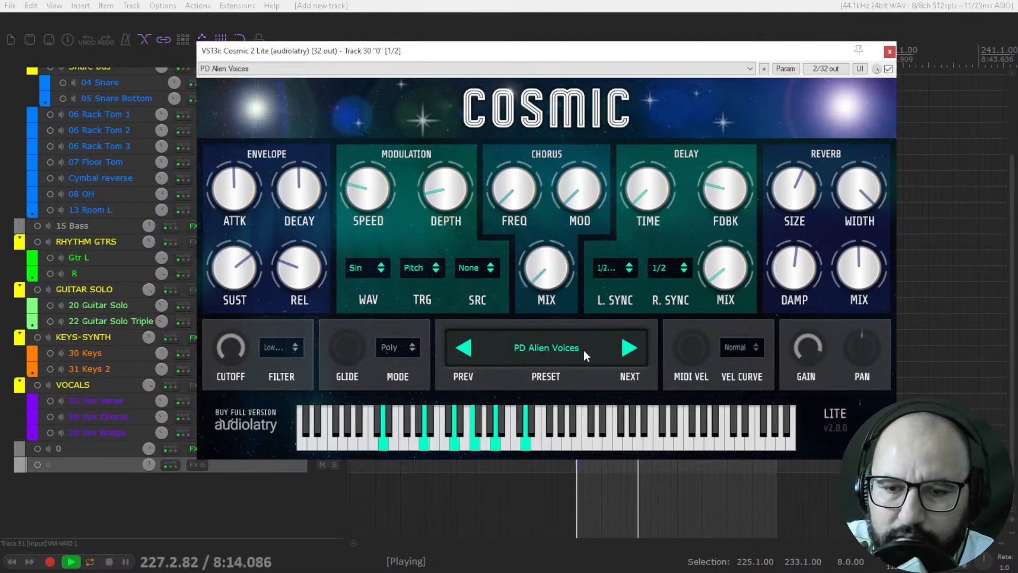
pyautogui.moveTo(852, 276)
pyautogui.mouseDown()
pyautogui.moveTo(851, 344)
pyautogui.moveTo(846, 276)
pyautogui.mouseUp()
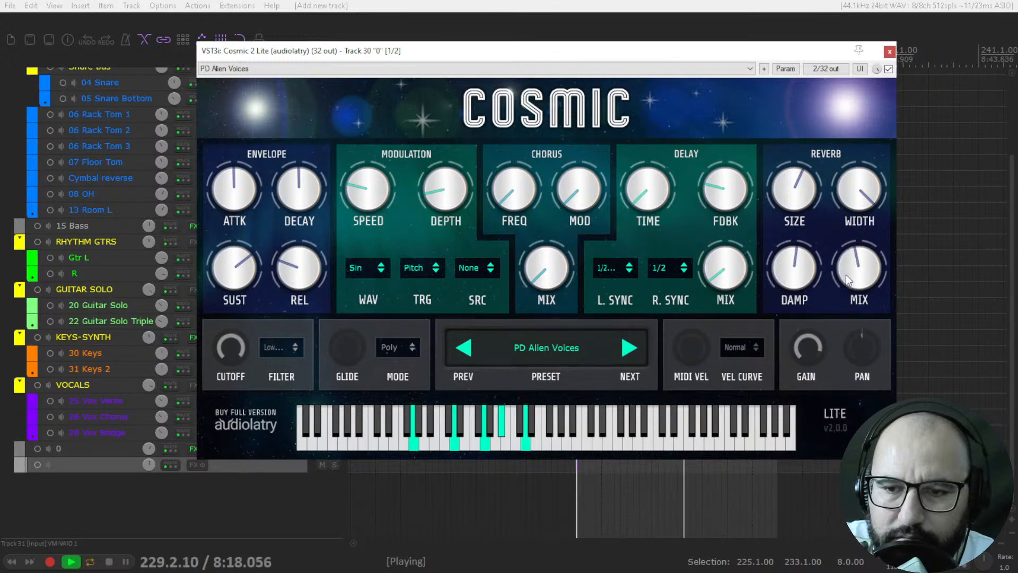
pyautogui.press('space')
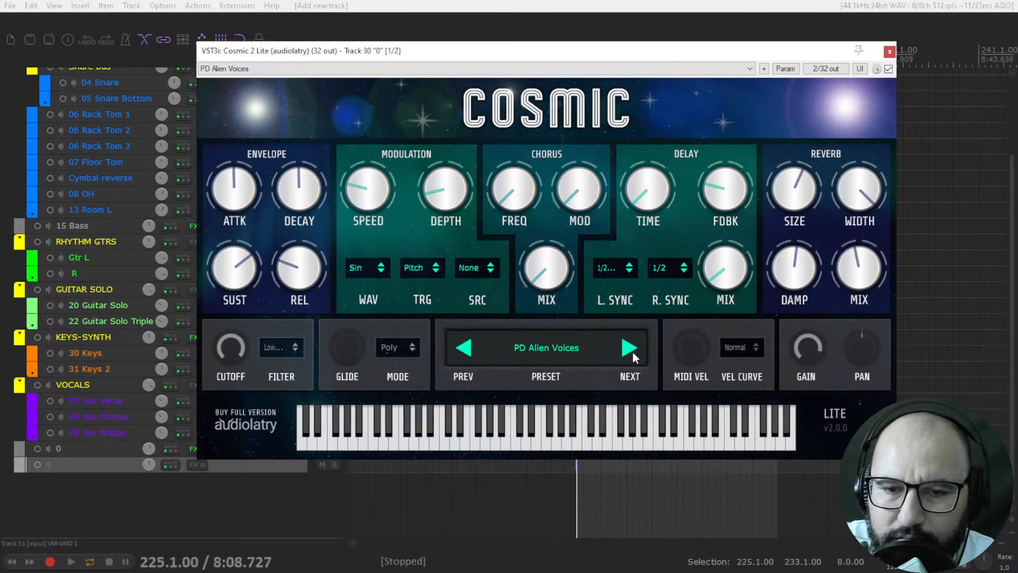
# Step: Audition the PD Alienated Ark preset, lowering the reverb mix and raising the chorus mix to about three quarters during playback
pyautogui.click(630, 349)
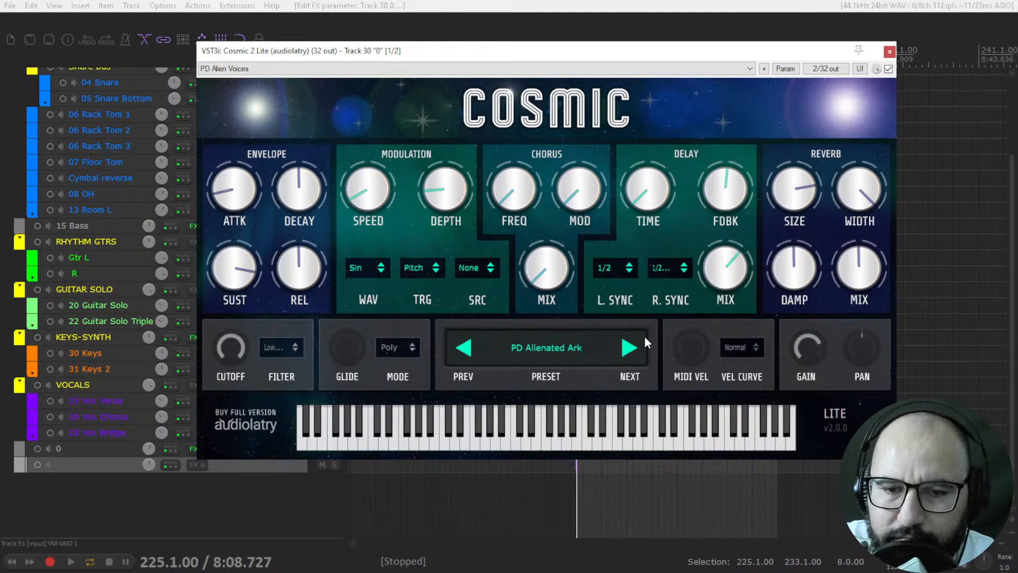
pyautogui.press('space')
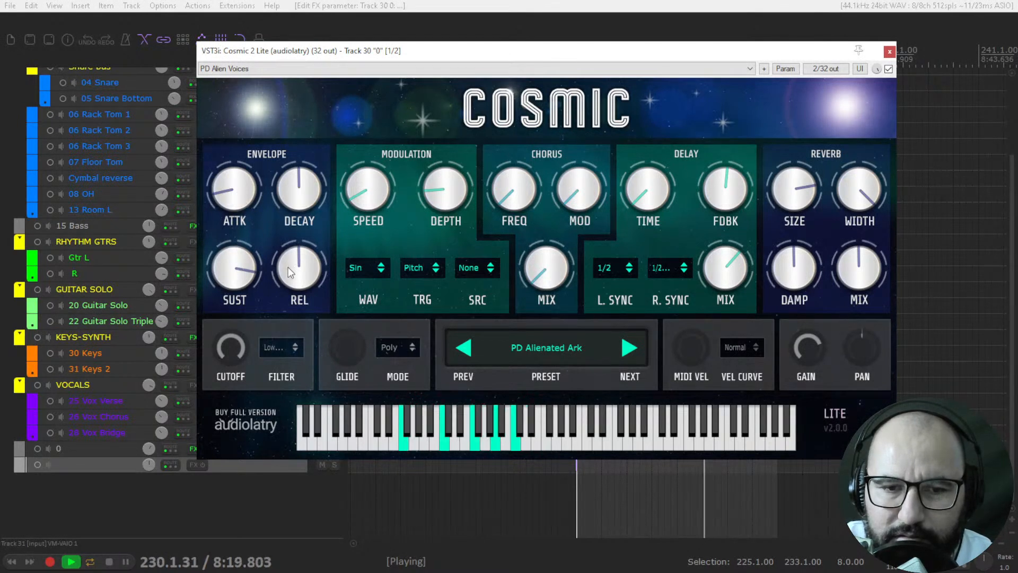
pyautogui.moveTo(850, 261); pyautogui.dragTo(846, 284)
pyautogui.moveTo(547, 268); pyautogui.dragTo(535, 144)
pyautogui.press('space')
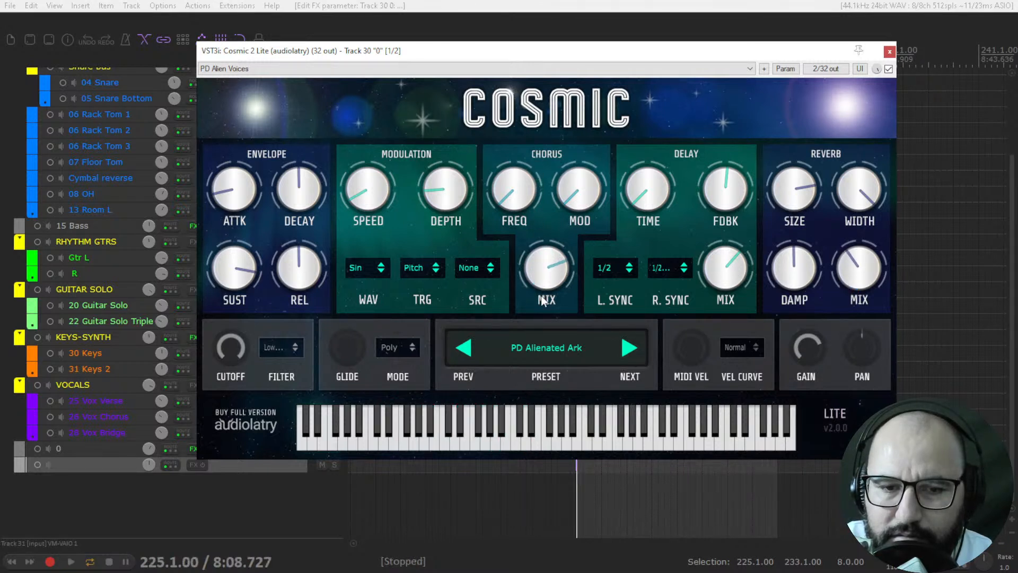
# Step: Load the PD Blackstar Rise preset and raise the delay mix to more than three quarters during playback
pyautogui.click(627, 350)
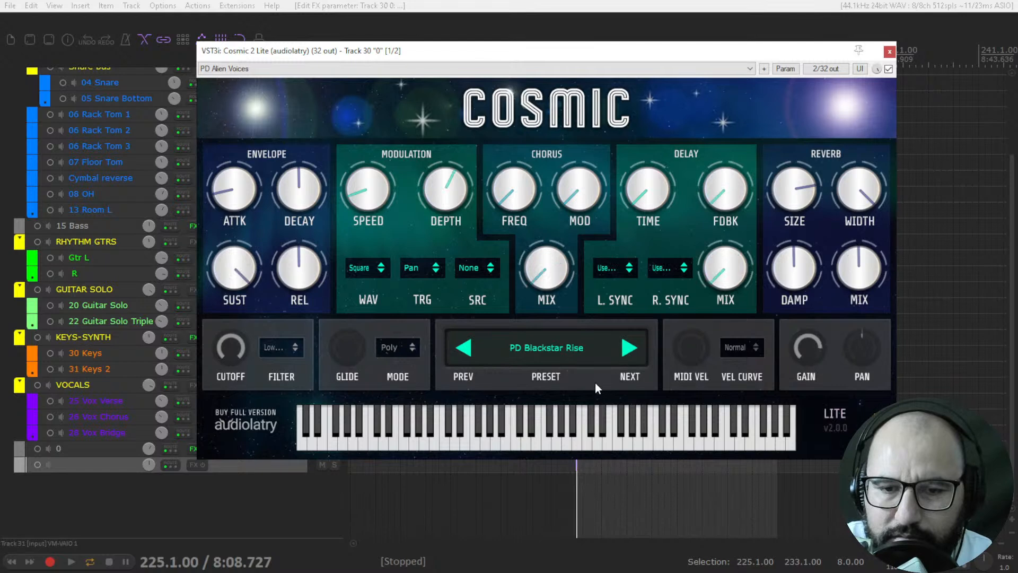
pyautogui.press('space')
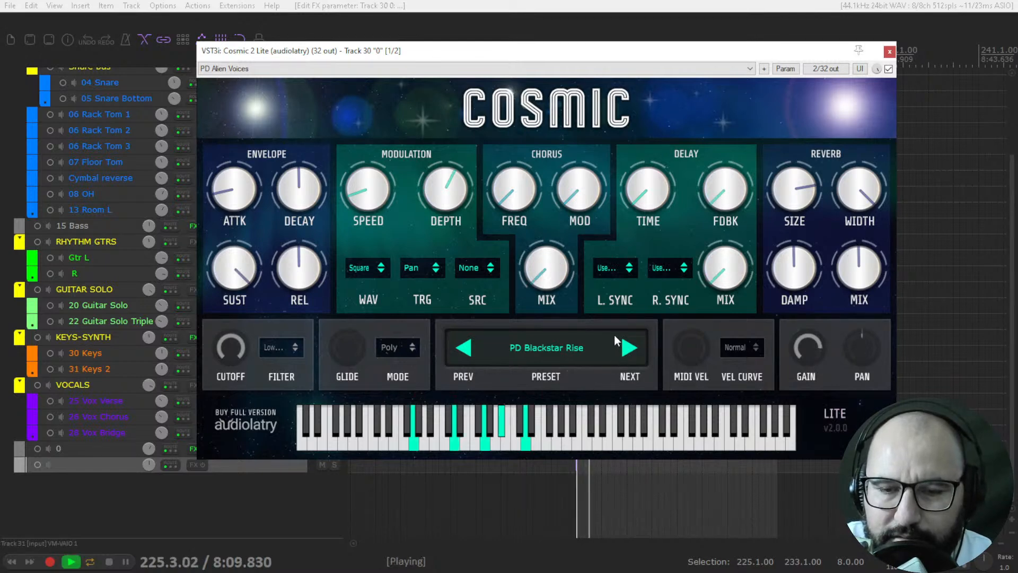
pyautogui.moveTo(719, 271); pyautogui.dragTo(724, 126)
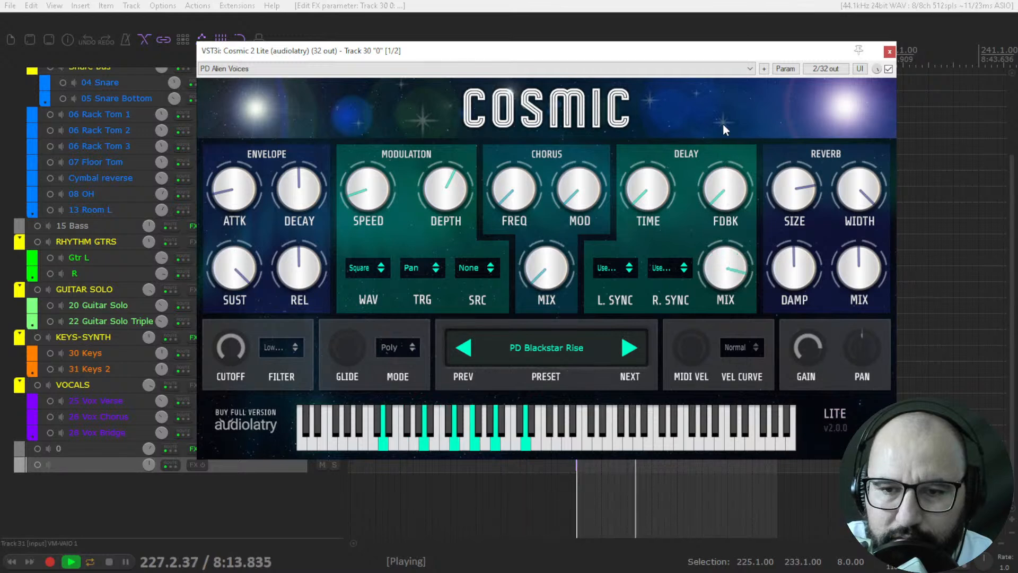
# Step: Raise the delay time to about a quarter, the delay mix to maximum and the reverb mix to about 80% before stopping playback
pyautogui.moveTo(647, 161); pyautogui.dragTo(649, 128)
pyautogui.moveTo(728, 257)
pyautogui.mouseDown()
pyautogui.moveTo(734, 272)
pyautogui.moveTo(733, 254)
pyautogui.mouseUp()
pyautogui.moveTo(856, 274); pyautogui.dragTo(856, 187)
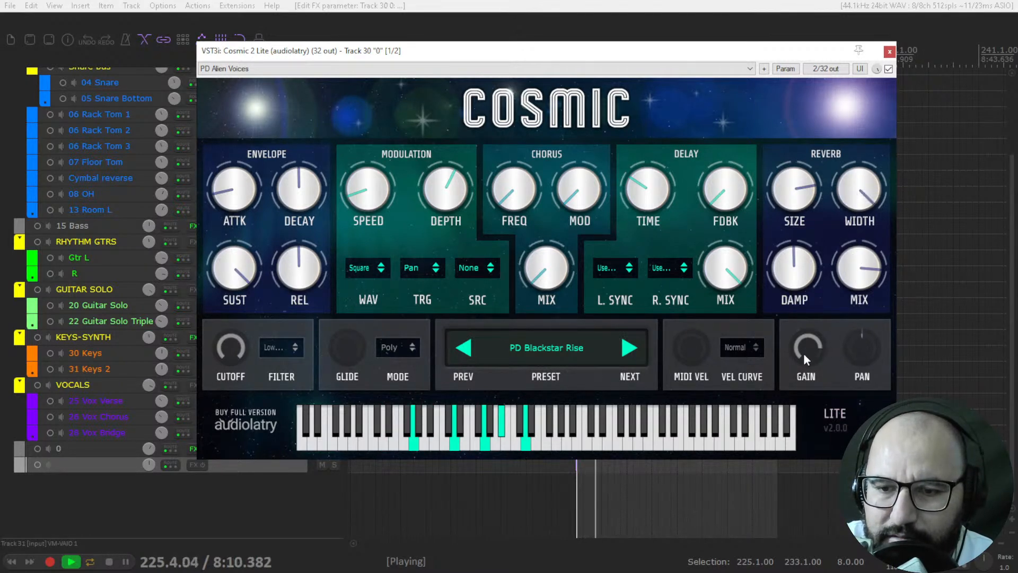
pyautogui.moveTo(803, 355); pyautogui.dragTo(804, 346)
pyautogui.press('space')
# Step: Audition the PD Callisto Halt preset, turning the delay mix down to its minimum during playback
pyautogui.click(590, 349)
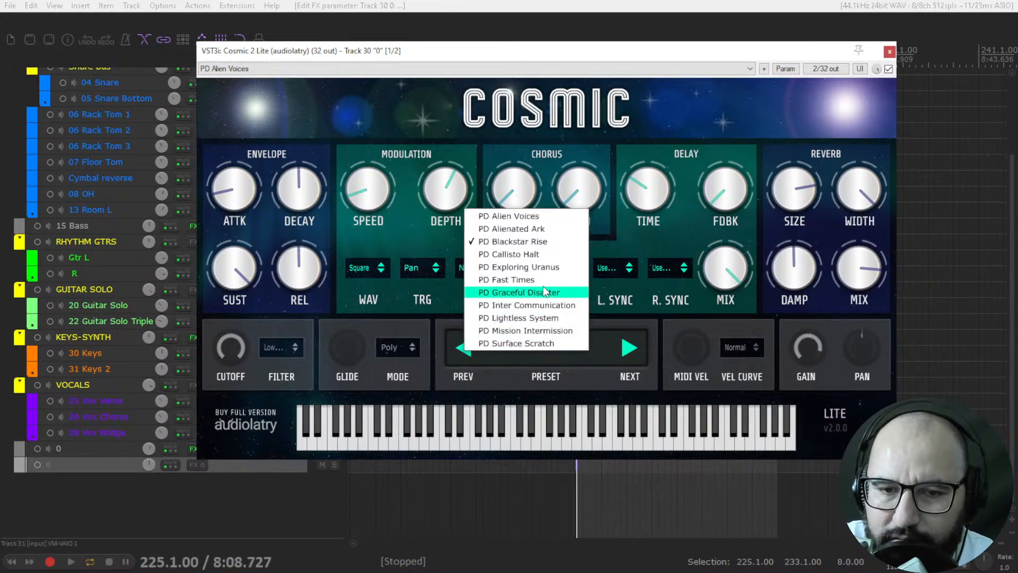
pyautogui.click(527, 254)
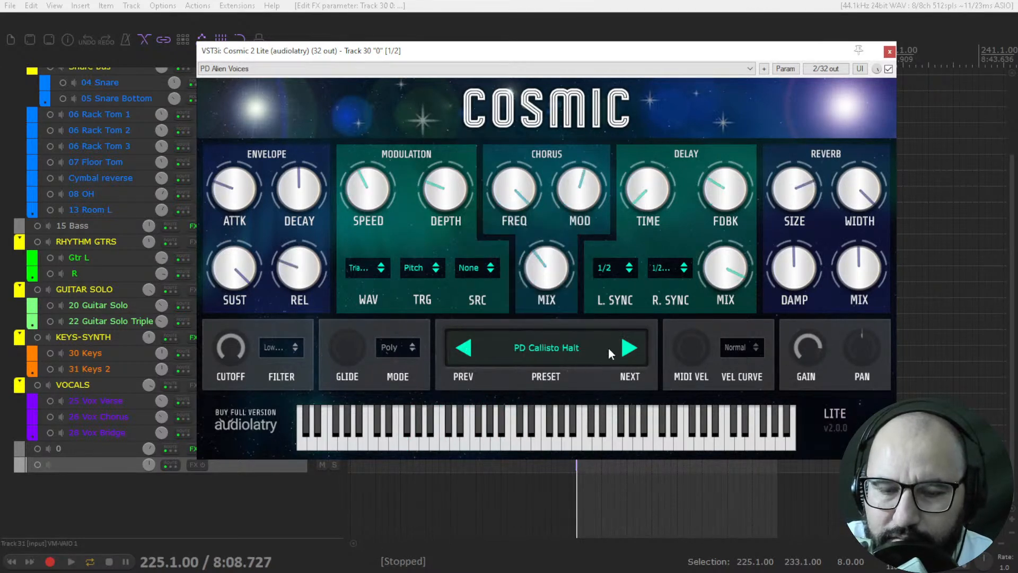
pyautogui.press('space')
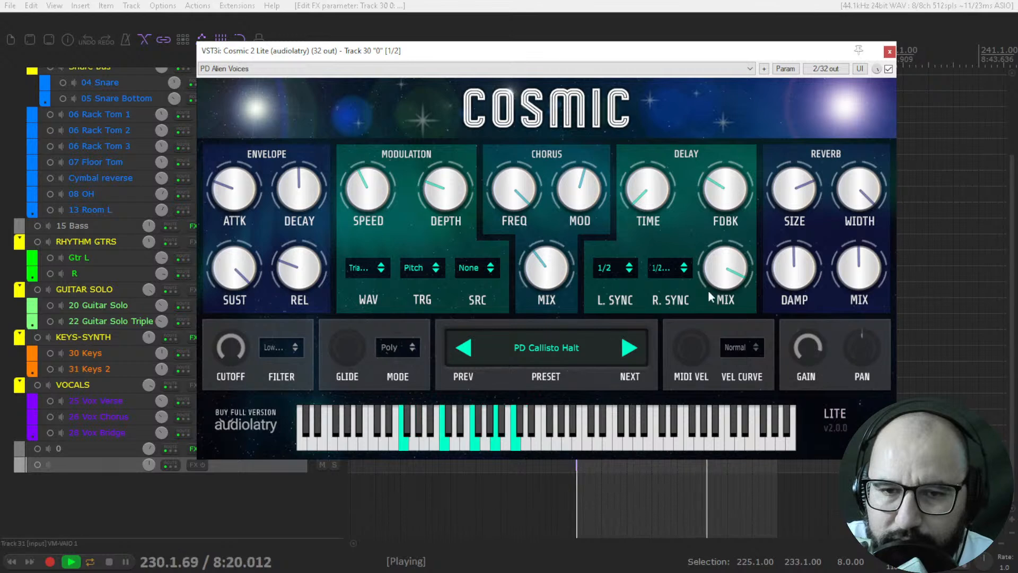
pyautogui.moveTo(742, 276); pyautogui.dragTo(739, 419)
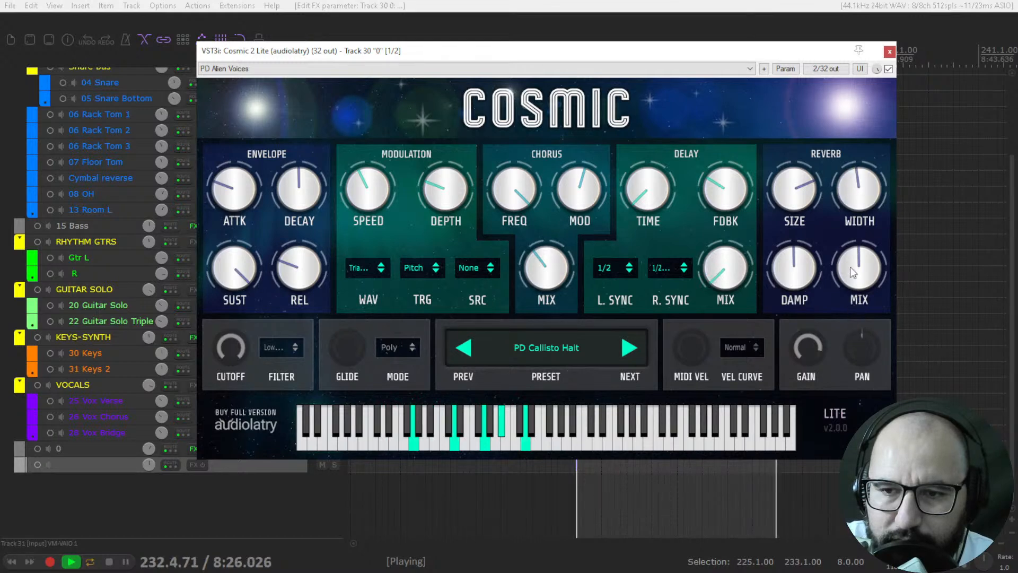
pyautogui.press('space')
# Step: Audition the PD Exploring Uranus preset, raising the reverb mix to about three quarters and the delay feedback to halfway
pyautogui.click(593, 348)
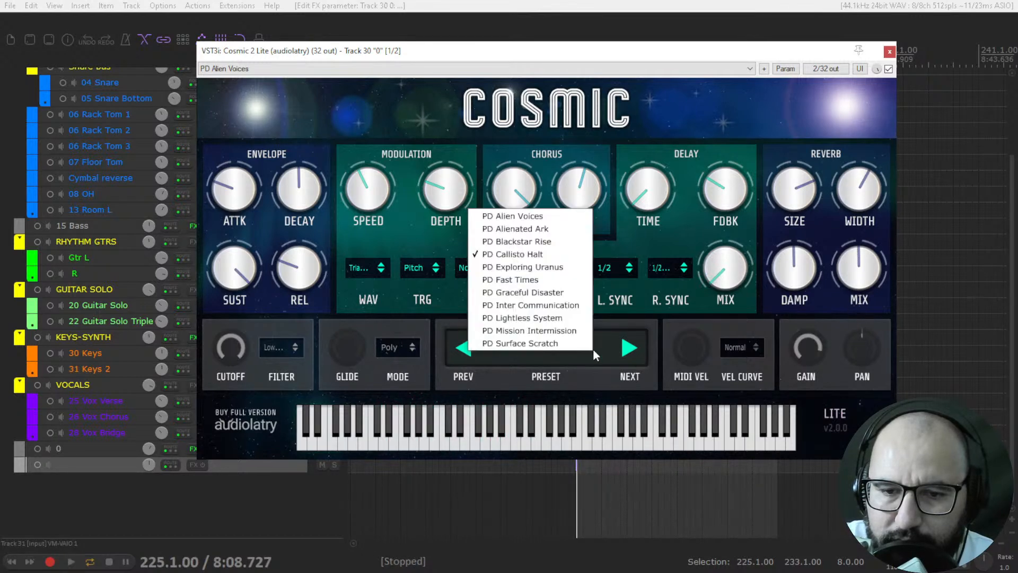
pyautogui.click(534, 268)
pyautogui.press('space')
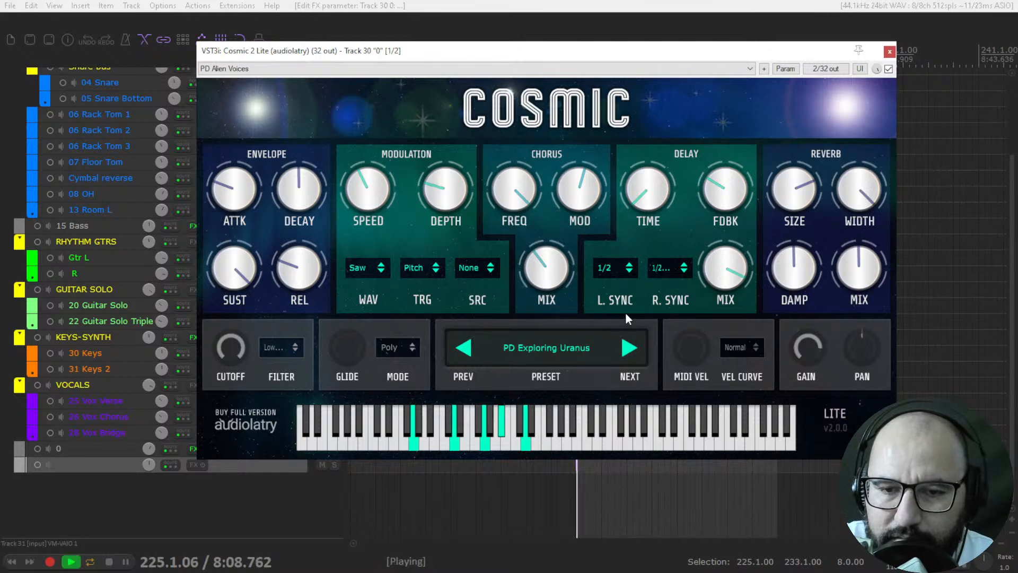
pyautogui.moveTo(861, 278); pyautogui.dragTo(854, 231)
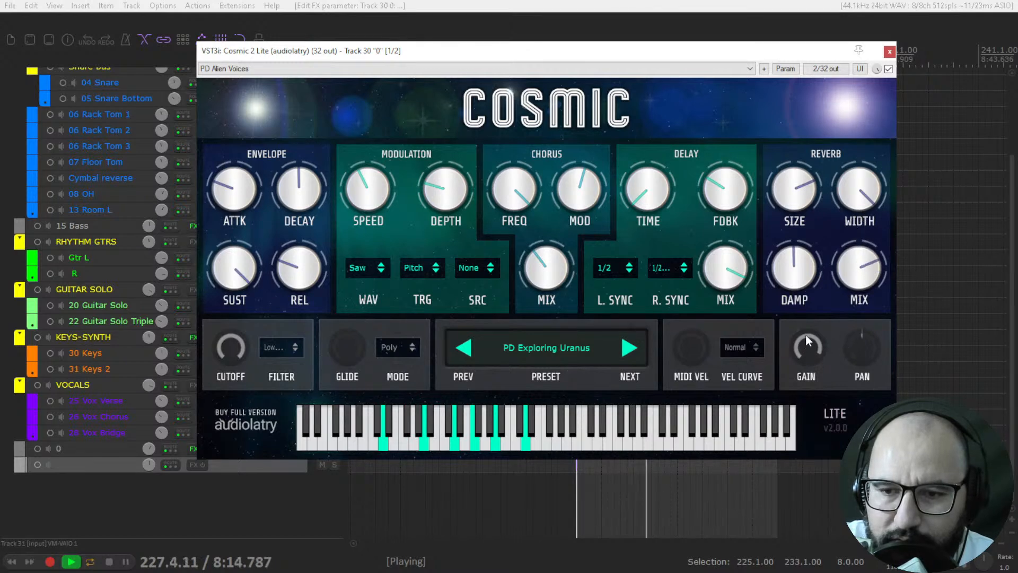
pyautogui.moveTo(712, 205); pyautogui.dragTo(685, 181)
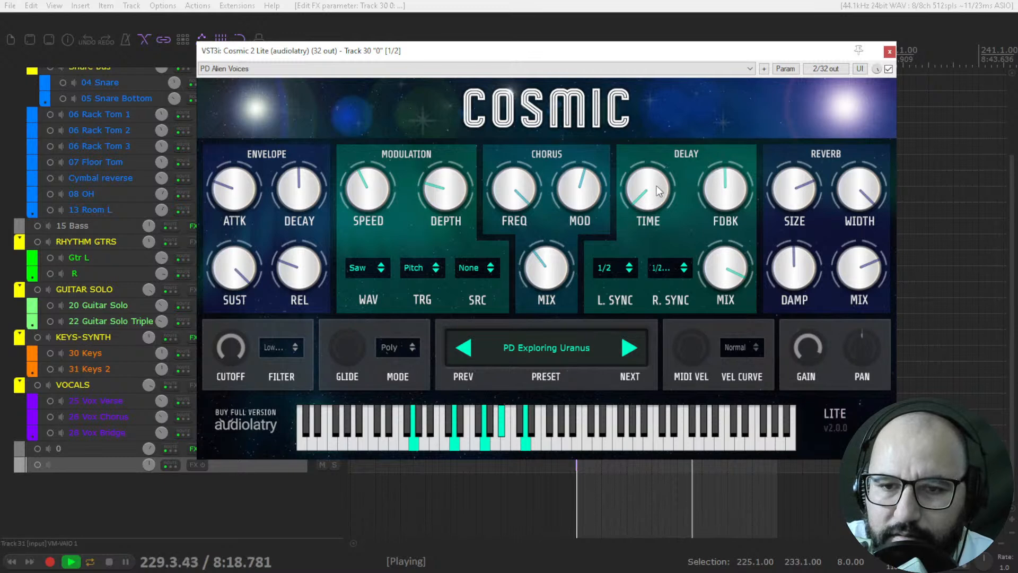
pyautogui.press('space')
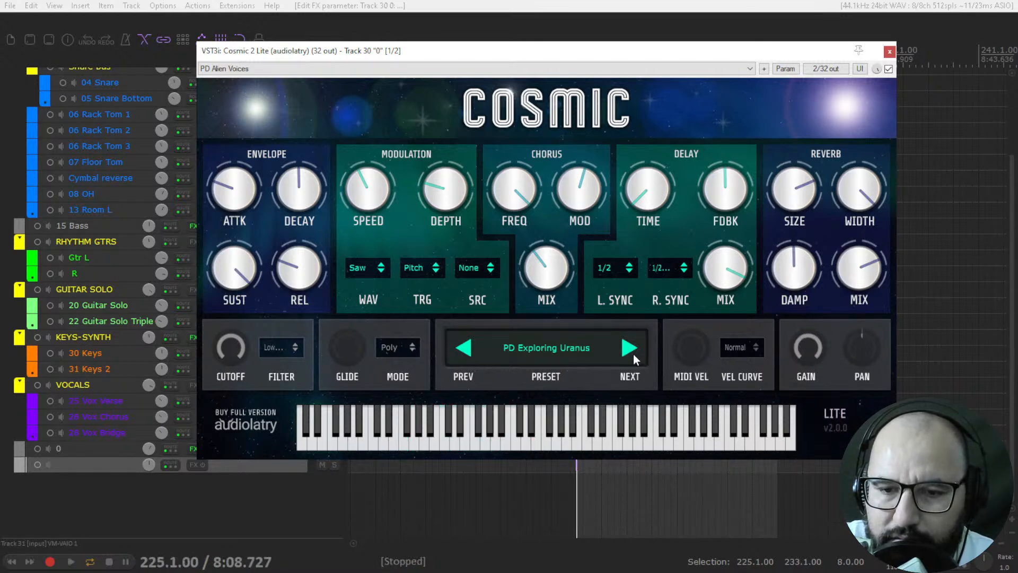
# Step: Load the PD Fast Times preset and raise the delay mix to just over a third during playback
pyautogui.click(632, 353)
pyautogui.press('space')
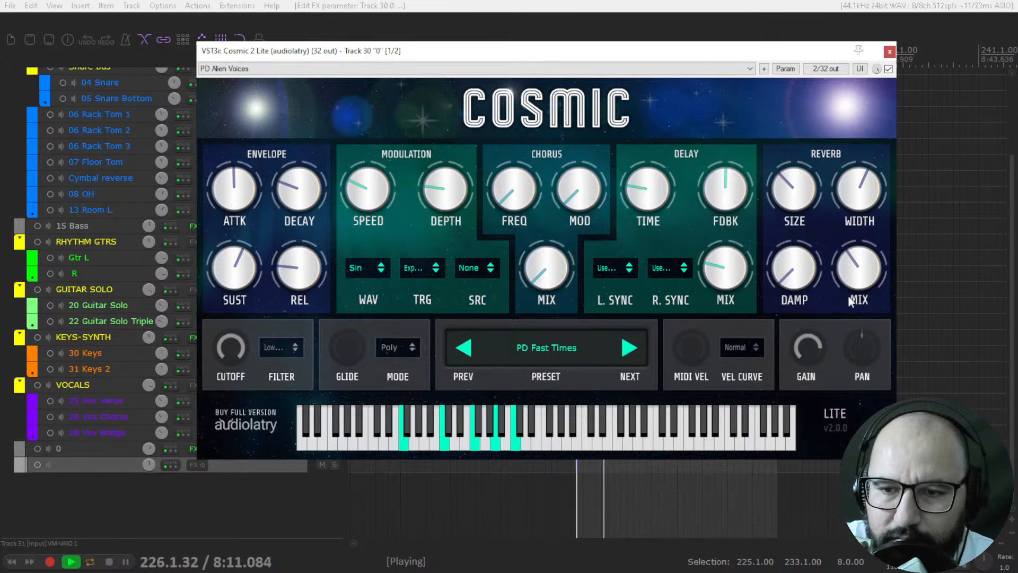
pyautogui.moveTo(720, 265); pyautogui.dragTo(716, 243)
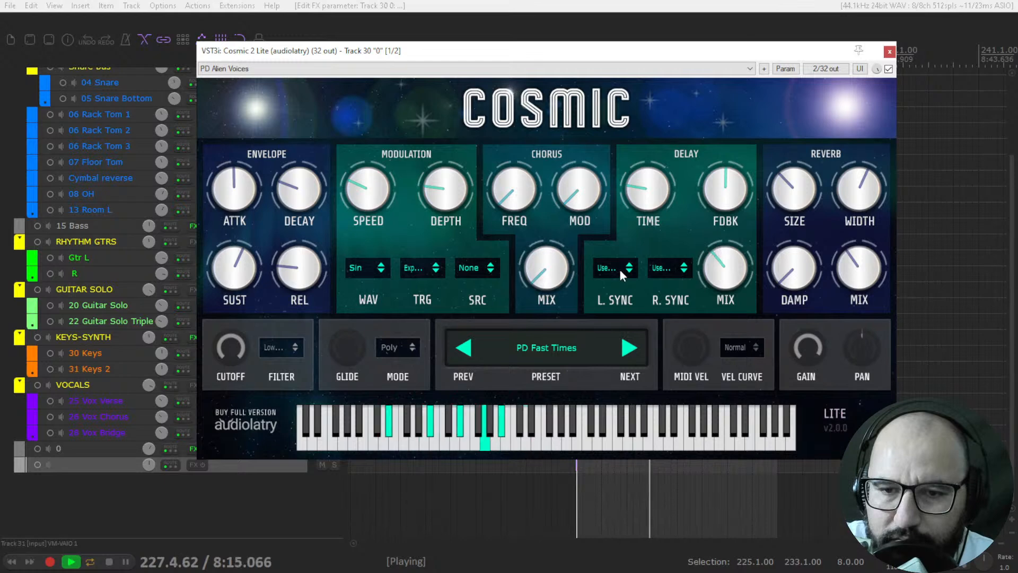
# Step: Set the delay's left sync to 1/4 and its right sync to 1/16
pyautogui.click(622, 274)
pyautogui.click(610, 345)
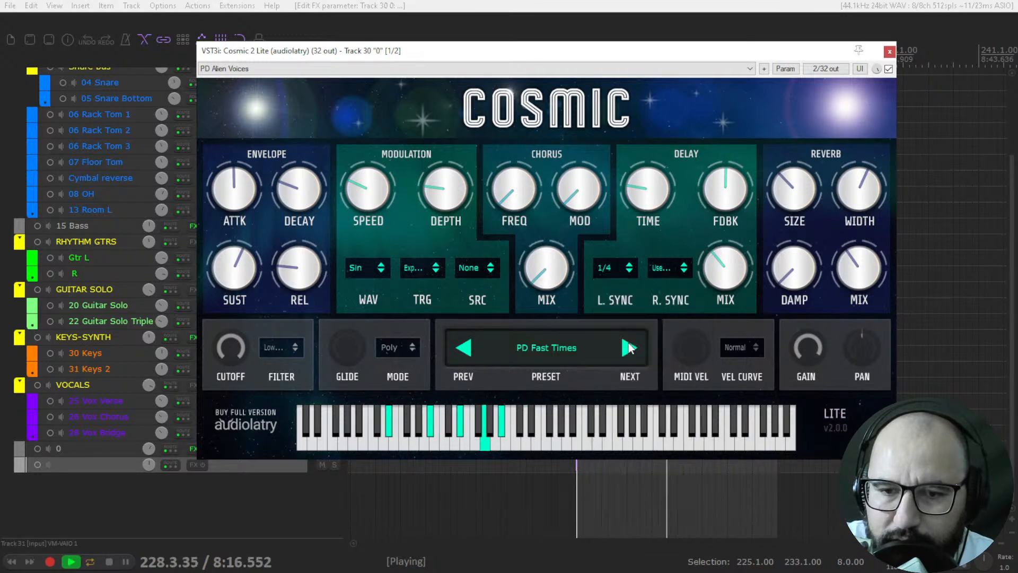
pyautogui.click(667, 271)
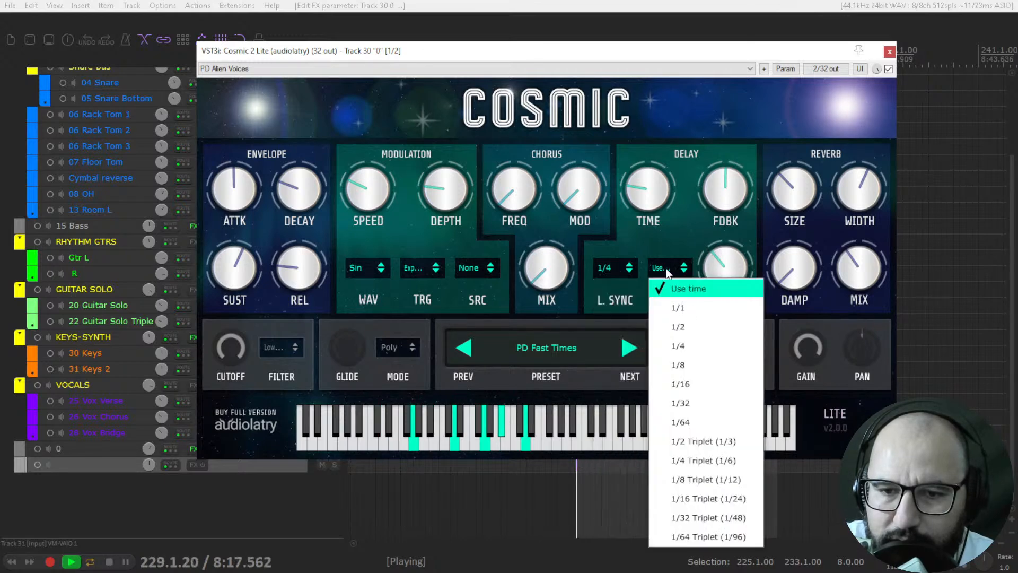
pyautogui.click(689, 382)
# Step: Raise the delay mix and the reverb width close to maximum, and stop playback
pyautogui.moveTo(716, 276); pyautogui.dragTo(703, 222)
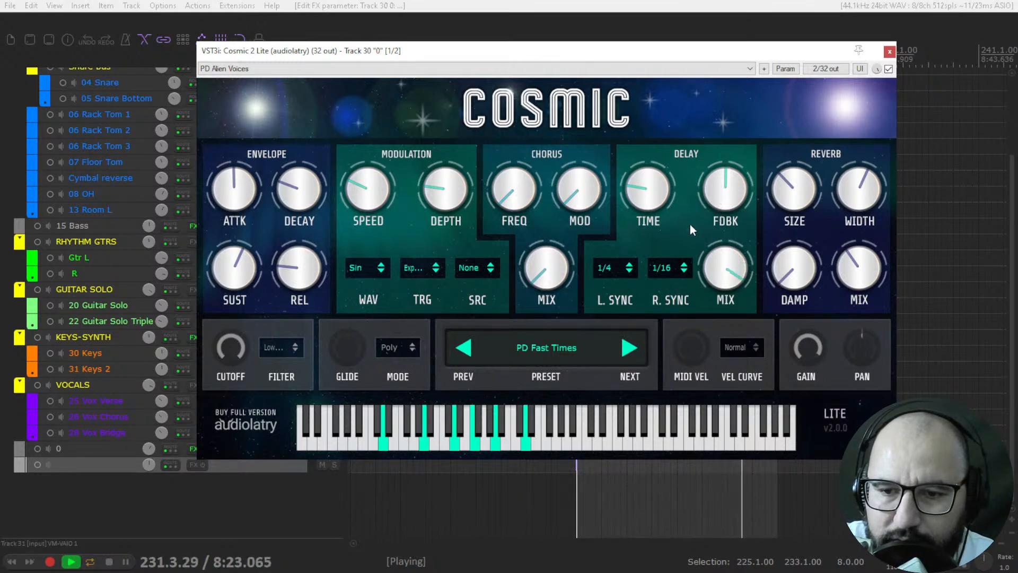
pyautogui.moveTo(860, 188); pyautogui.dragTo(868, 131)
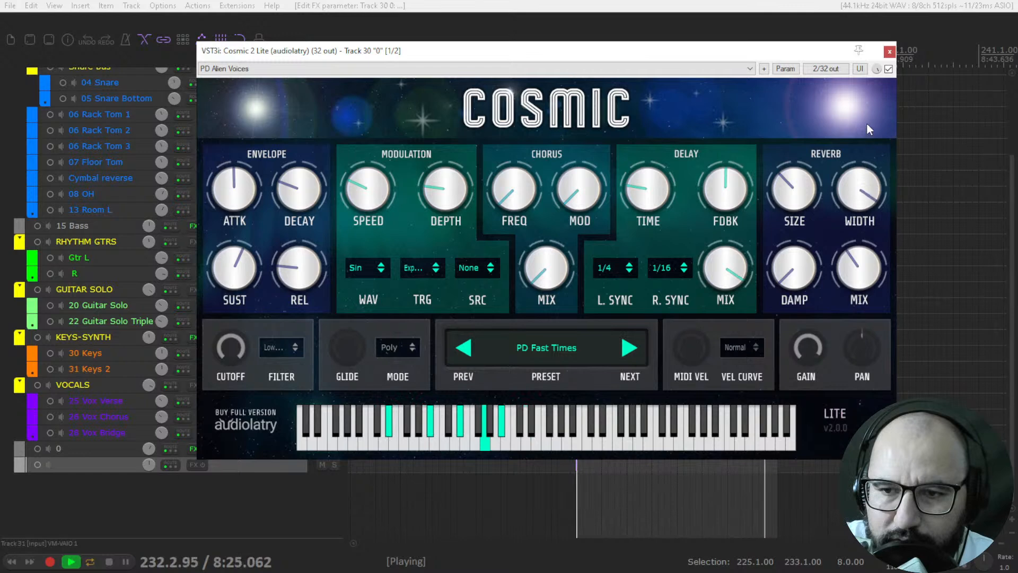
pyautogui.press('space')
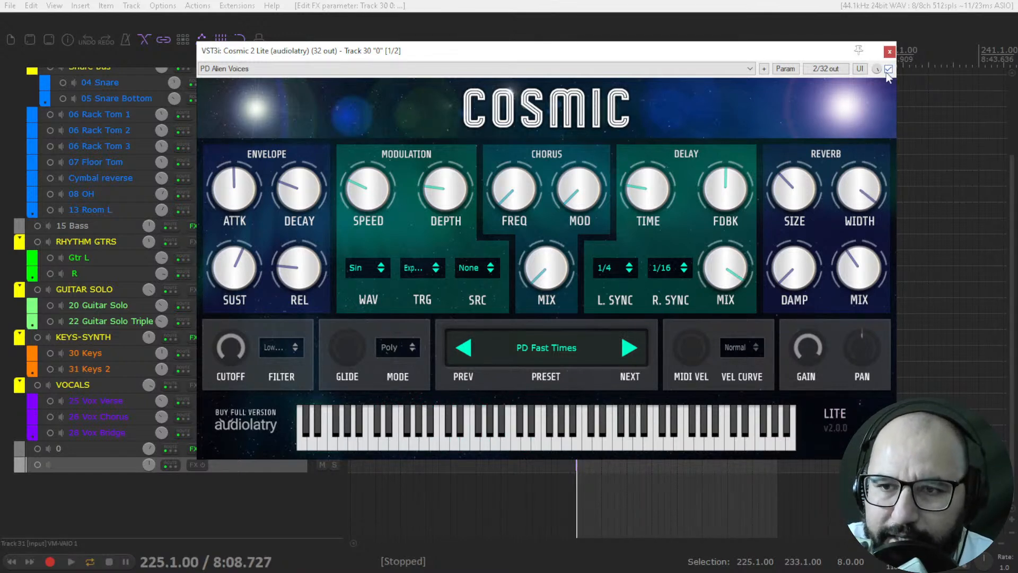
# Step: Close the Cosmic 2 Lite window and open the JS80P synth from the FX of track 0
pyautogui.click(890, 51)
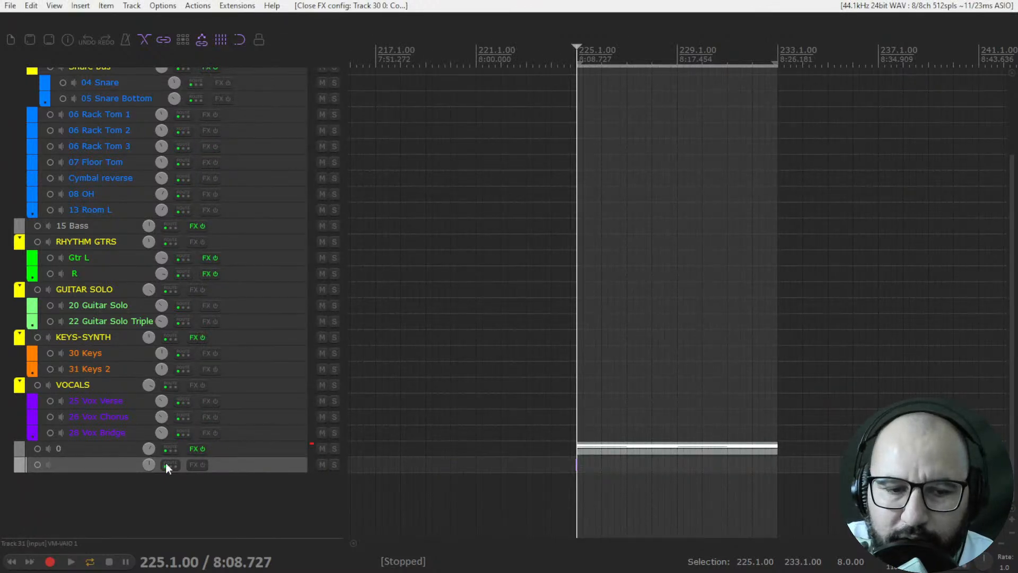
pyautogui.rightClick(196, 449)
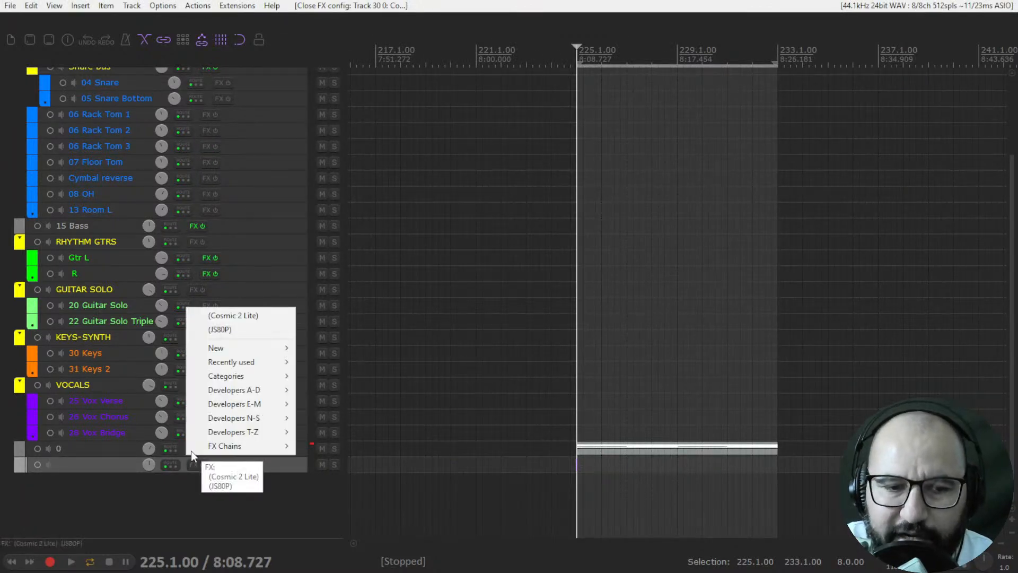
pyautogui.click(232, 337)
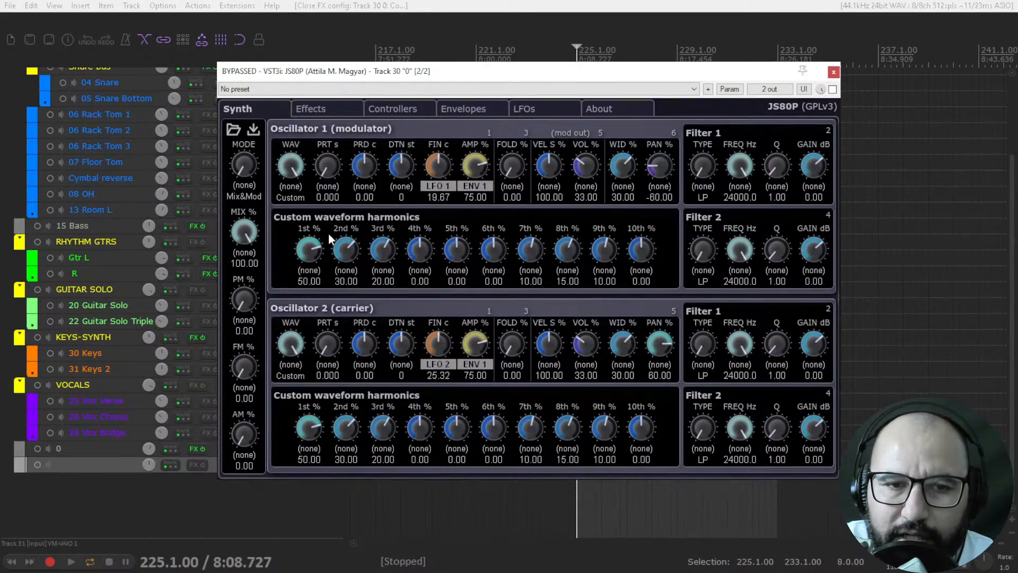
# Step: Look through the JS80P Effects, Controllers, Envelopes and LFOs pages and return to the Synth page
pyautogui.click(315, 109)
pyautogui.click(387, 110)
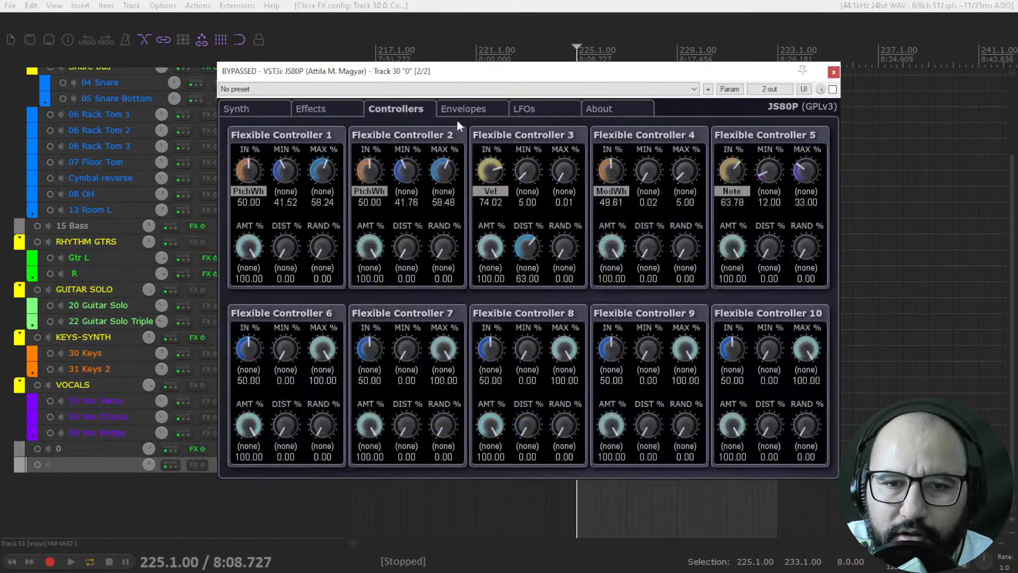
pyautogui.click(465, 109)
pyautogui.click(537, 111)
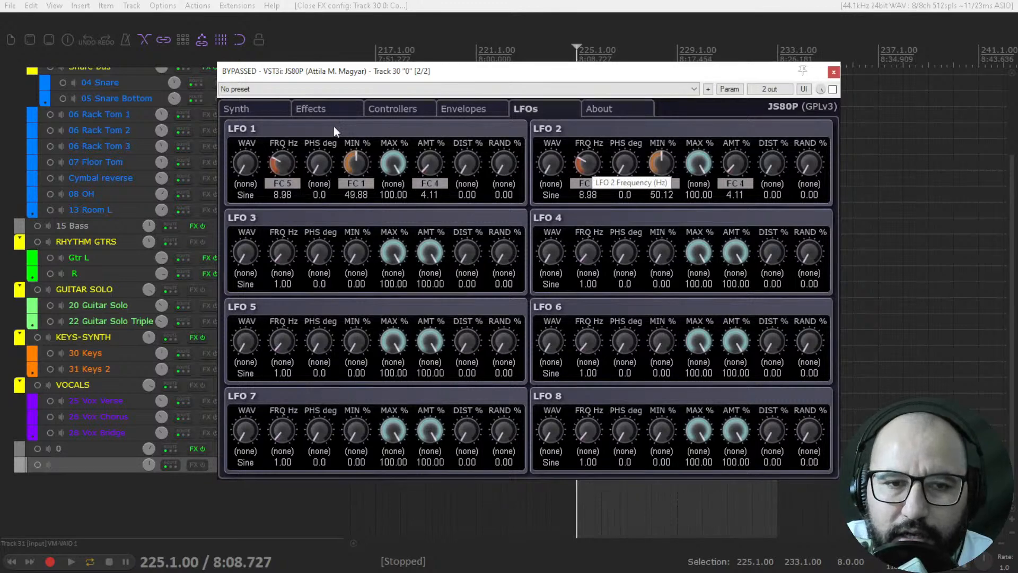
pyautogui.click(263, 109)
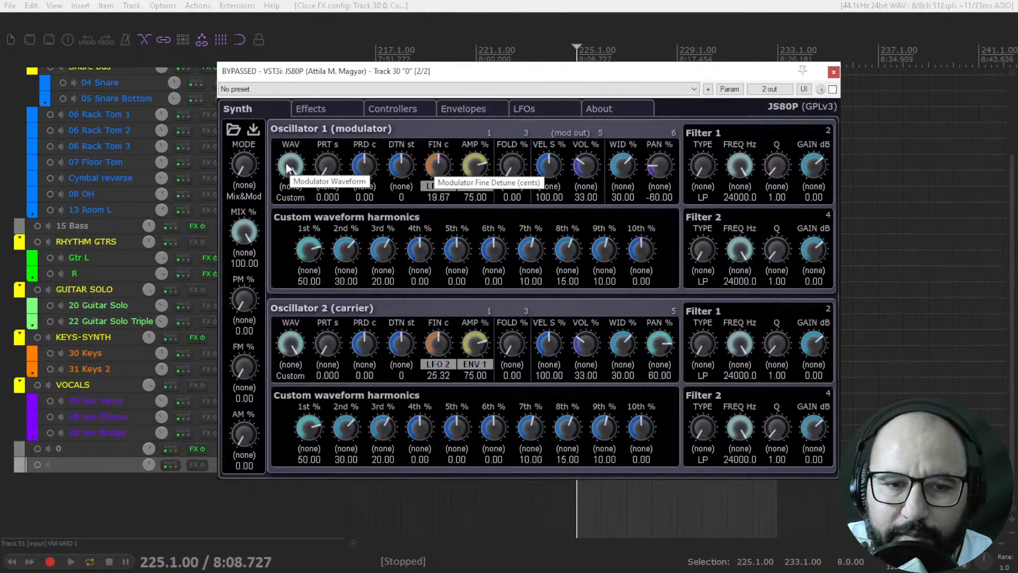
# Step: Try the modulator oscillator's waveform control and its Filter 1 type and frequency controls
pyautogui.moveTo(288, 169)
pyautogui.mouseDown()
pyautogui.moveTo(281, 215)
pyautogui.moveTo(291, 165)
pyautogui.mouseUp()
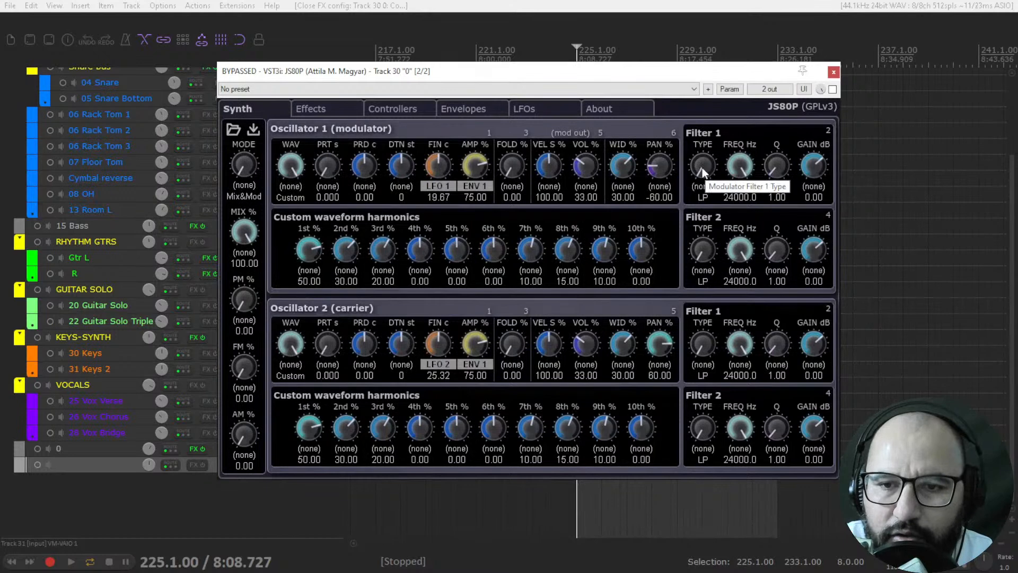
pyautogui.moveTo(705, 150); pyautogui.dragTo(698, 189)
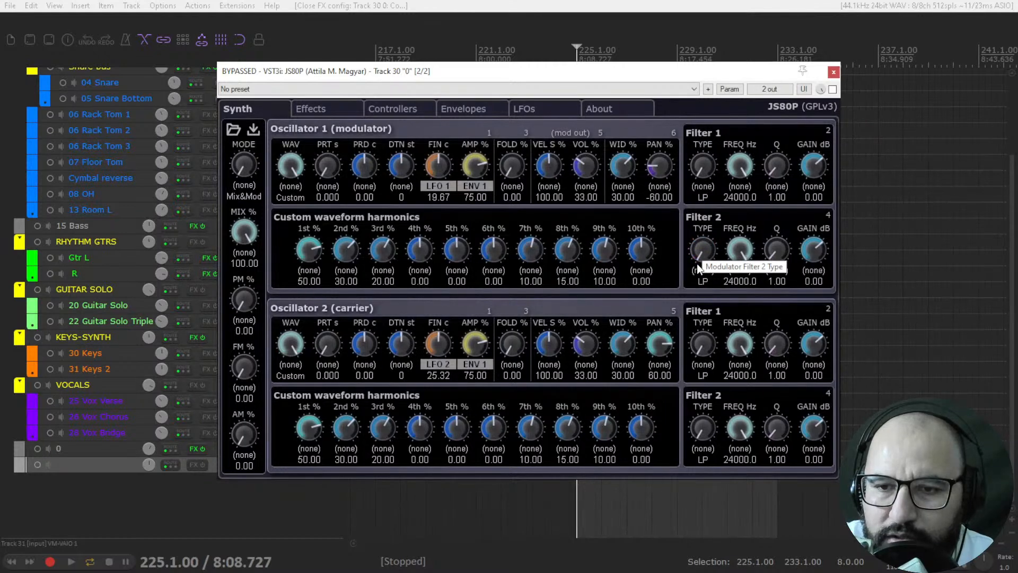
pyautogui.moveTo(743, 169); pyautogui.dragTo(770, 155)
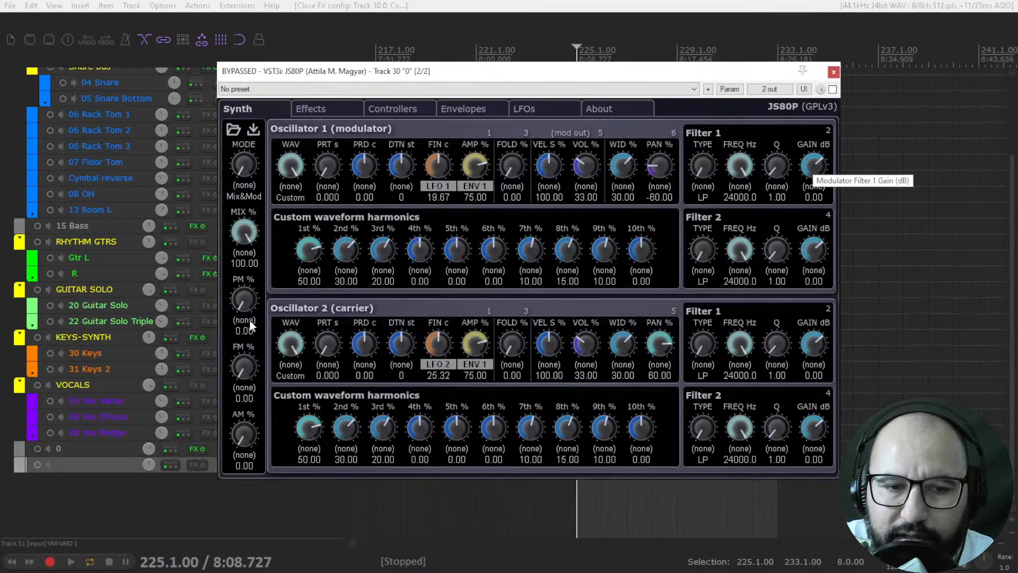
# Step: Examine the Synth page's mode, mix, phase modulation, frequency modulation and amplitude modulation controls
pyautogui.moveTo(248, 164); pyautogui.dragTo(243, 254)
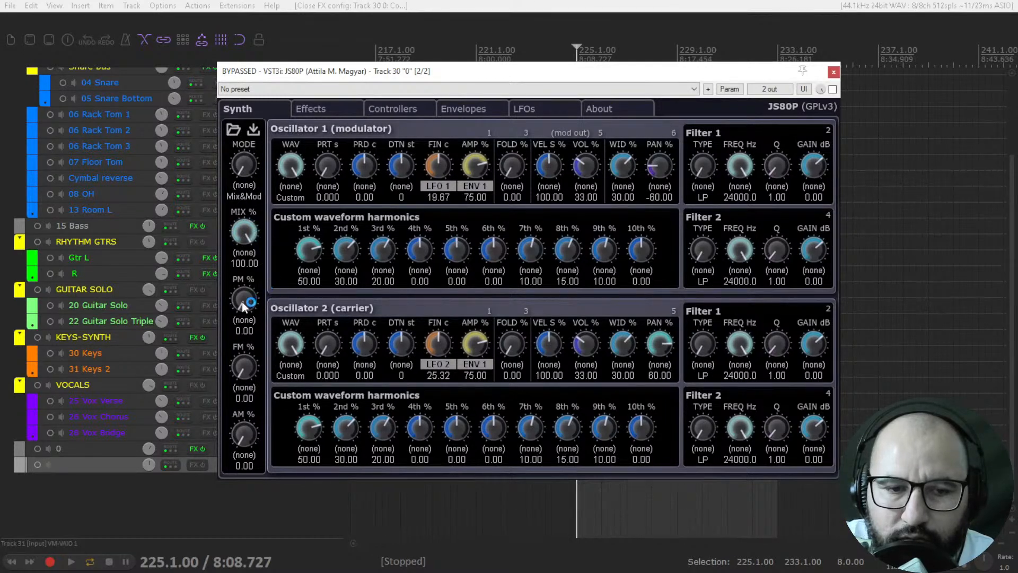
pyautogui.moveTo(244, 290)
pyautogui.mouseDown()
pyautogui.moveTo(252, 223)
pyautogui.moveTo(246, 305)
pyautogui.mouseUp()
pyautogui.moveTo(239, 365)
pyautogui.mouseDown()
pyautogui.moveTo(243, 291)
pyautogui.moveTo(242, 370)
pyautogui.mouseUp()
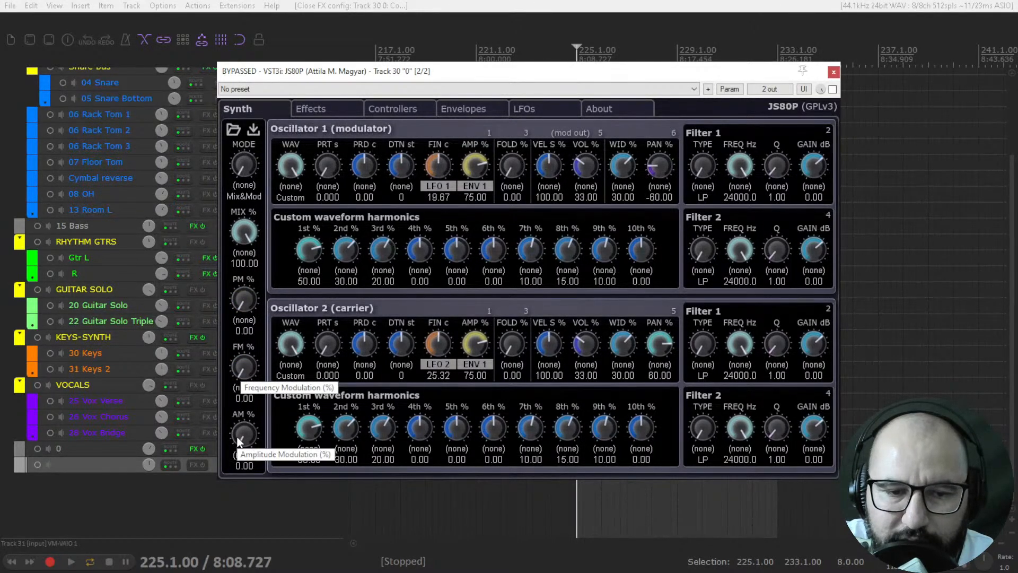
pyautogui.moveTo(239, 437); pyautogui.dragTo(238, 447)
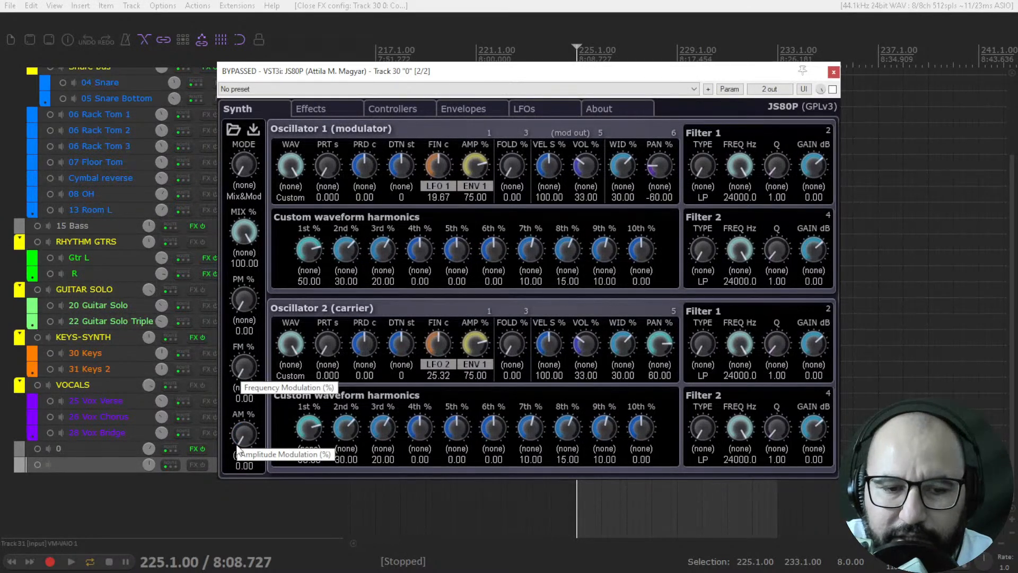
pyautogui.moveTo(245, 317); pyautogui.dragTo(245, 391)
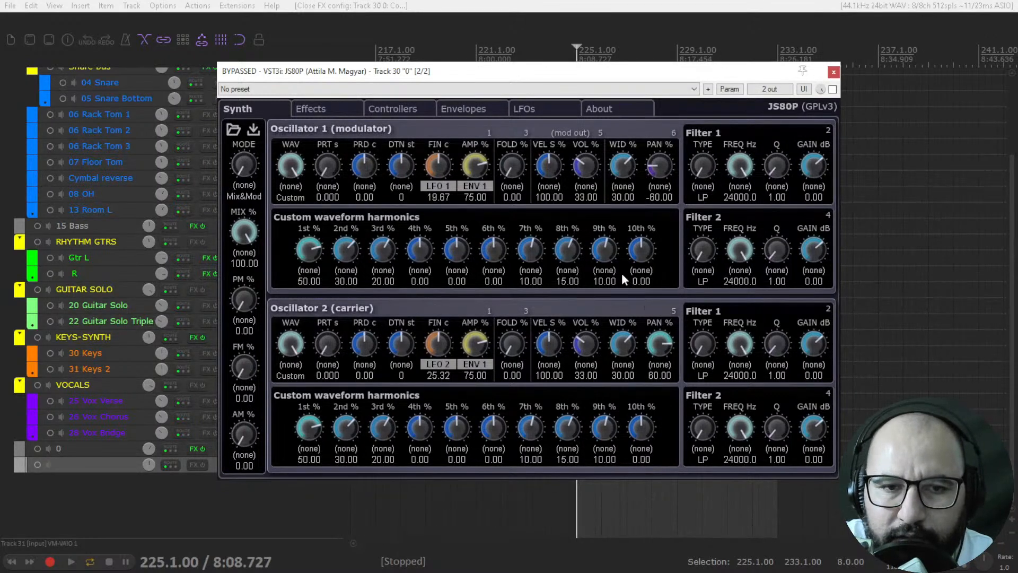
# Step: Try the Echo wet volume at 33.33% on the Effects page and return it to 0
pyautogui.click(329, 111)
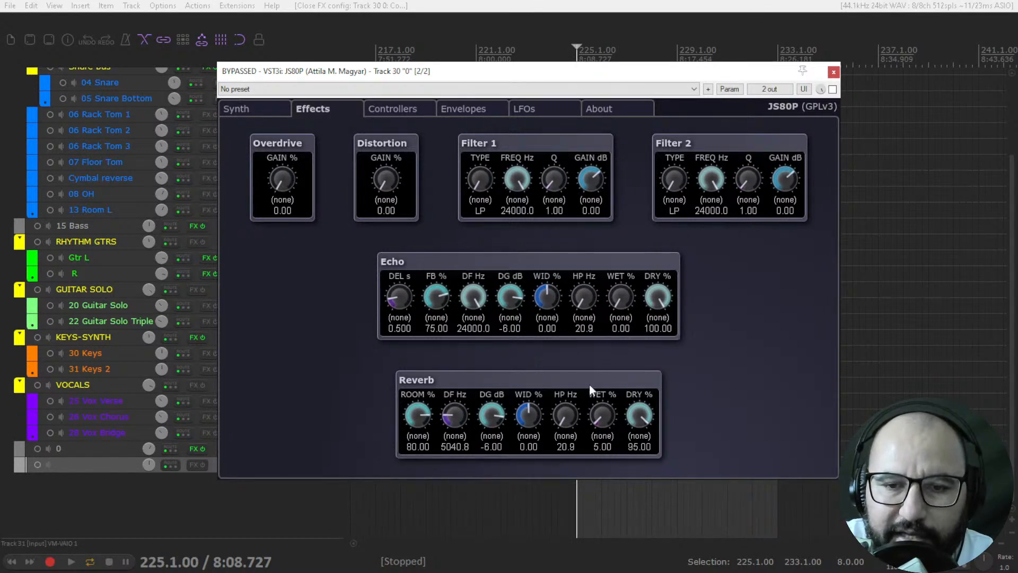
pyautogui.moveTo(613, 307); pyautogui.dragTo(617, 298)
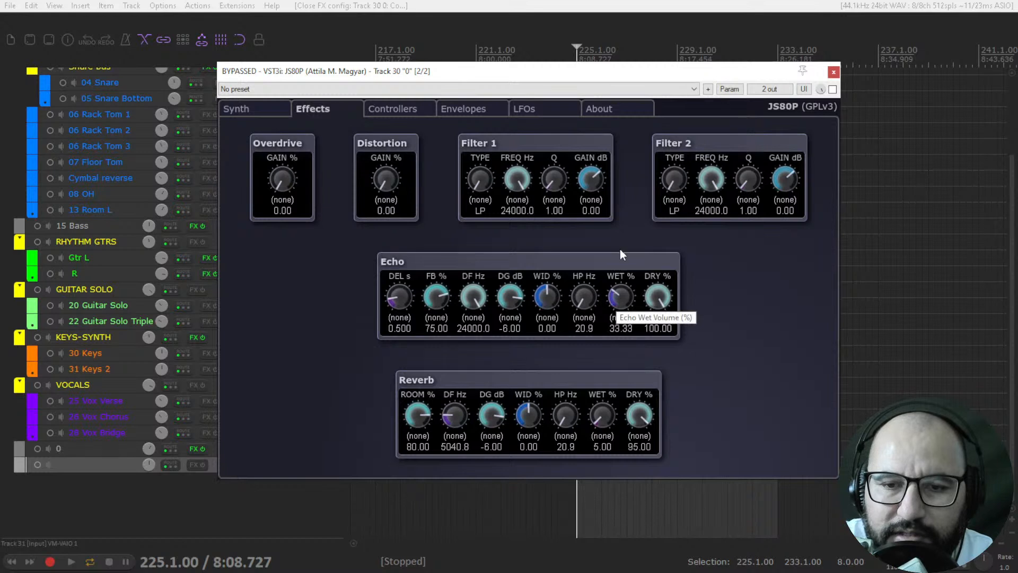
pyautogui.moveTo(629, 168); pyautogui.dragTo(621, 331)
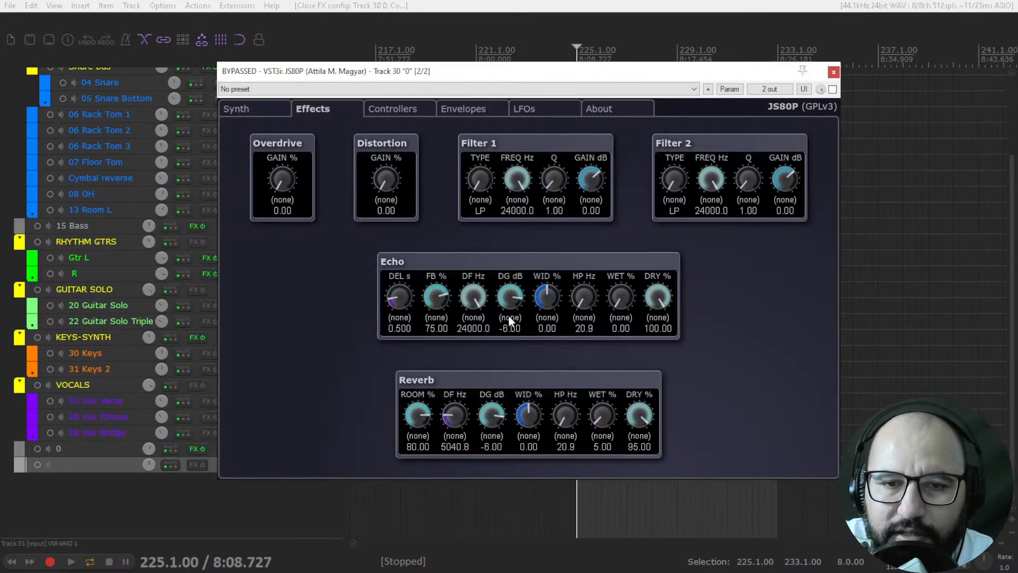
# Step: Look through the Controllers, Envelopes and LFOs pages, and view the JS80P preset files from the Synth page without loading one
pyautogui.click(397, 109)
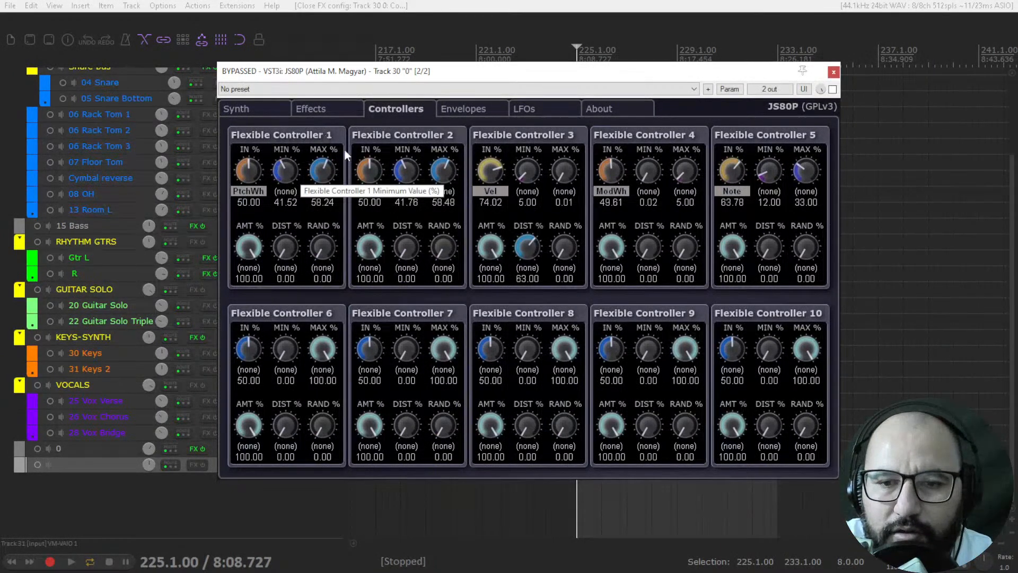
pyautogui.click(470, 112)
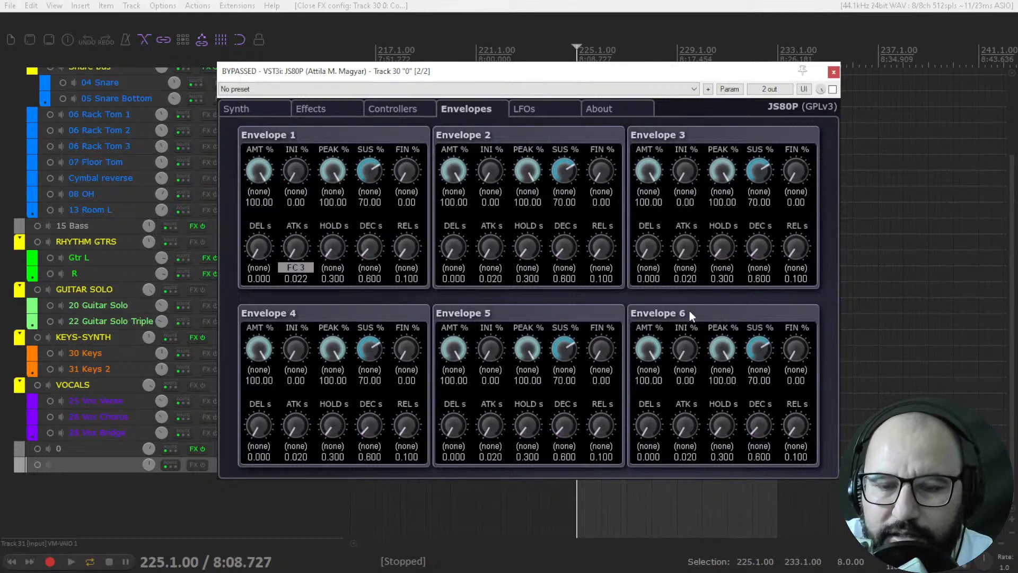
pyautogui.click(541, 110)
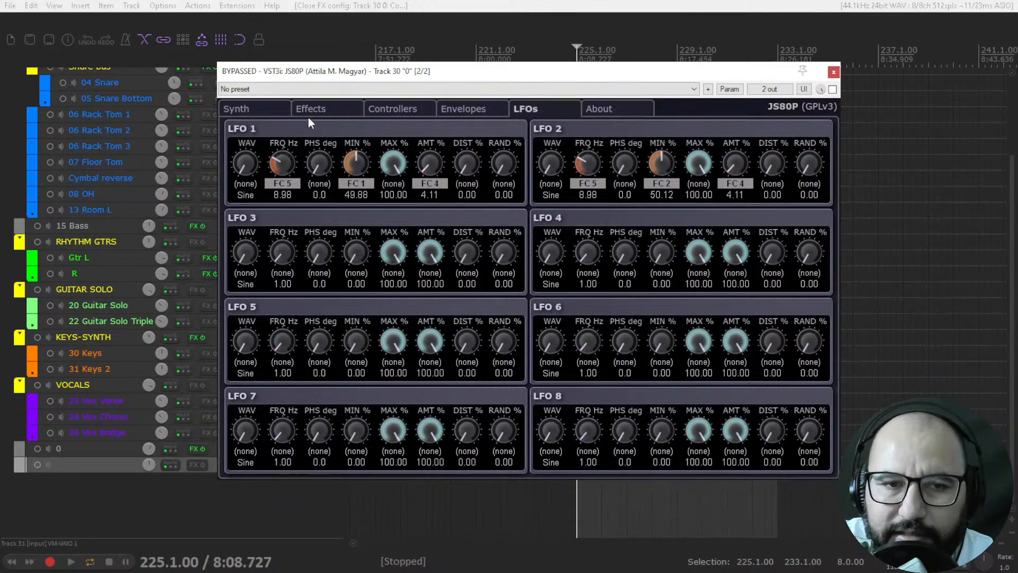
pyautogui.click(265, 110)
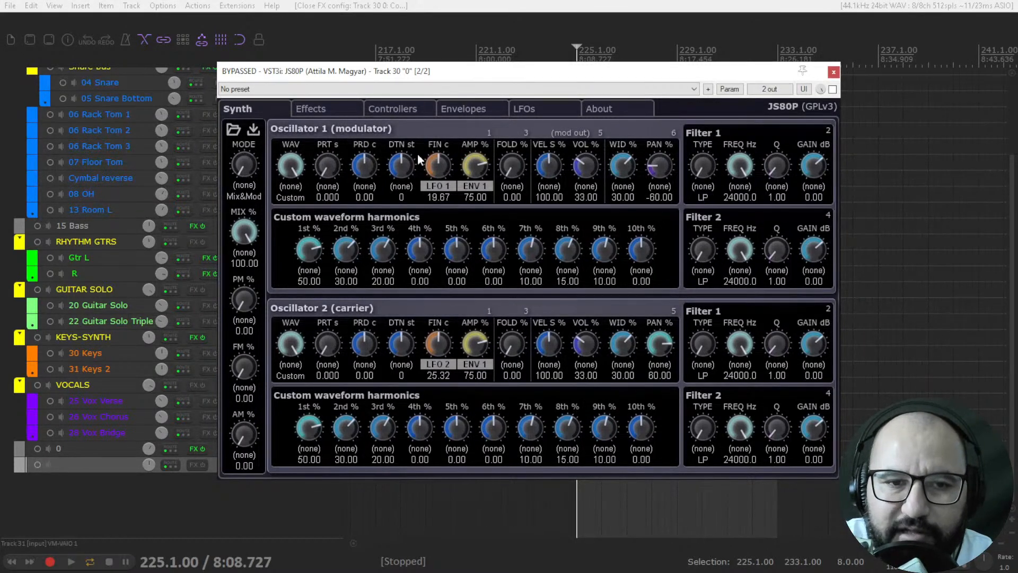
pyautogui.click(232, 129)
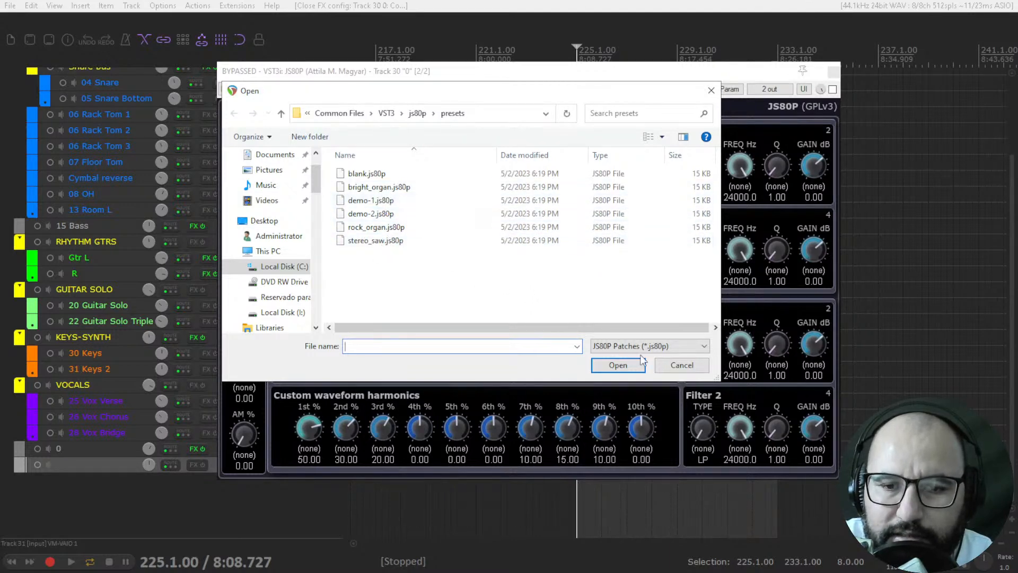
pyautogui.click(660, 360)
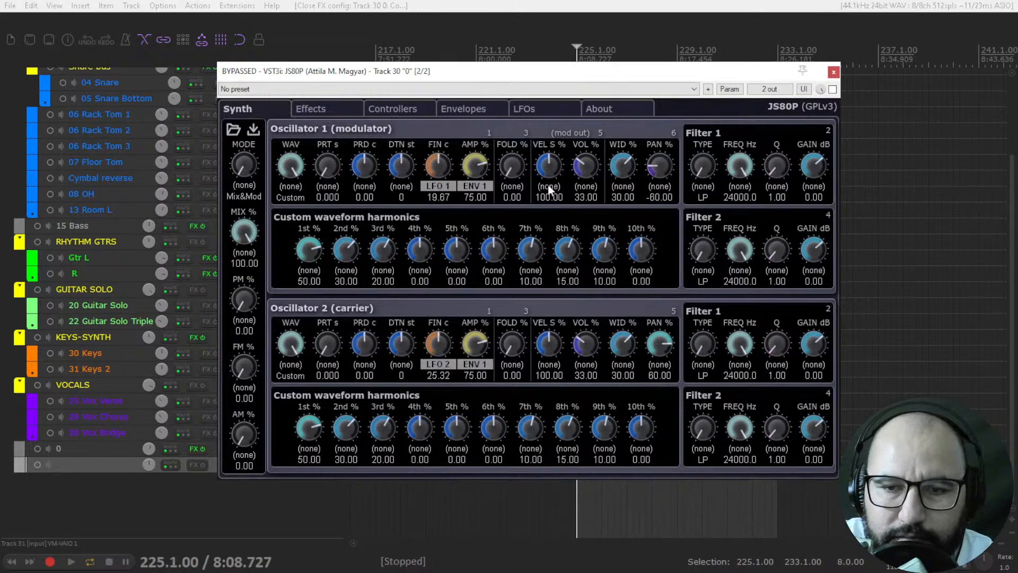
# Step: Take JS80P out of bypass, start playback and adjust the volume of the unnamed last track
pyautogui.click(832, 90)
pyautogui.press('space')
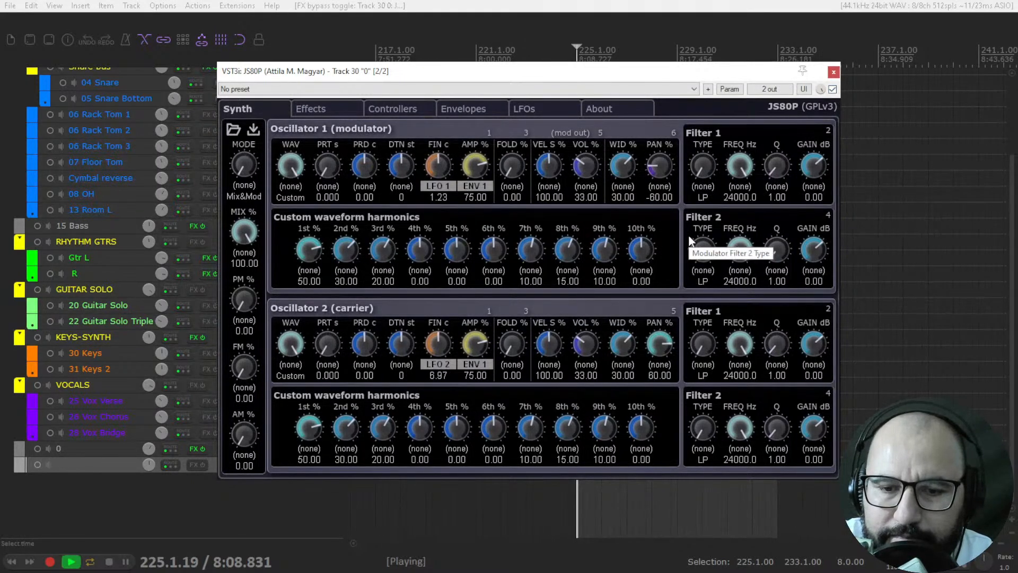
pyautogui.moveTo(151, 466); pyautogui.dragTo(155, 465)
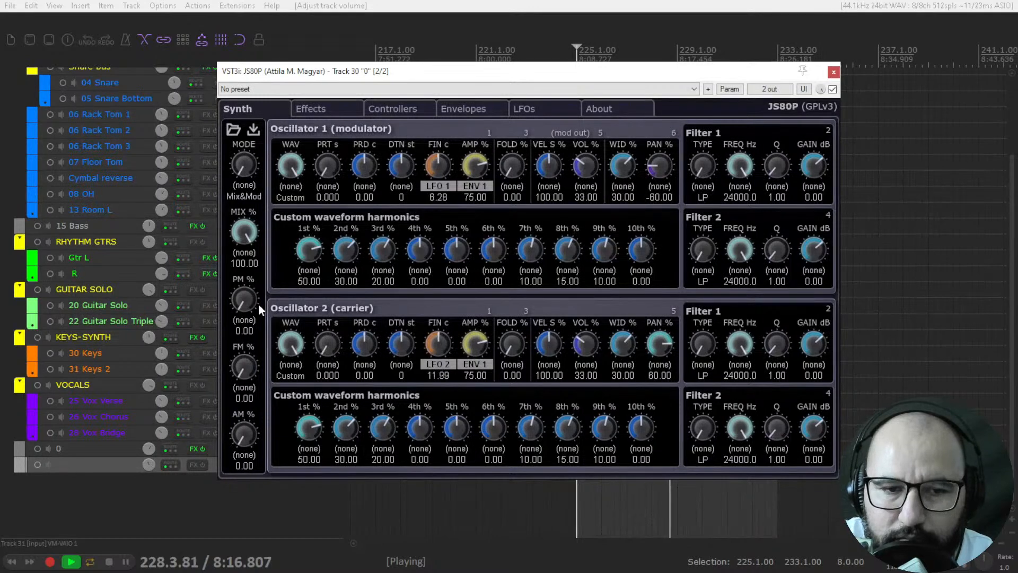
# Step: Set the mix to 75.42%, phase modulation to 17.92%, frequency modulation to 58.33% and amplitude modulation to 72.92%
pyautogui.moveTo(240, 301)
pyautogui.mouseDown()
pyautogui.moveTo(243, 270)
pyautogui.moveTo(247, 299)
pyautogui.mouseUp()
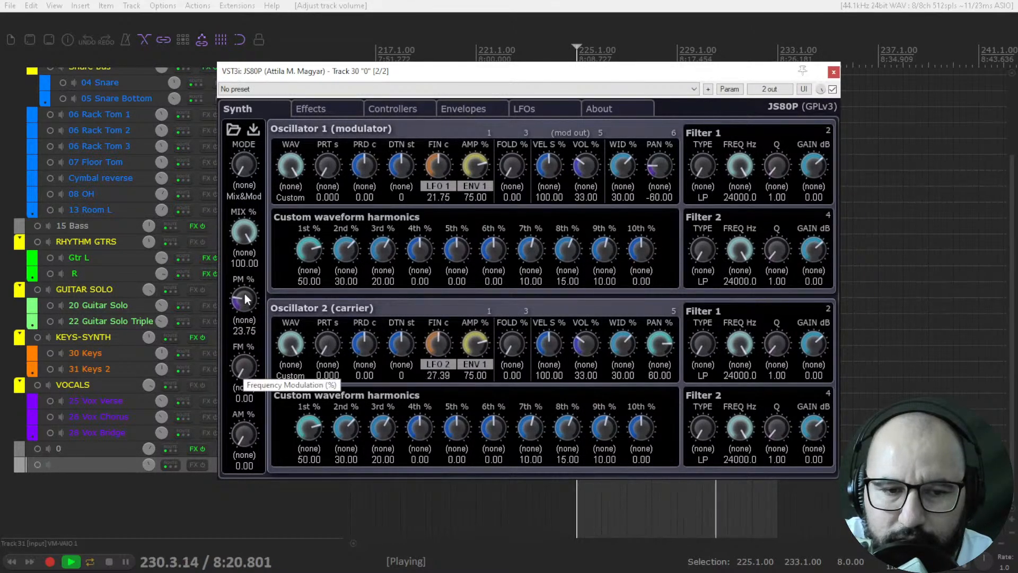
pyautogui.moveTo(244, 231); pyautogui.dragTo(246, 265)
pyautogui.moveTo(244, 366); pyautogui.dragTo(241, 251)
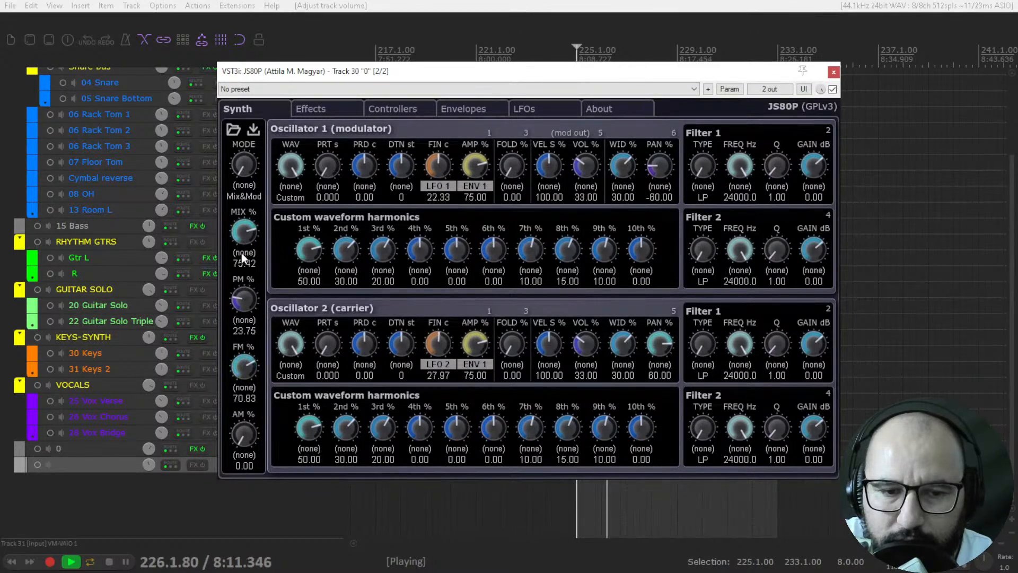
pyautogui.moveTo(240, 433); pyautogui.dragTo(242, 304)
pyautogui.moveTo(241, 360); pyautogui.dragTo(242, 380)
# Step: Change the modulator waveform to Inv Saw and the carrier waveform to Soft Tri, and stop playback after listening
pyautogui.moveTo(286, 168)
pyautogui.mouseDown()
pyautogui.moveTo(285, 195)
pyautogui.moveTo(287, 187)
pyautogui.mouseUp()
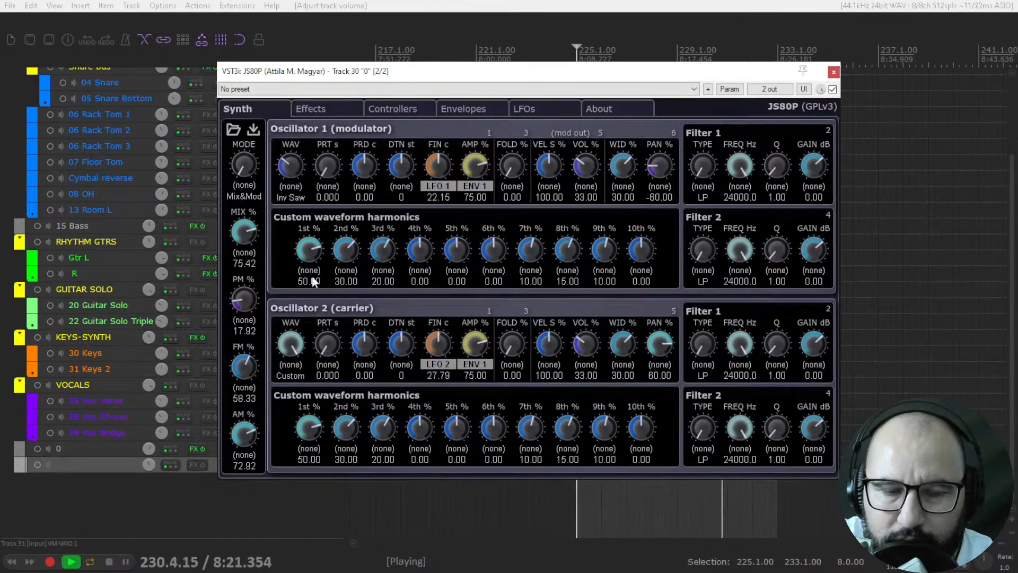
pyautogui.moveTo(285, 348); pyautogui.dragTo(286, 365)
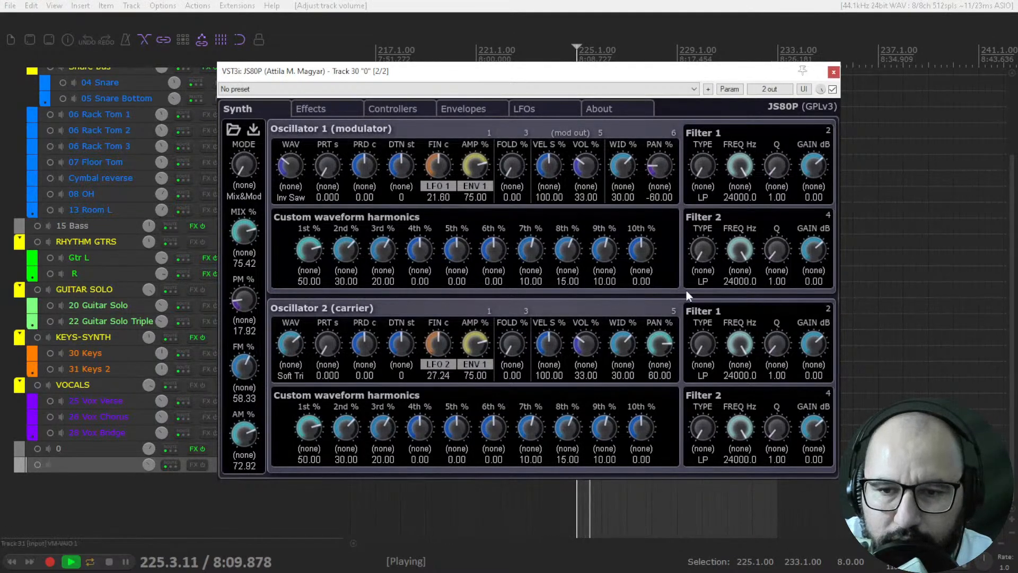
pyautogui.scroll(1, 705, 235)
pyautogui.scroll(-1, 705, 233)
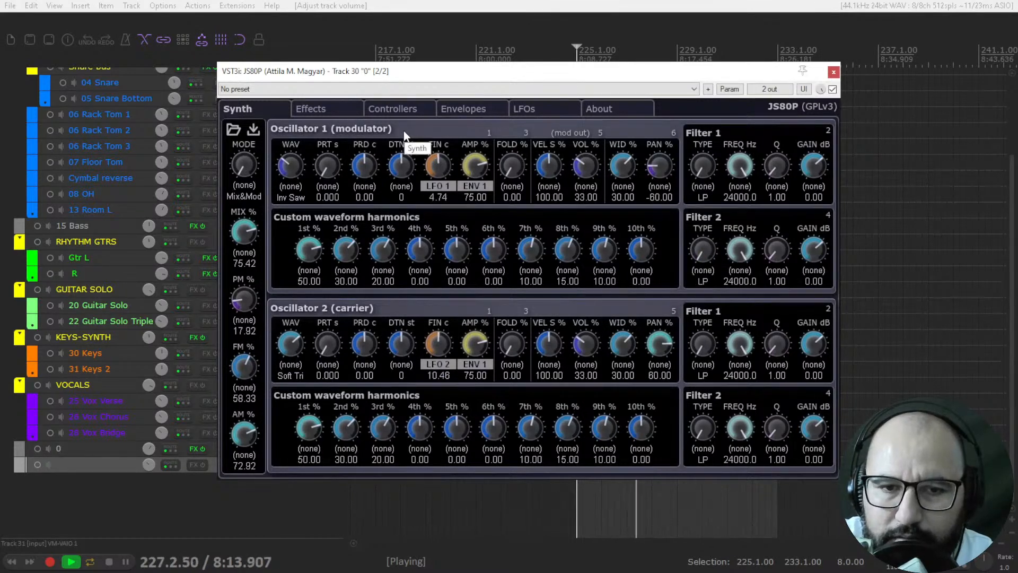
pyautogui.press('space')
# Step: Load the rock_organ.js80p preset and start playback
pyautogui.click(234, 129)
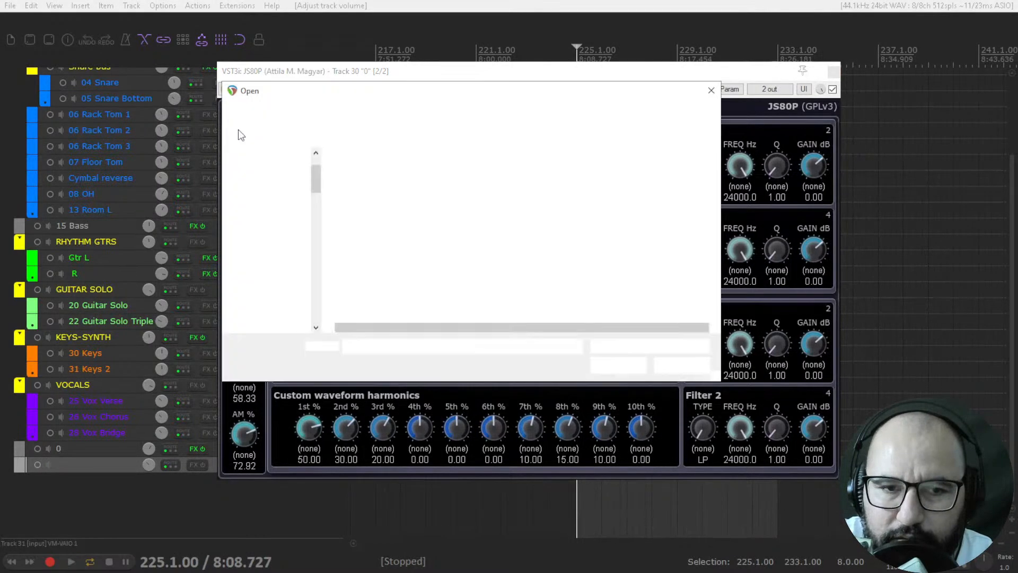
pyautogui.doubleClick(389, 228)
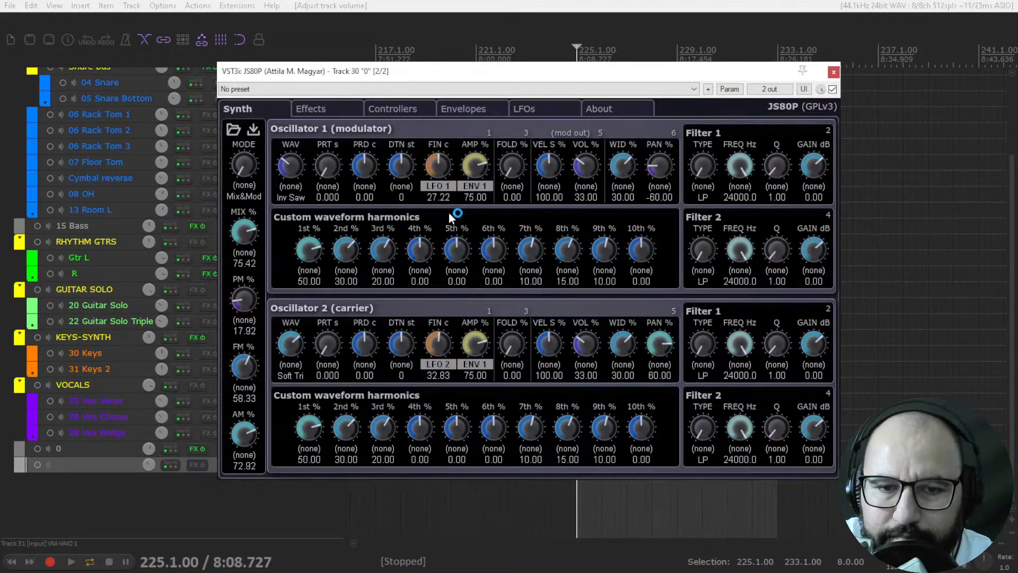
pyautogui.press('space')
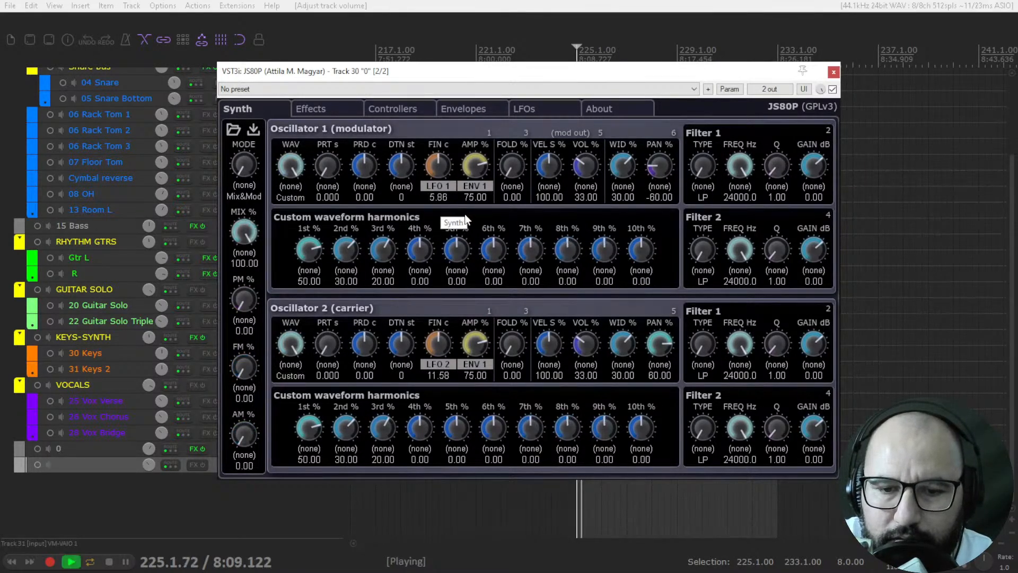
# Step: Set the mix to 95.42%, phase modulation to 27.08% and amplitude modulation to 29.17% while the preset plays
pyautogui.moveTo(244, 232)
pyautogui.mouseDown()
pyautogui.moveTo(241, 301)
pyautogui.moveTo(244, 239)
pyautogui.mouseUp()
pyautogui.moveTo(243, 298); pyautogui.dragTo(244, 257)
pyautogui.moveTo(244, 434); pyautogui.dragTo(250, 392)
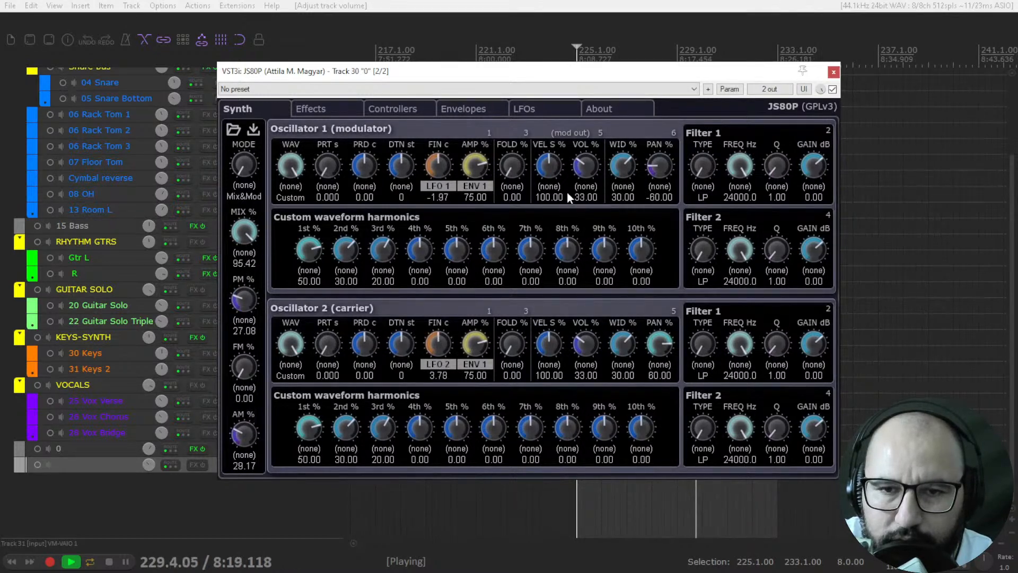
# Step: Try LFO 1's waveform control on the LFOs page, return to the Synth page and stop playback
pyautogui.click(538, 108)
pyautogui.moveTo(250, 160); pyautogui.dragTo(237, 187)
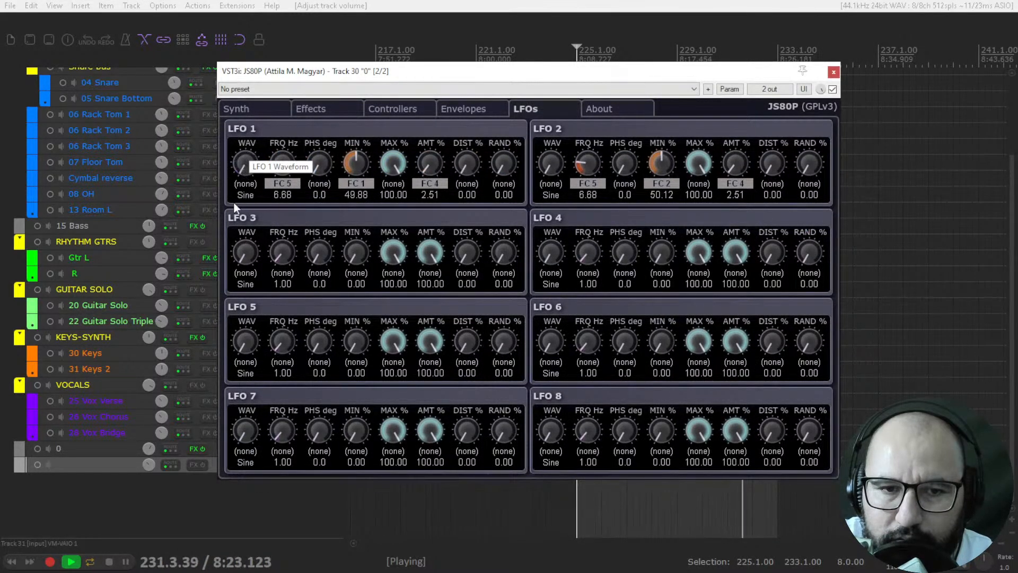
pyautogui.click(263, 109)
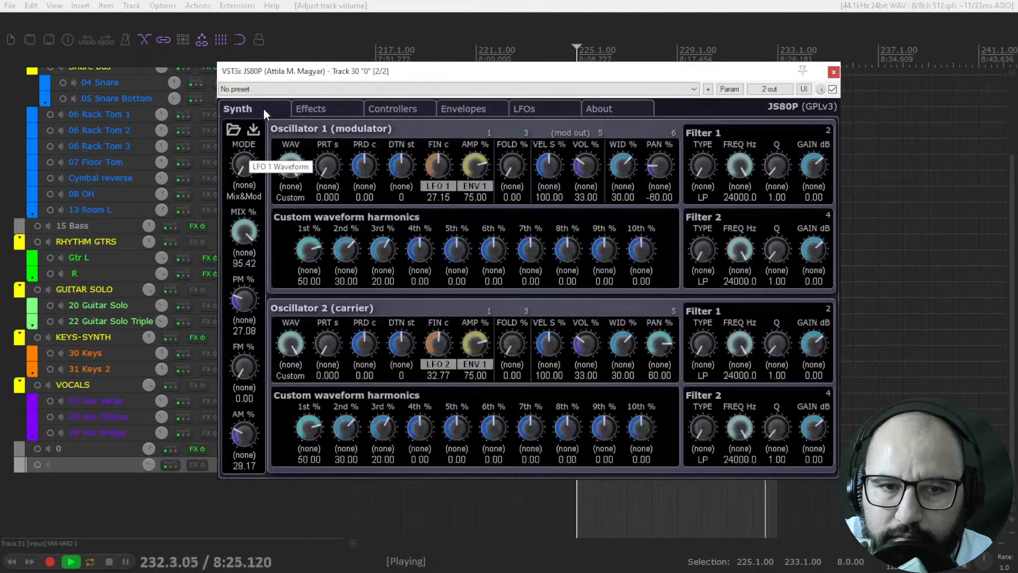
pyautogui.press('space')
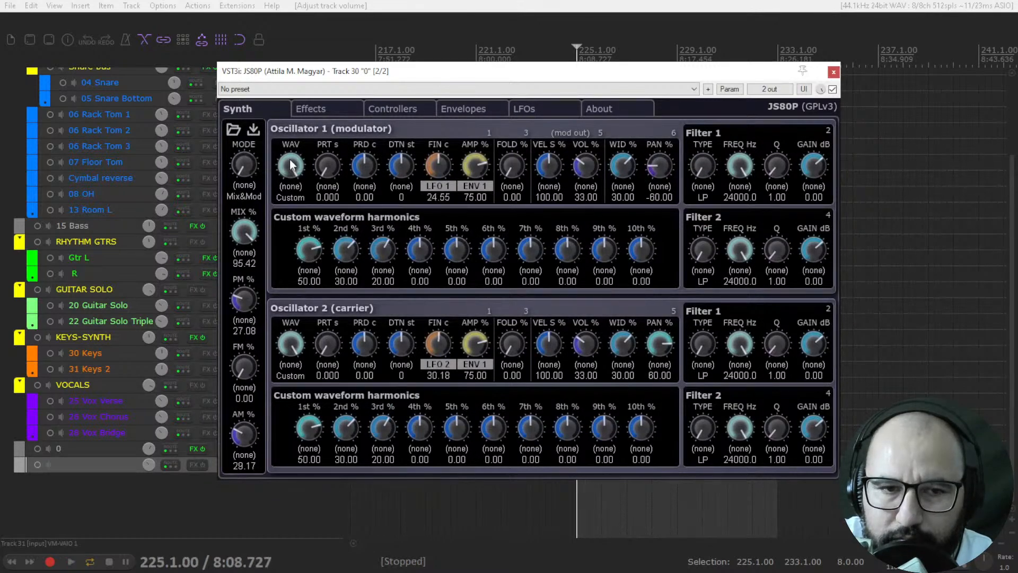
# Step: Load the stereo_saw.js80p preset and start playback
pyautogui.click(234, 129)
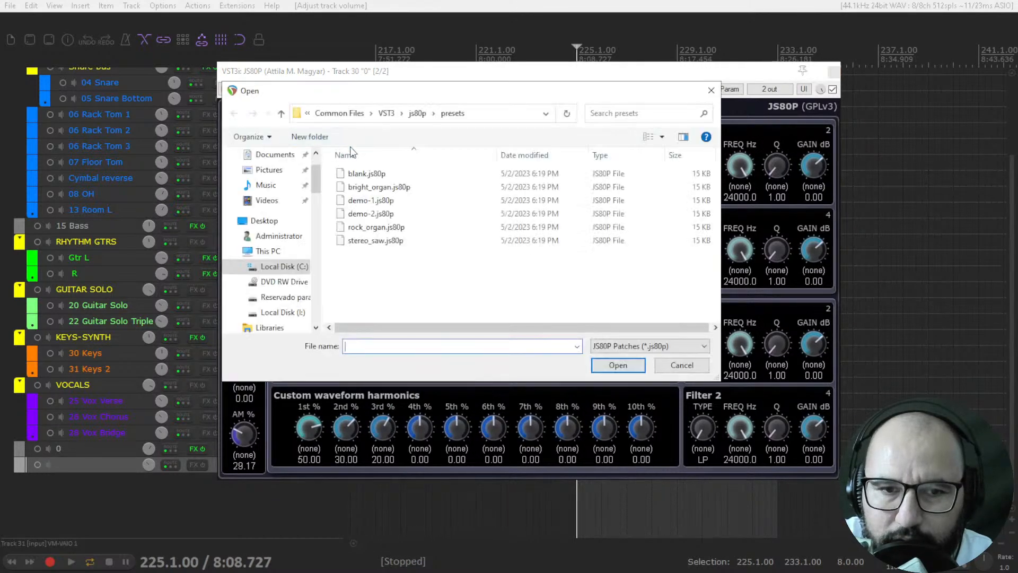
pyautogui.doubleClick(381, 241)
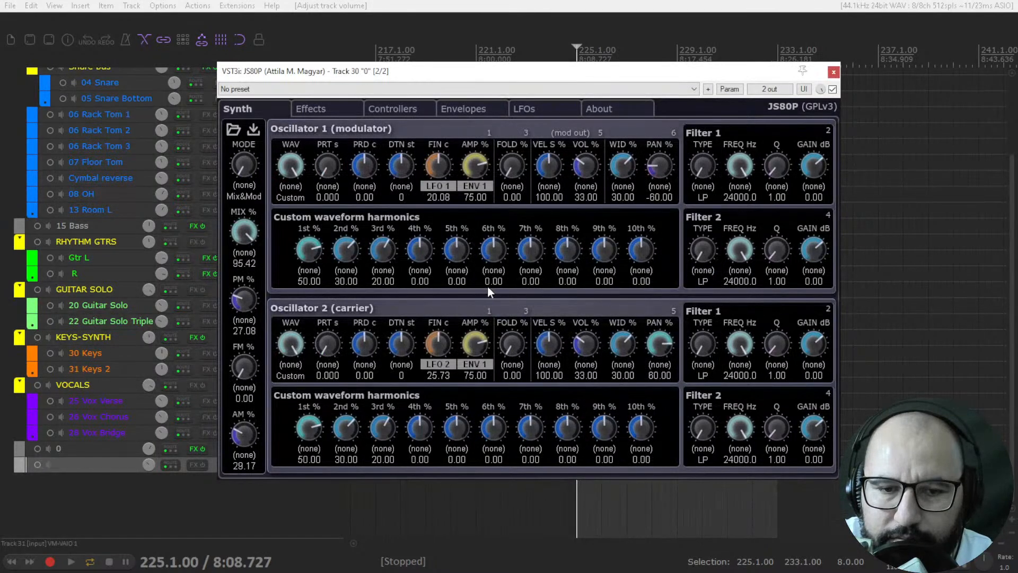
pyautogui.press('space')
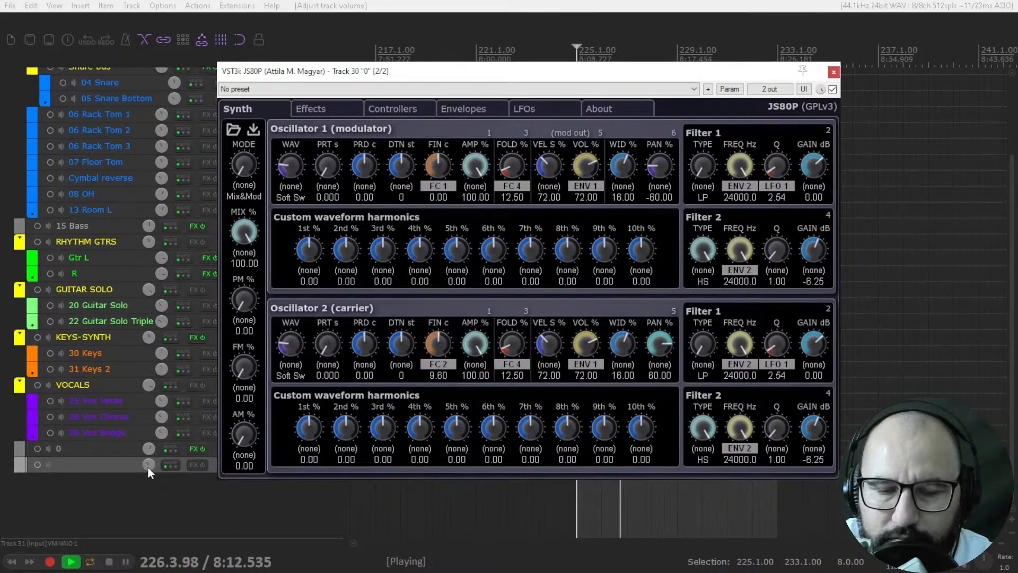
# Step: Adjust the unnamed last track's volume, lower track 0 to -0.75 dB, and restart playback from the selection start
pyautogui.scroll(1, 148, 467)
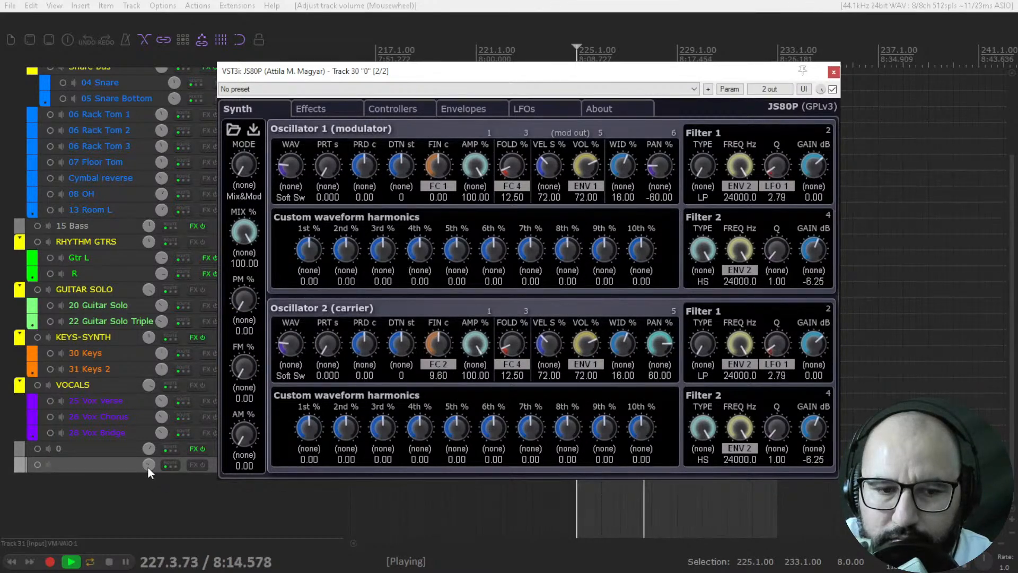
pyautogui.scroll(-3, 148, 466)
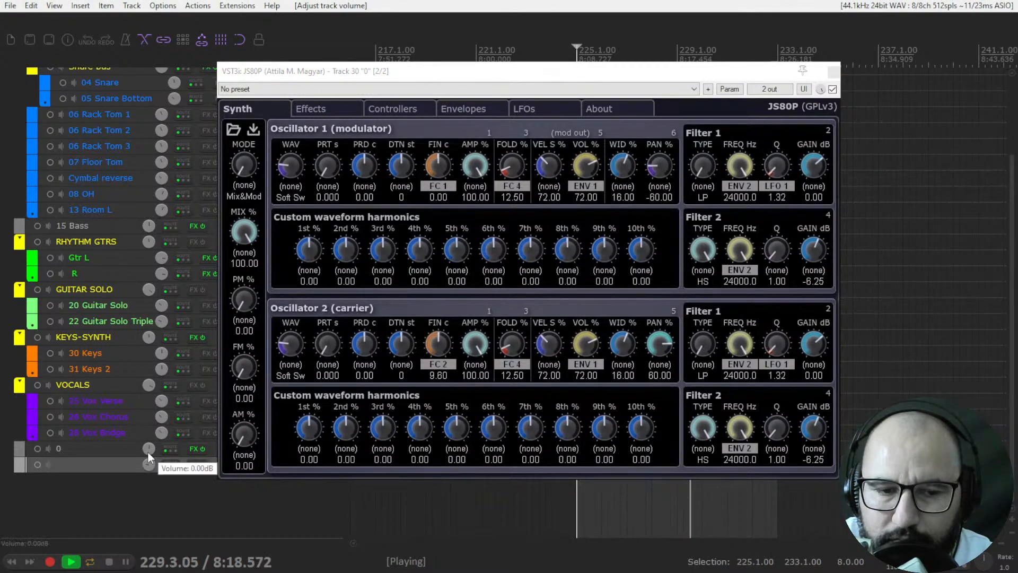
pyautogui.moveTo(149, 455)
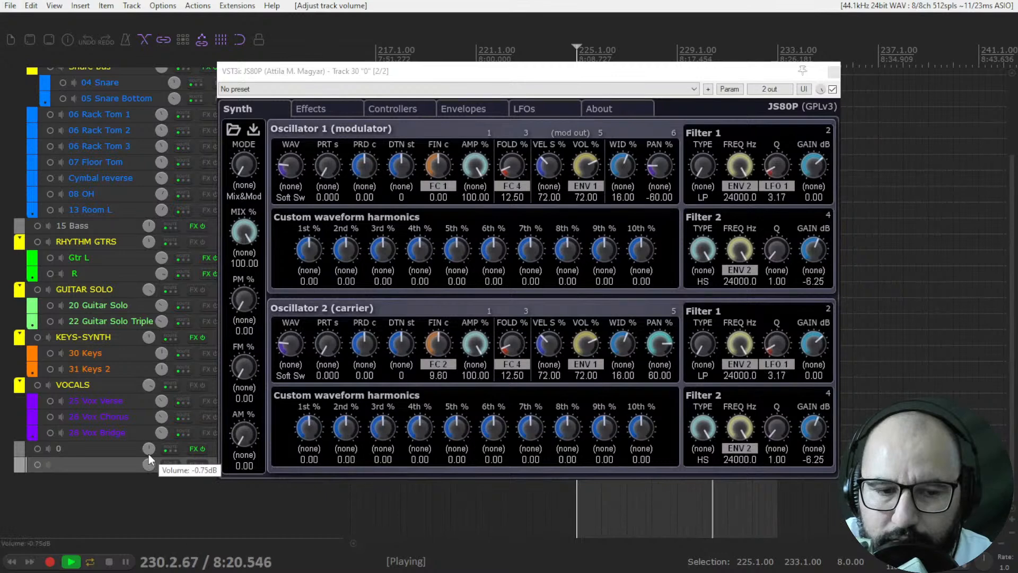
pyautogui.press('space')
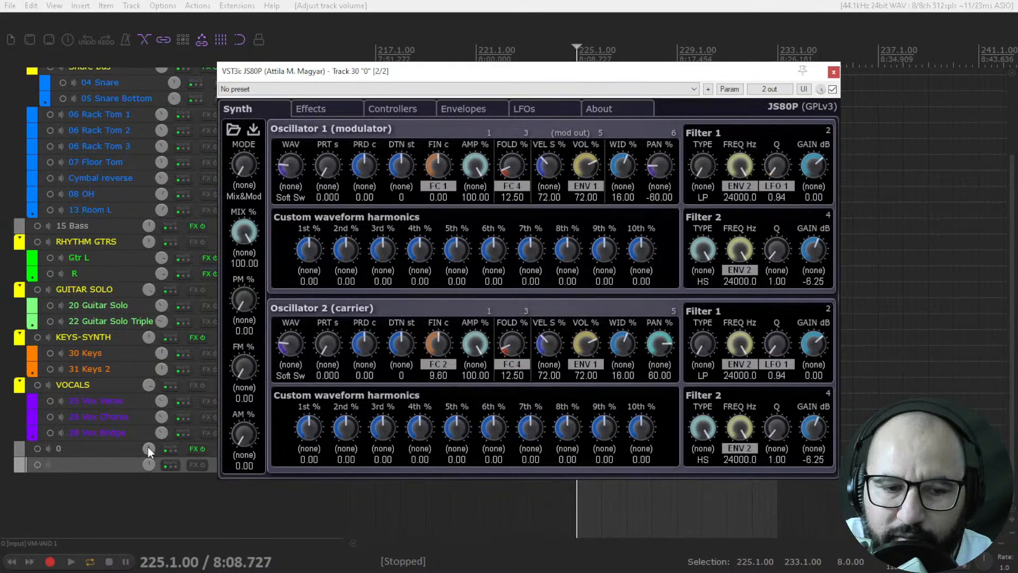
pyautogui.press('space')
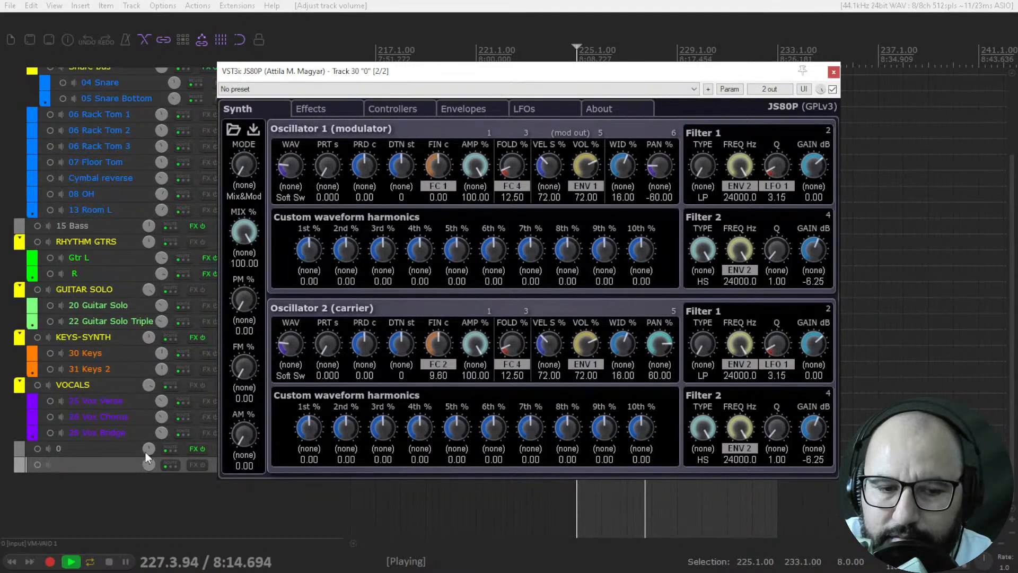
# Step: Stop playback, load a different JS80P preset and start playback again
pyautogui.press('space')
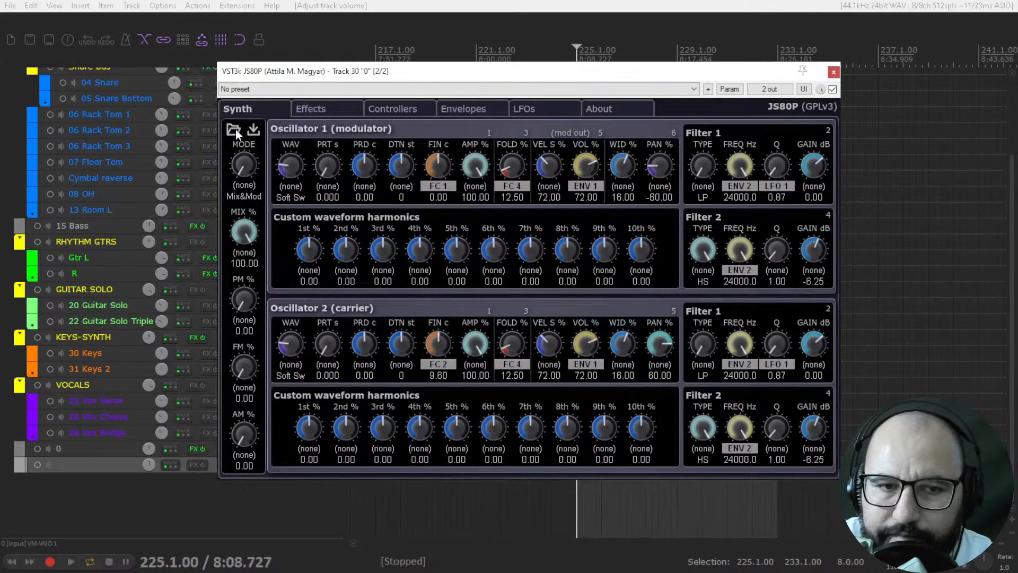
pyautogui.click(235, 129)
pyautogui.doubleClick(393, 214)
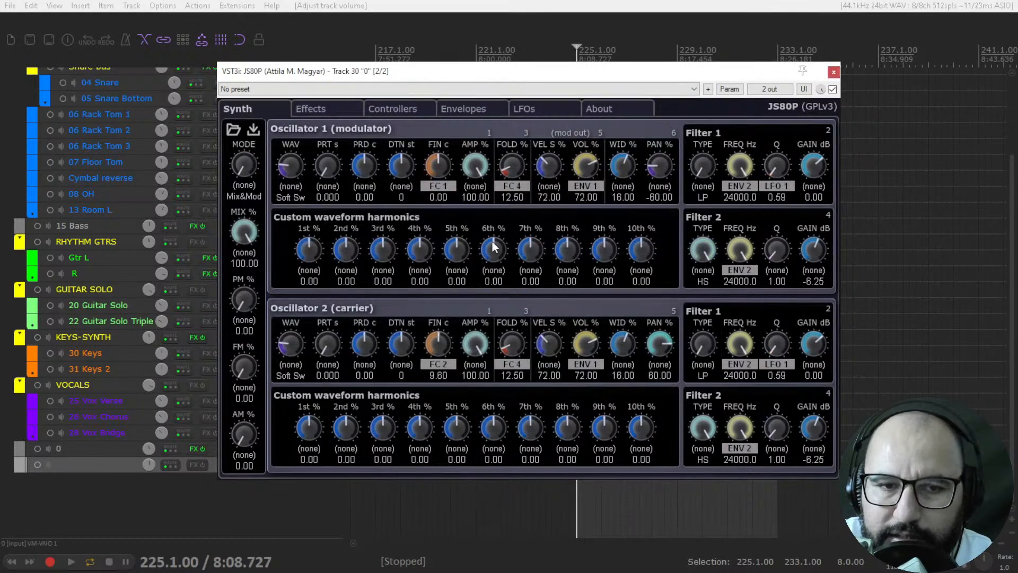
pyautogui.press('space')
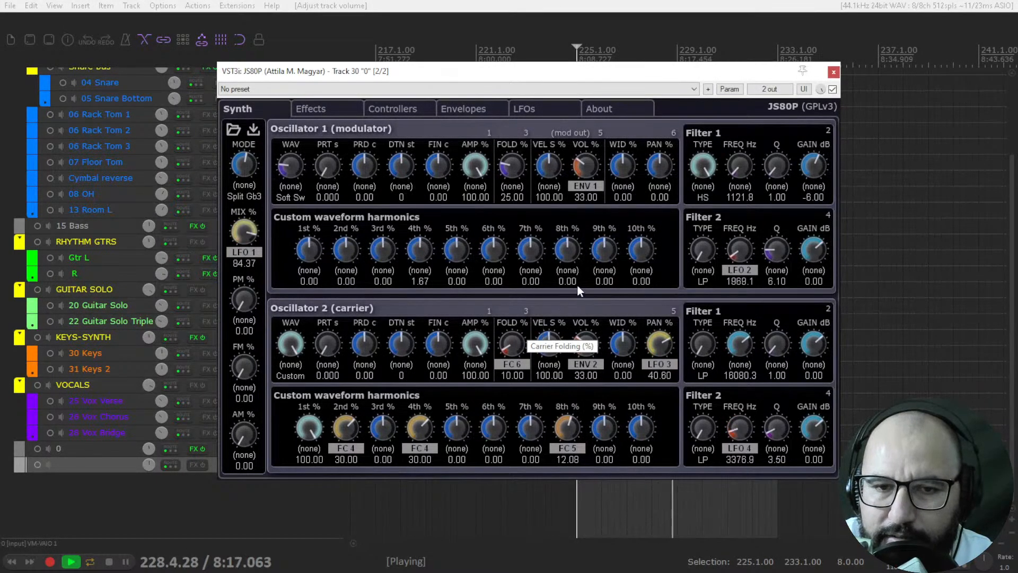
# Step: Set phase modulation to 34.58%, frequency modulation to 39.17% and amplitude modulation to 12.92% while the preset plays
pyautogui.moveTo(249, 302); pyautogui.dragTo(251, 247)
pyautogui.moveTo(243, 366)
pyautogui.mouseDown()
pyautogui.moveTo(245, 309)
pyautogui.moveTo(242, 350)
pyautogui.mouseUp()
pyautogui.moveTo(241, 434); pyautogui.dragTo(240, 427)
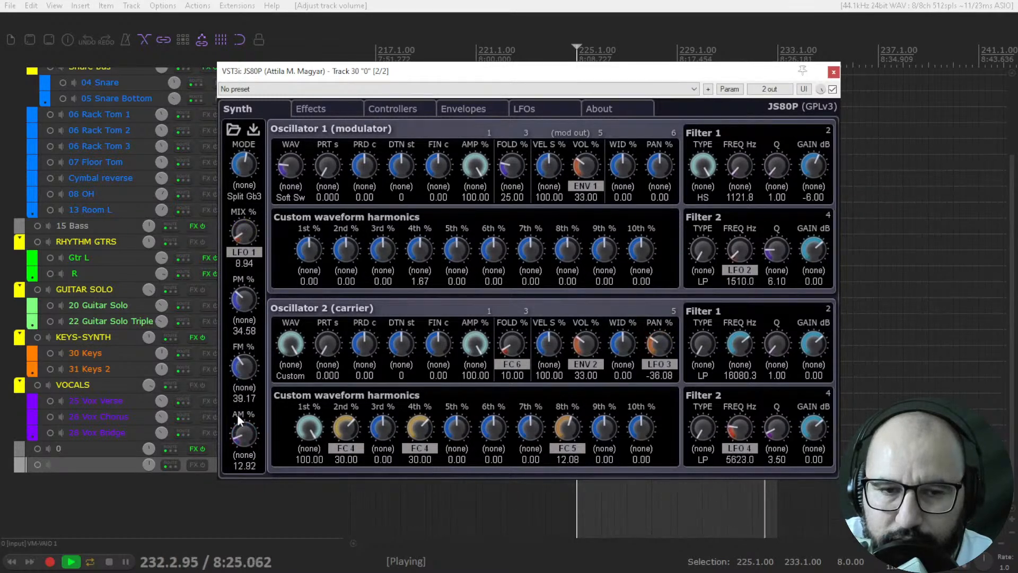
# Step: On the Effects page, set the echo wet level to 81.08%, reverb wet to 24.08% and reverb dry to 41.50%
pyautogui.click(342, 111)
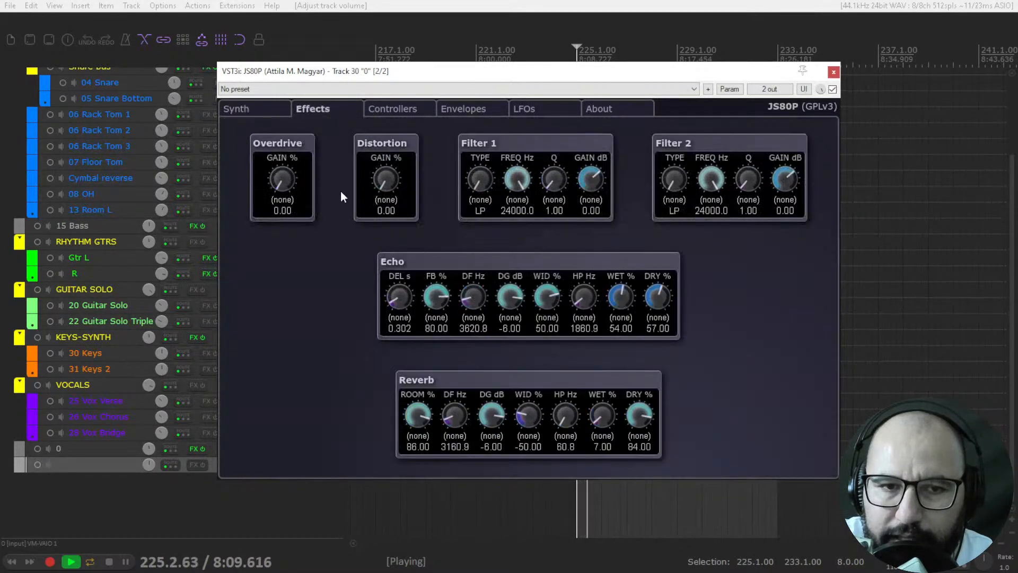
pyautogui.moveTo(619, 298); pyautogui.dragTo(618, 255)
pyautogui.moveTo(596, 389)
pyautogui.mouseDown()
pyautogui.moveTo(596, 319)
pyautogui.moveTo(590, 381)
pyautogui.mouseUp()
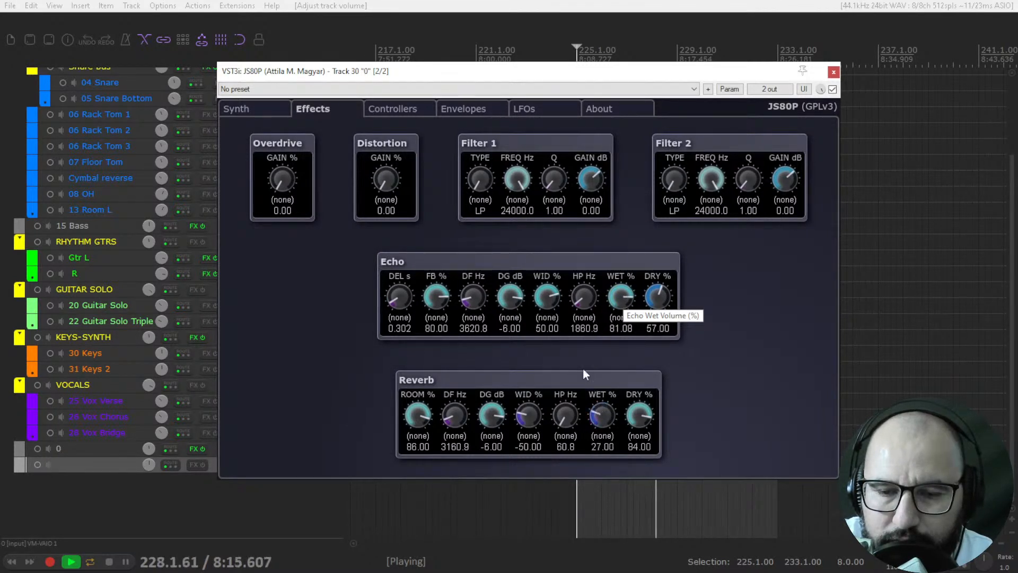
pyautogui.moveTo(647, 415); pyautogui.dragTo(647, 454)
pyautogui.moveTo(601, 419); pyautogui.dragTo(602, 431)
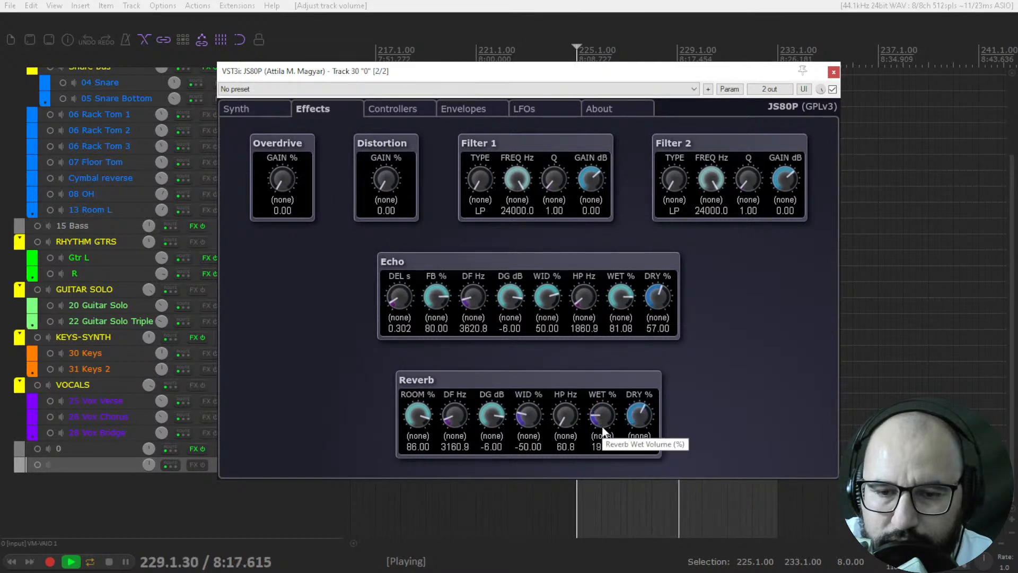
pyautogui.moveTo(646, 405); pyautogui.dragTo(608, 415)
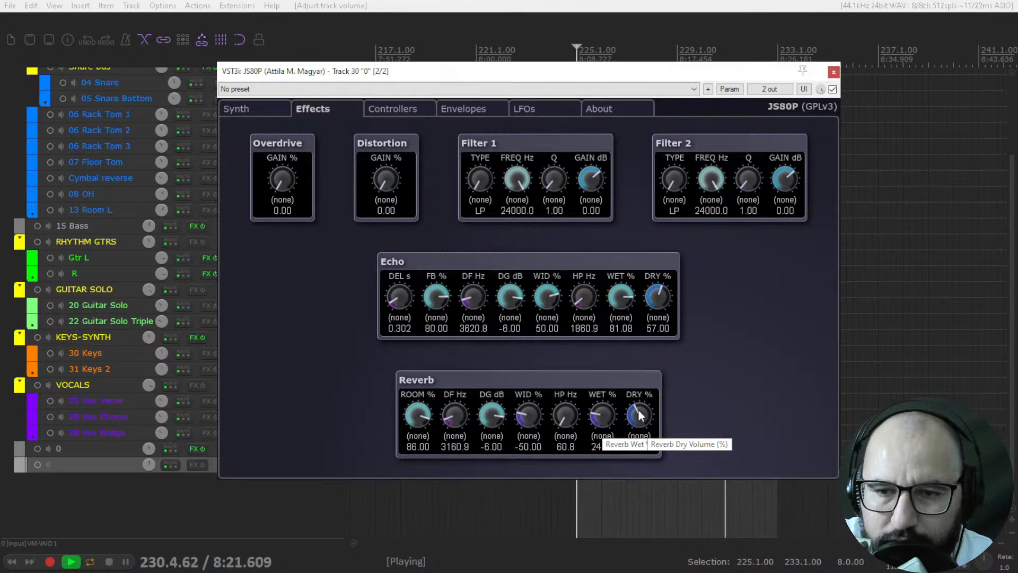
# Step: Lower effects filter 2's frequency to 21400.1 Hz and set overdrive gain to 15.42% and distortion gain to 48.33%
pyautogui.moveTo(702, 179); pyautogui.dragTo(664, 186)
pyautogui.moveTo(298, 179); pyautogui.dragTo(285, 151)
pyautogui.moveTo(383, 183); pyautogui.dragTo(385, 113)
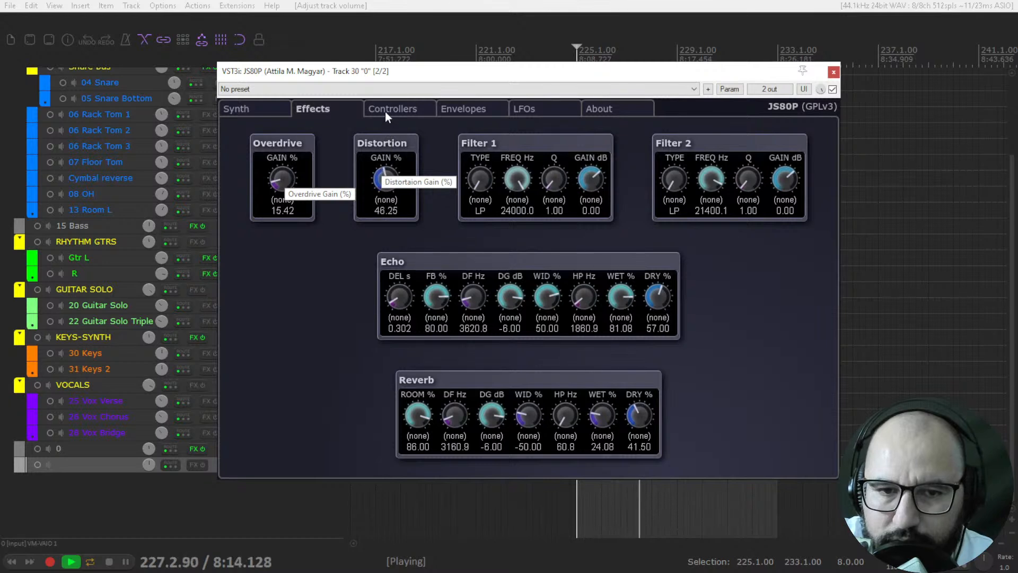
# Step: Stop playback and close the JS80P plugin window
pyautogui.press('space')
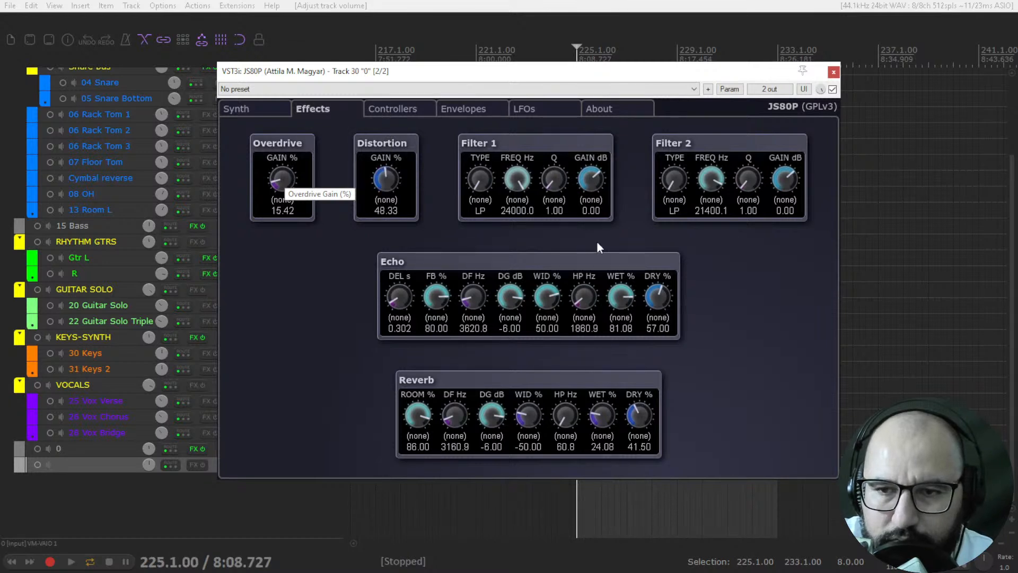
pyautogui.click(833, 90)
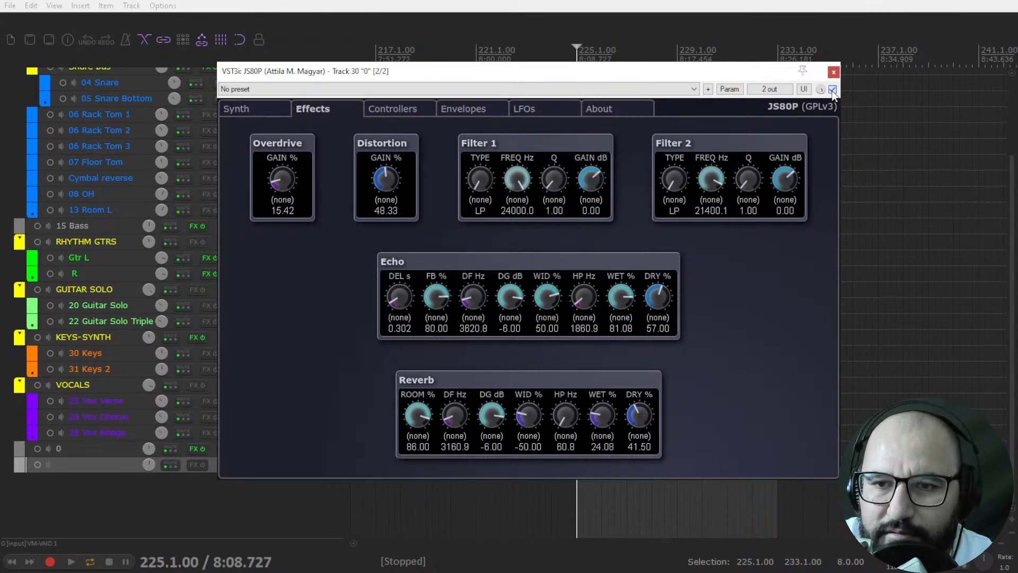
pyautogui.click(834, 72)
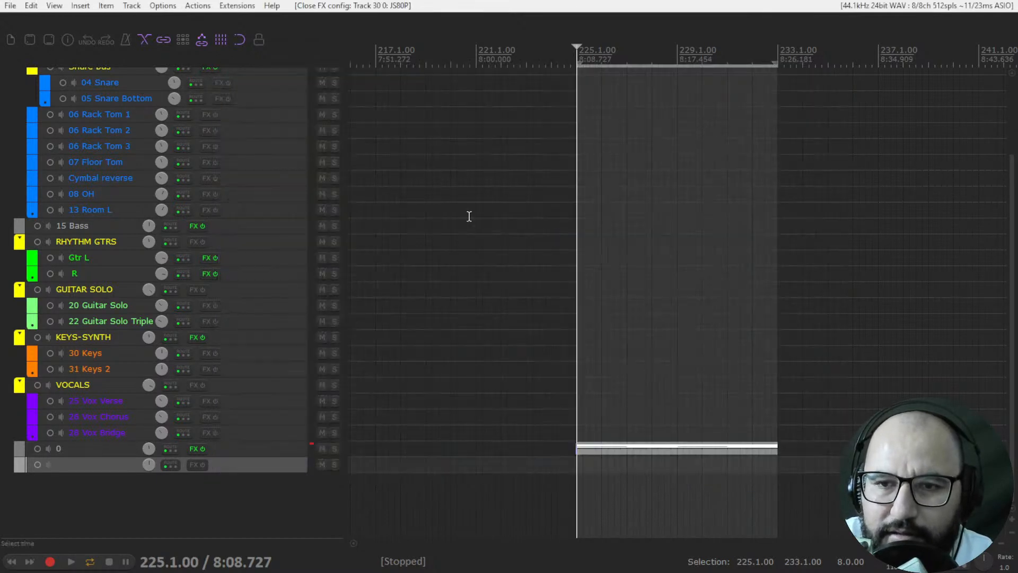
# Step: Solo the 15 Bass track and open its Mammoth plugin
pyautogui.scroll(-5, 430, 281)
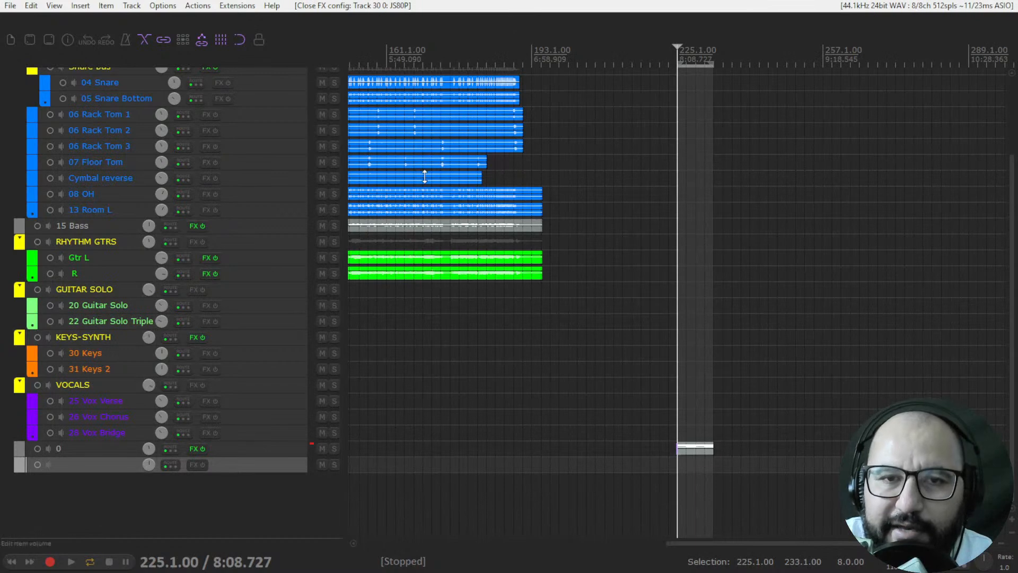
pyautogui.scroll(-4, 425, 175)
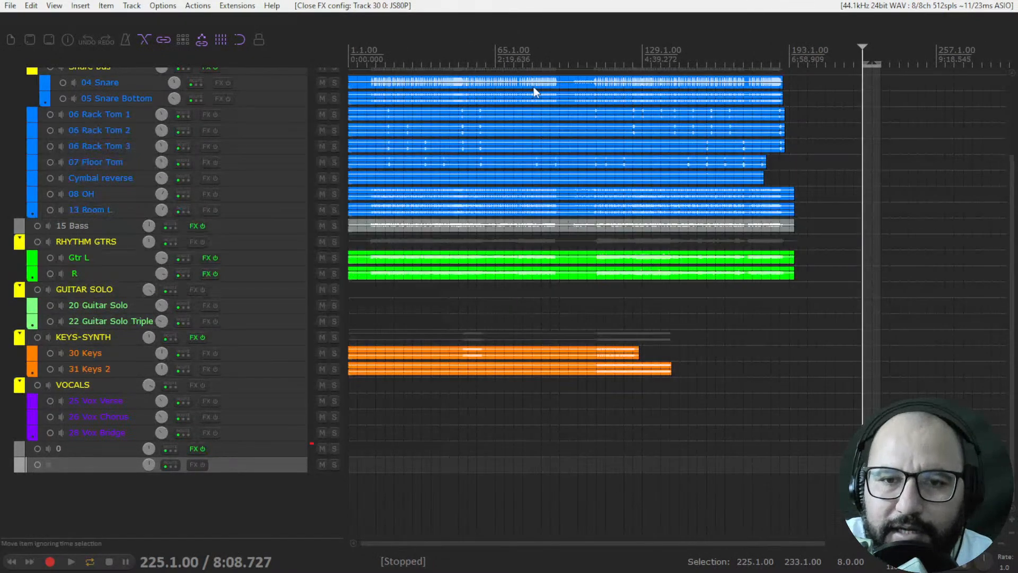
pyautogui.scroll(5, 259, 155)
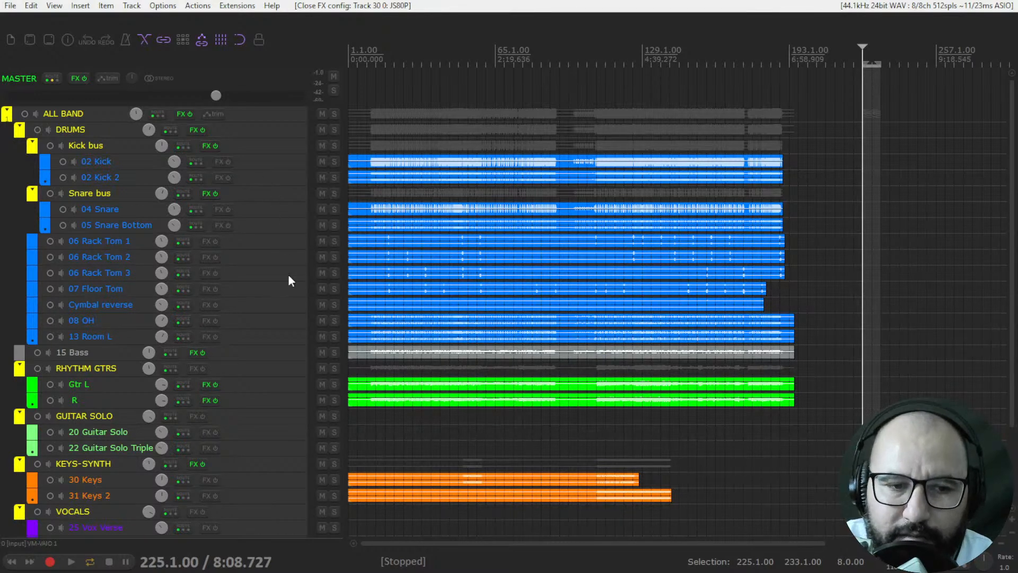
pyautogui.click(333, 353)
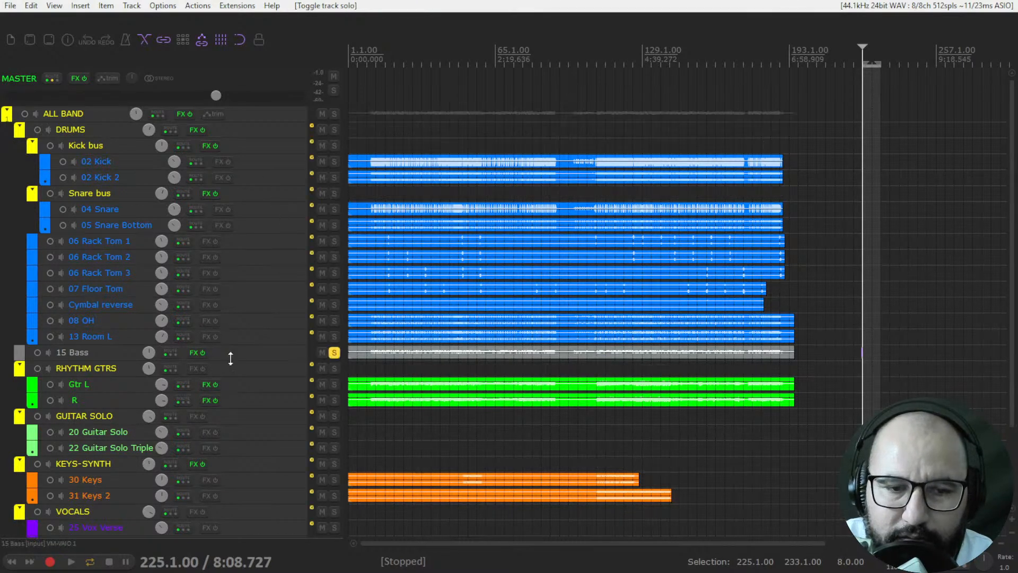
pyautogui.rightClick(193, 354)
pyautogui.click(225, 380)
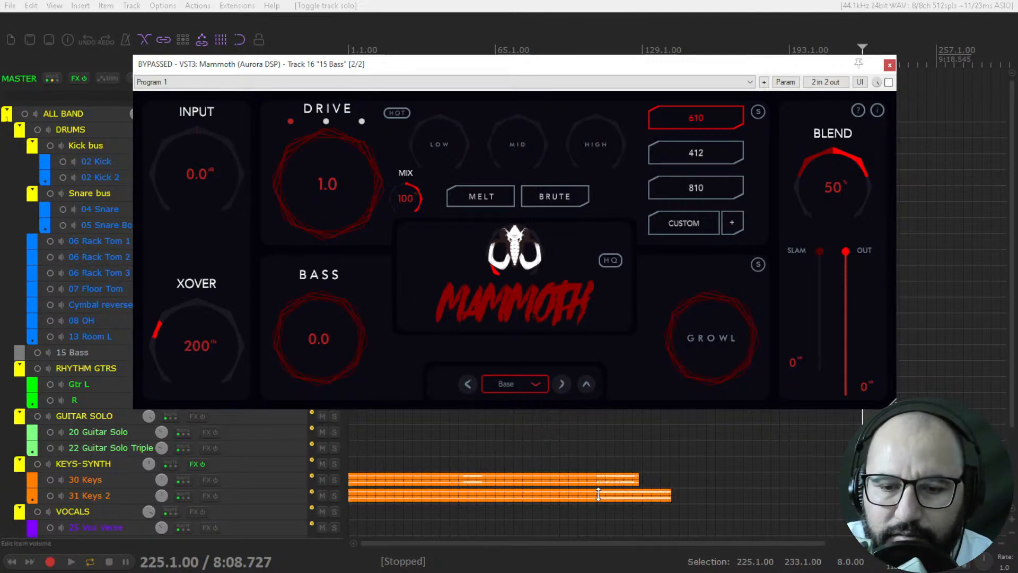
# Step: Make a time selection from 109.1.00 to 127.1.00 and reposition the Mammoth window over the arrangement
pyautogui.moveTo(596, 506); pyautogui.dragTo(637, 511)
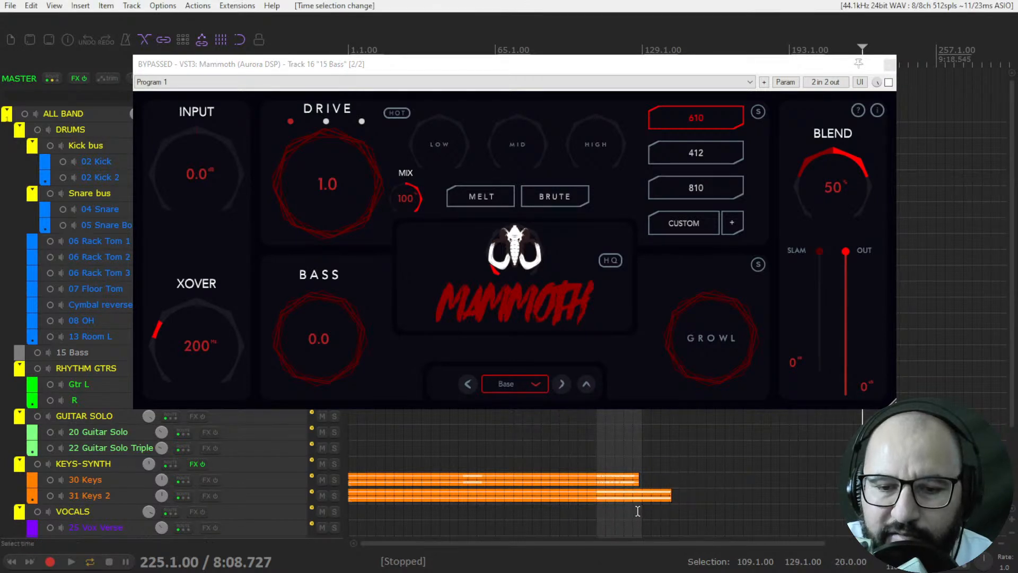
pyautogui.click(599, 467)
pyautogui.scroll(4, 595, 469)
pyautogui.moveTo(735, 65); pyautogui.dragTo(715, 153)
pyautogui.moveTo(850, 65); pyautogui.dragTo(837, 66)
pyautogui.moveTo(642, 155); pyautogui.dragTo(665, 97)
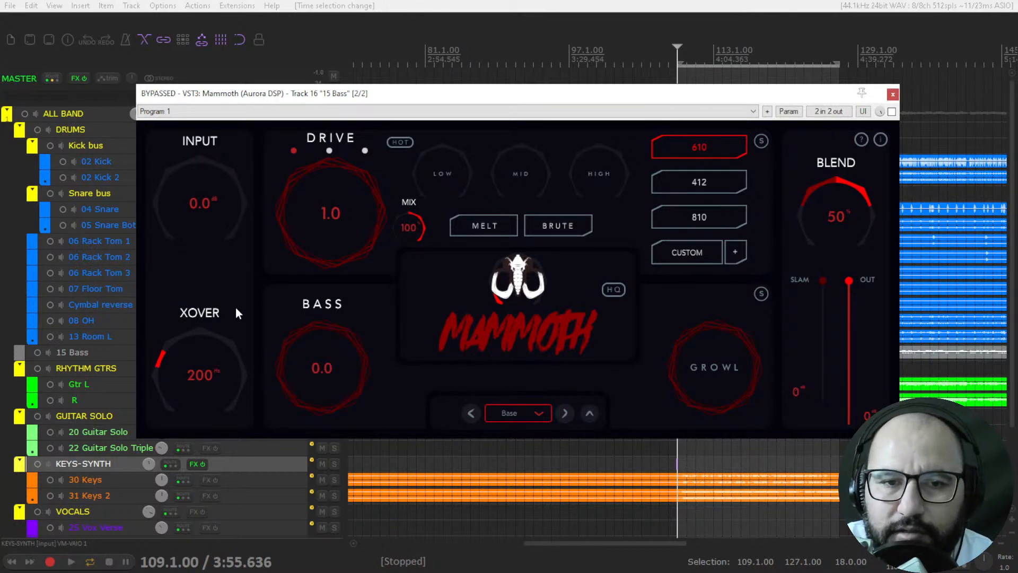
# Step: Try Mammoth's Input and Xover knobs, resetting them to 0.0 dB and 200 Hz
pyautogui.moveTo(173, 198); pyautogui.dragTo(162, 228)
pyautogui.doubleClick(177, 211)
pyautogui.moveTo(186, 372); pyautogui.dragTo(167, 240)
pyautogui.moveTo(190, 349); pyautogui.dragTo(177, 444)
pyautogui.doubleClick(173, 382)
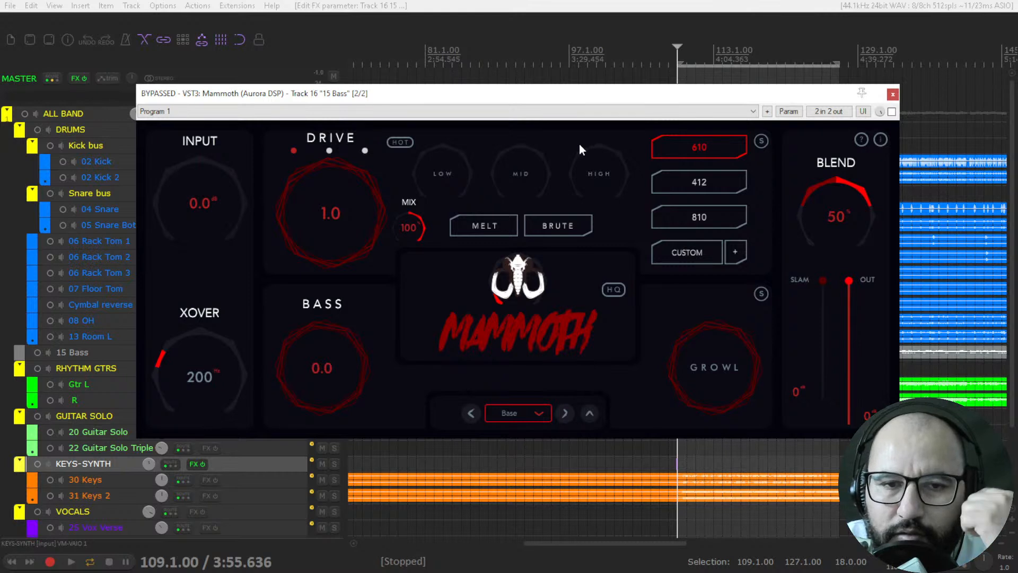
# Step: Cycle through Mammoth's three drive modes, leave the third, blue one selected and try the Drive knob
pyautogui.click(329, 151)
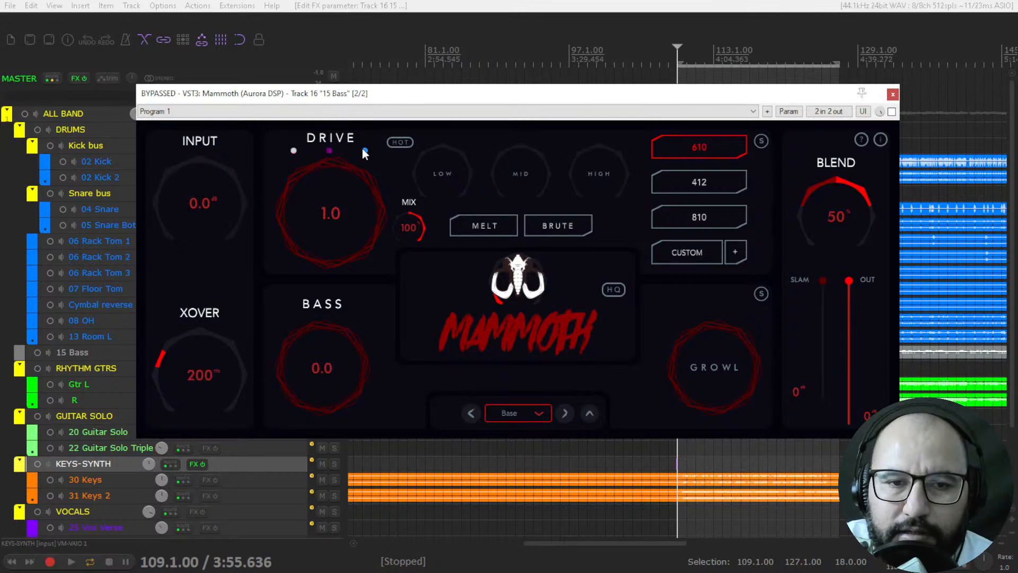
pyautogui.click(294, 150)
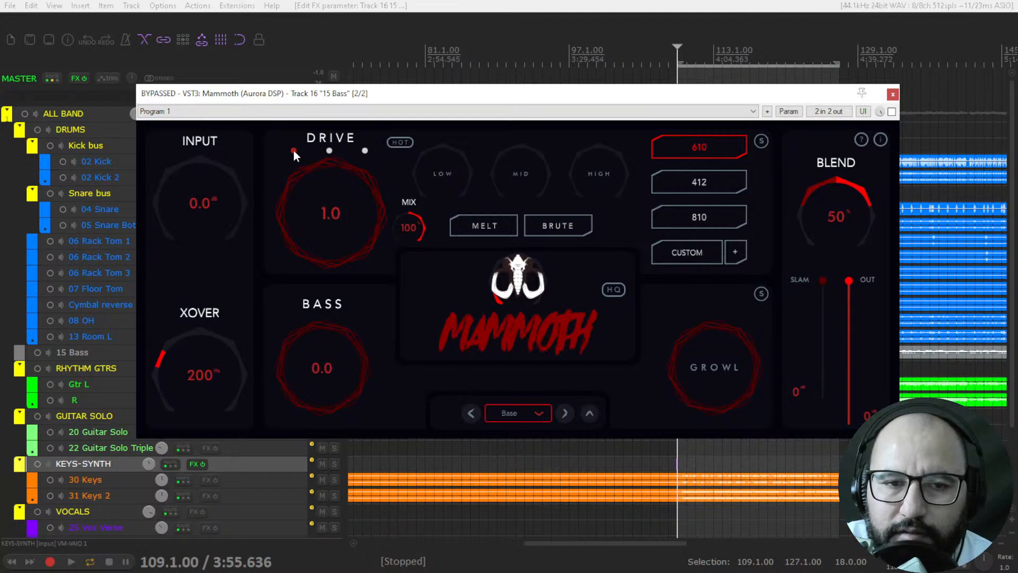
pyautogui.click(329, 151)
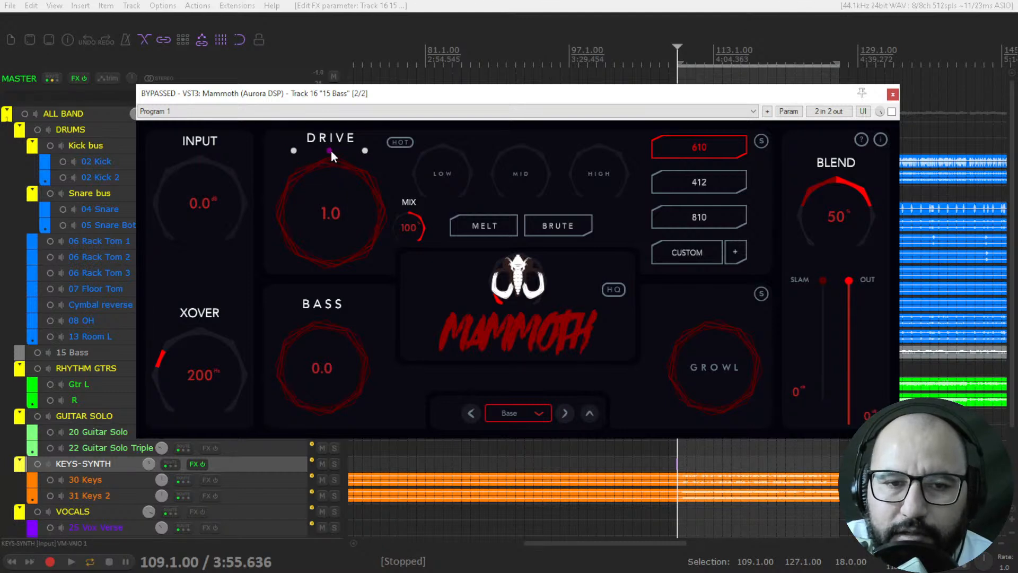
pyautogui.click(365, 152)
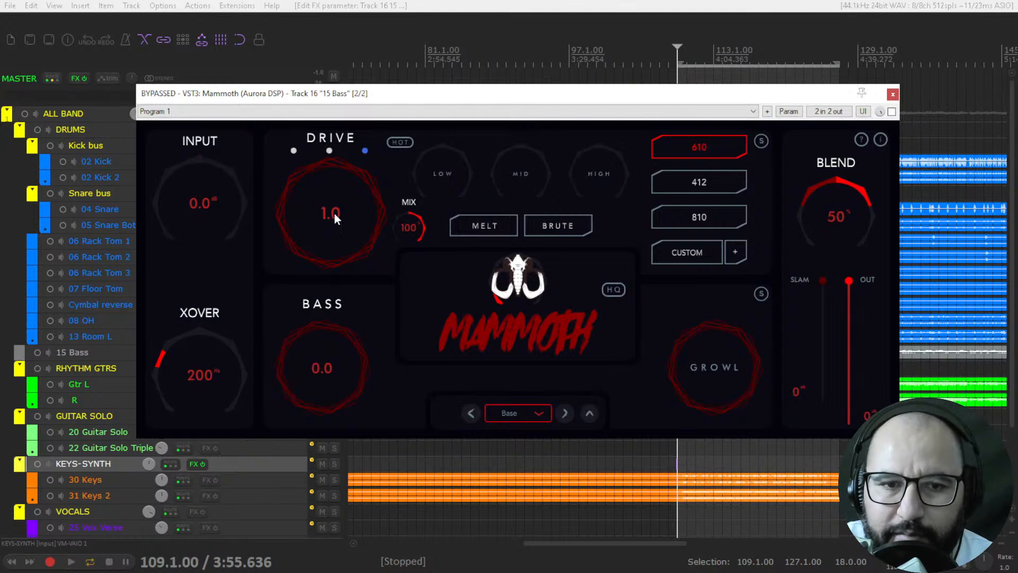
pyautogui.moveTo(334, 215)
pyautogui.mouseDown()
pyautogui.moveTo(337, 76)
pyautogui.moveTo(340, 213)
pyautogui.mouseUp()
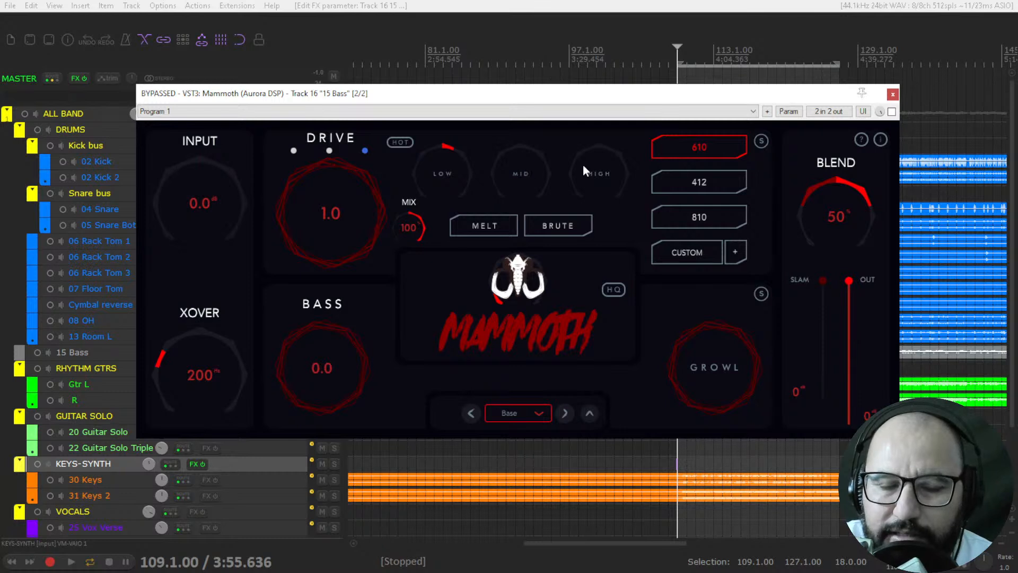
# Step: Try the Hot, Brute and Melt switches and leave Brute enabled
pyautogui.click(409, 142)
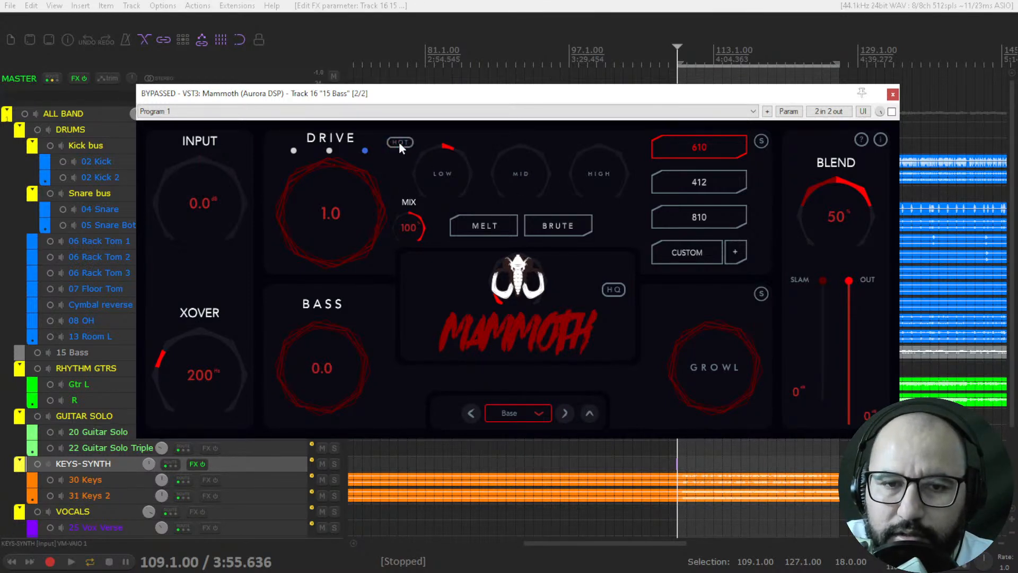
pyautogui.click(552, 225)
pyautogui.click(553, 225)
pyautogui.click(488, 229)
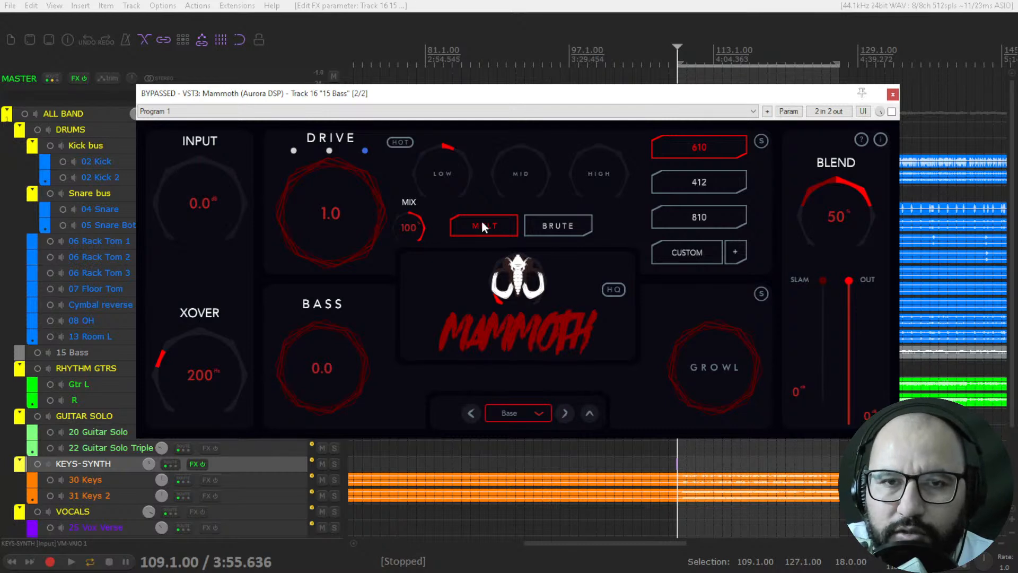
pyautogui.click(481, 221)
pyautogui.click(554, 227)
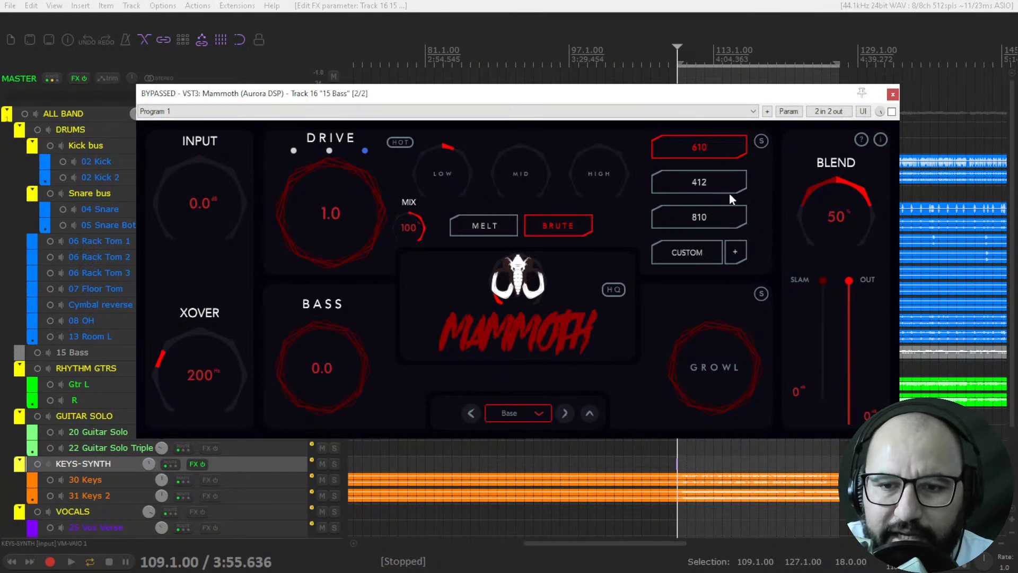
# Step: Open and dismiss the custom cabinet loader, and set the Bass knob to 4.7
pyautogui.click(737, 251)
pyautogui.click(679, 365)
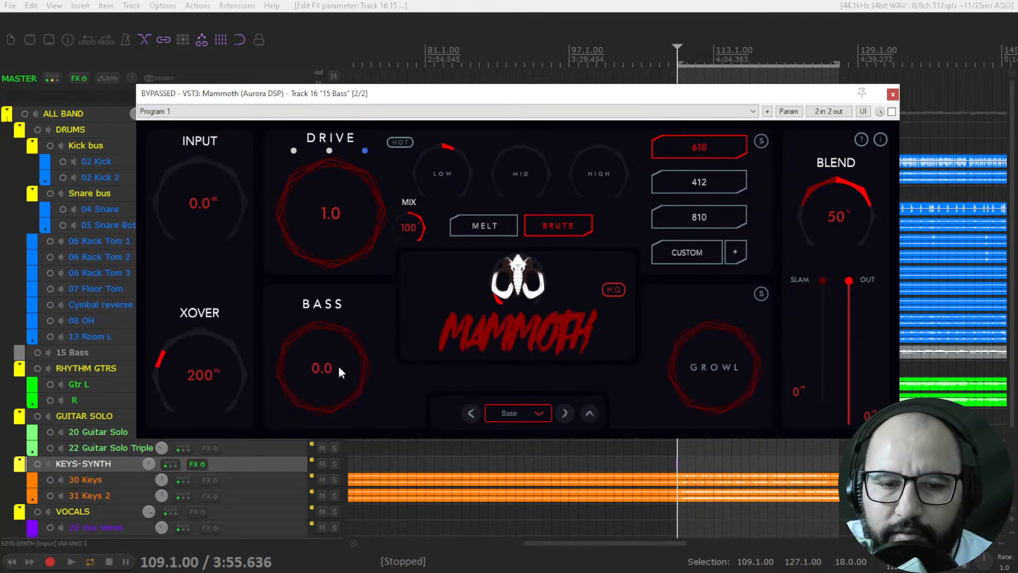
pyautogui.moveTo(299, 387); pyautogui.dragTo(337, 396)
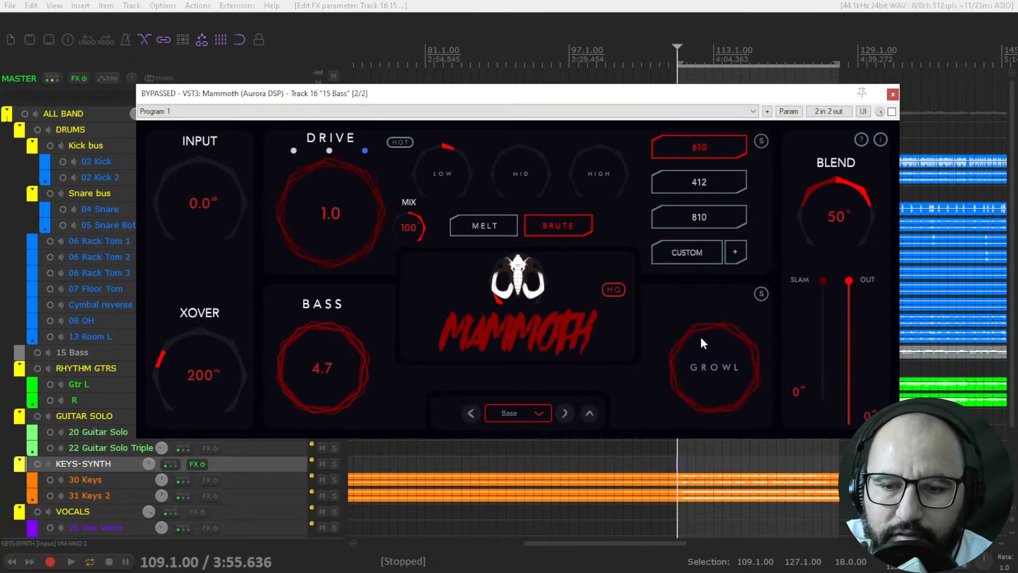
# Step: Adjust the Growl knob and toggle the Growl section's solo on and off
pyautogui.moveTo(689, 363); pyautogui.dragTo(690, 387)
pyautogui.click(763, 294)
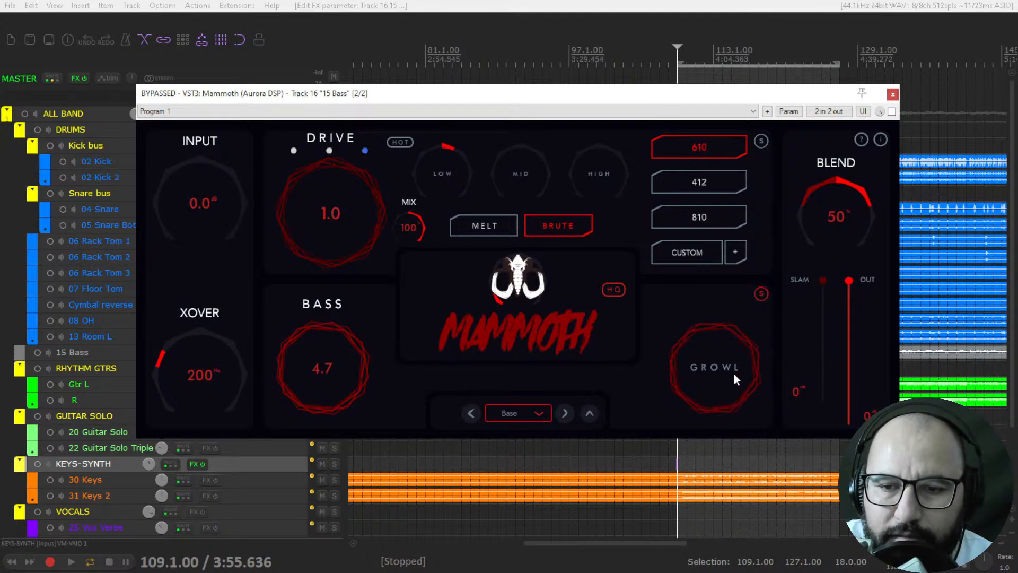
pyautogui.click(763, 295)
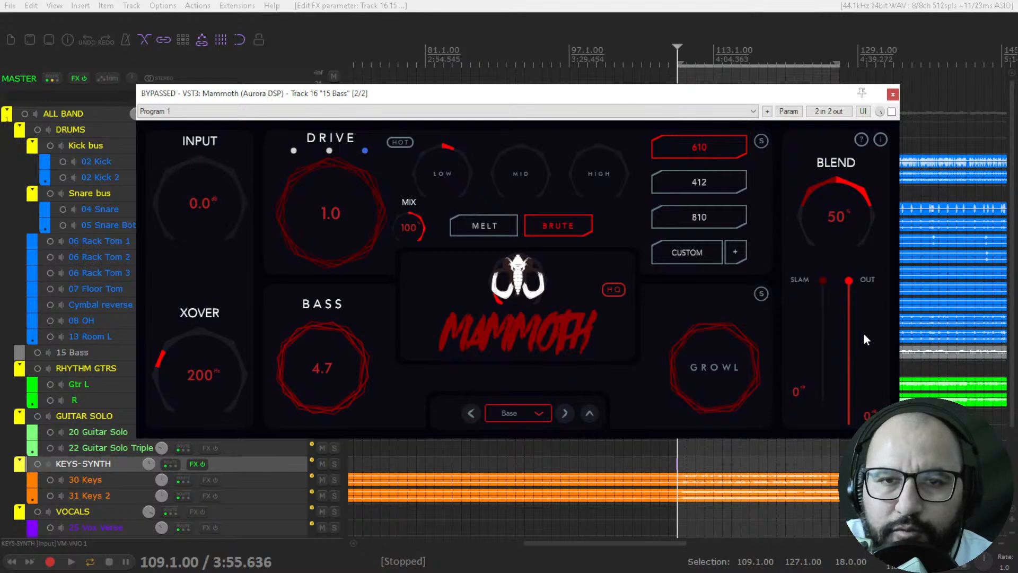
# Step: Try the Blend knob across its range, return it to 50% and set Slam to -7 dB
pyautogui.moveTo(823, 181); pyautogui.dragTo(809, 273)
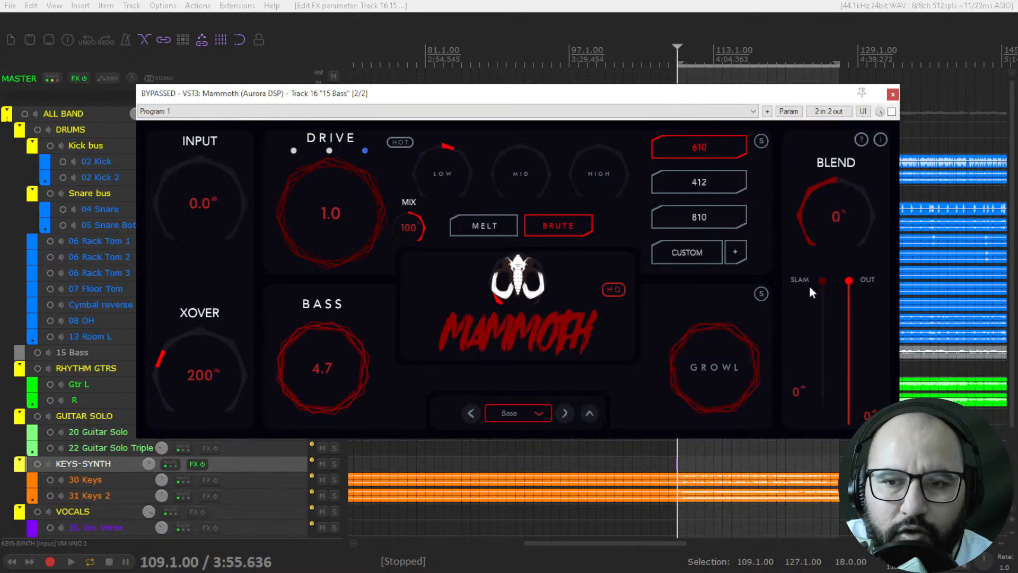
pyautogui.moveTo(829, 231); pyautogui.dragTo(856, 85)
pyautogui.moveTo(838, 184); pyautogui.dragTo(827, 263)
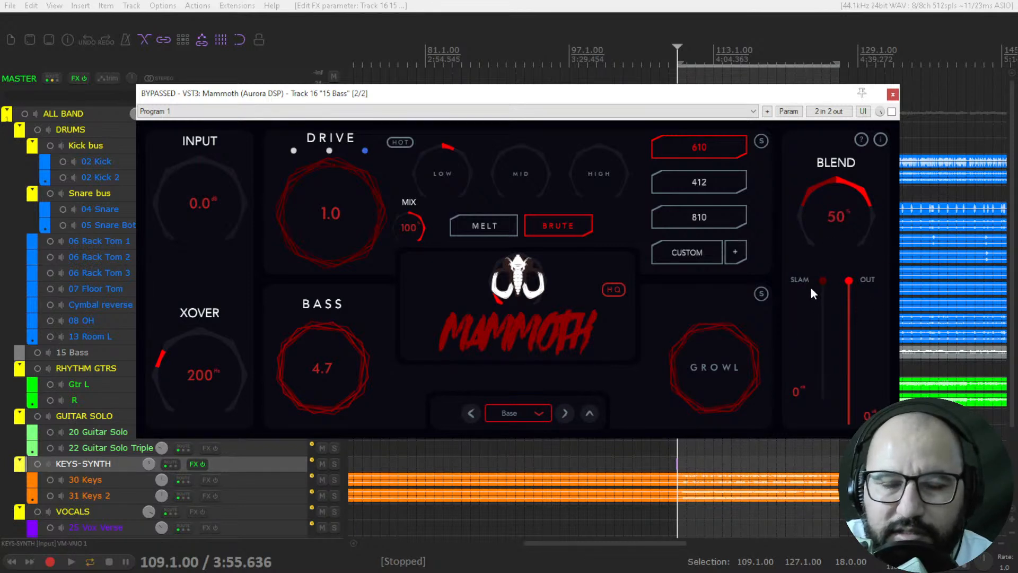
pyautogui.moveTo(821, 282); pyautogui.dragTo(809, 341)
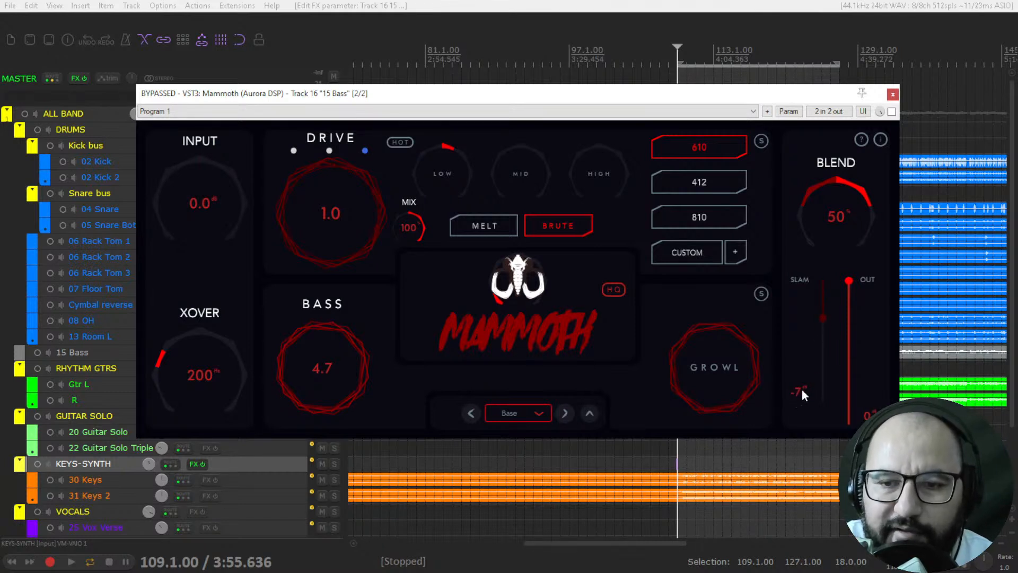
# Step: Try the Slam fader between -5 and -4 dB and bring it back to 0 dB
pyautogui.moveTo(823, 317)
pyautogui.mouseDown()
pyautogui.moveTo(825, 284)
pyautogui.moveTo(827, 309)
pyautogui.mouseUp()
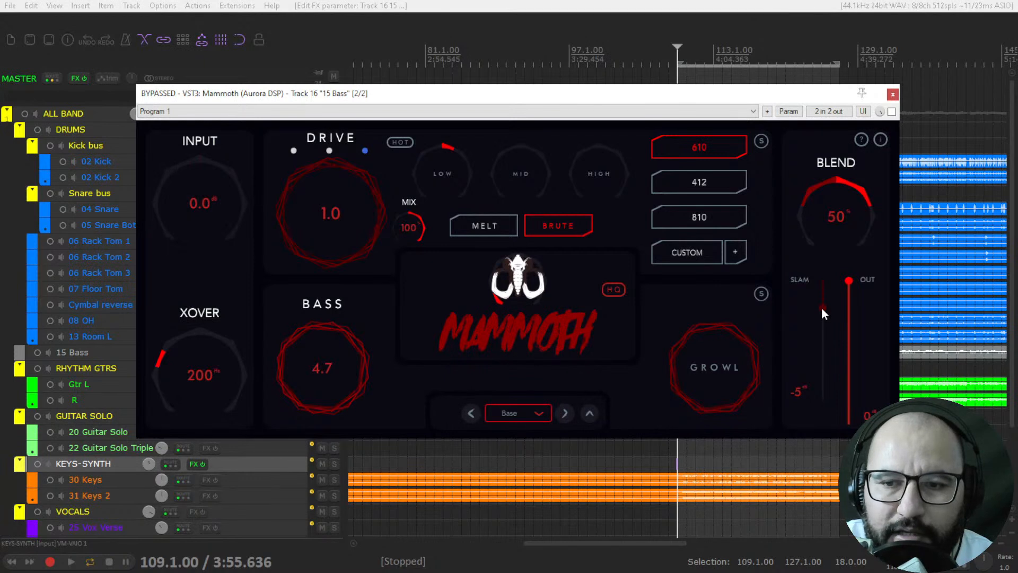
pyautogui.moveTo(822, 308); pyautogui.dragTo(823, 305)
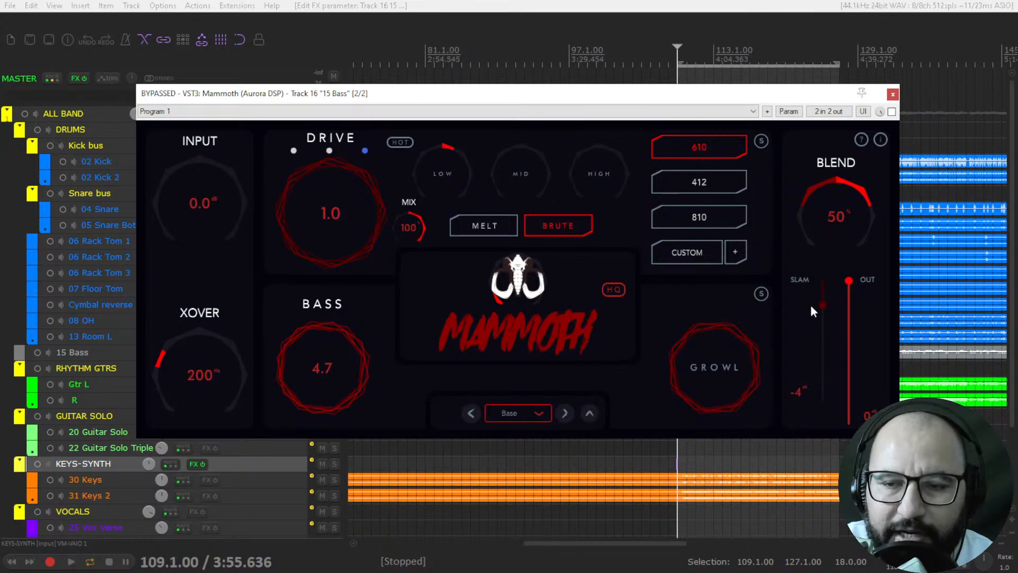
pyautogui.moveTo(826, 303); pyautogui.dragTo(826, 306)
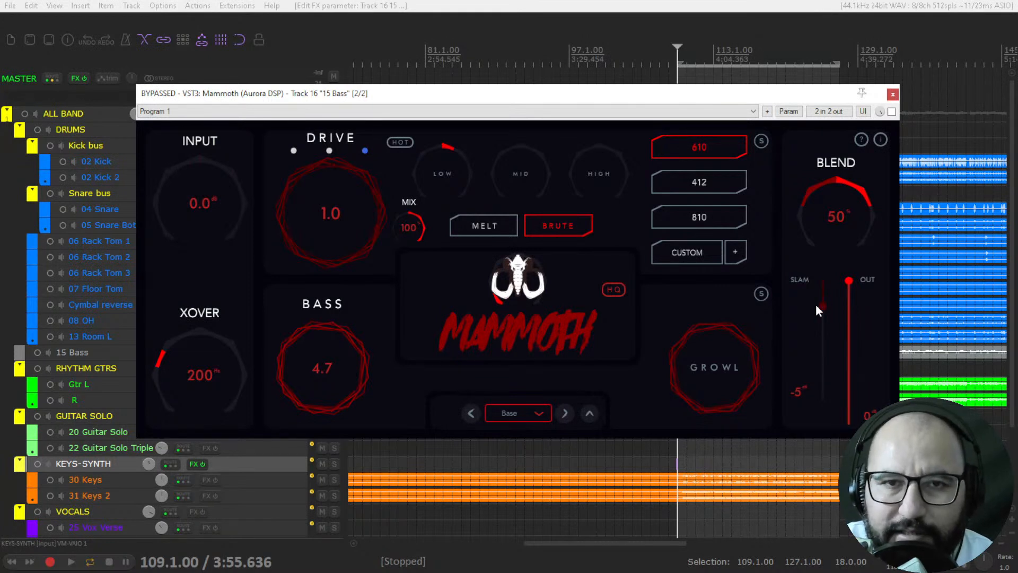
pyautogui.moveTo(826, 305); pyautogui.dragTo(862, 270)
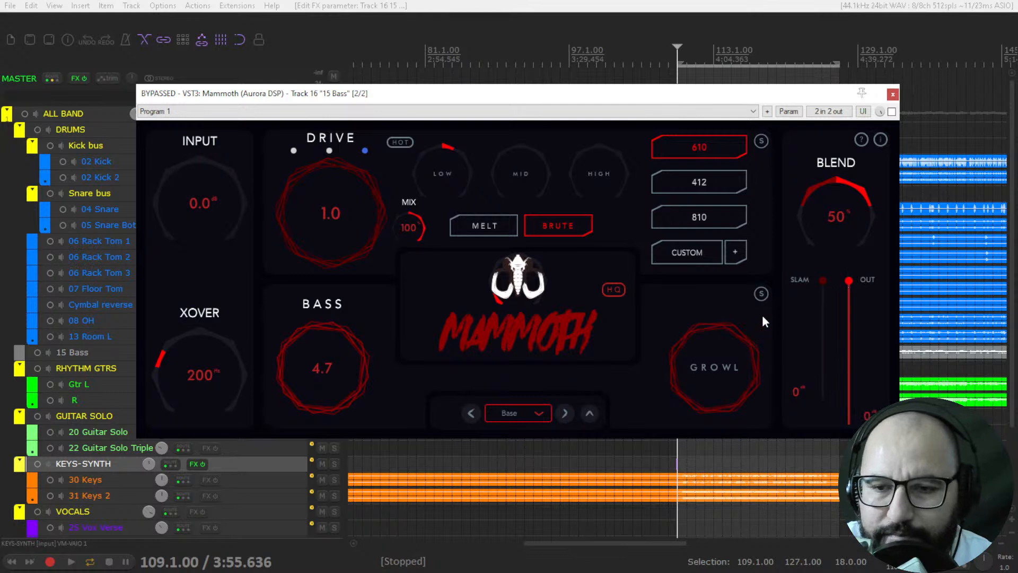
# Step: Browse Mammoth's factory presets and load the Aurora preset Primal
pyautogui.click(511, 419)
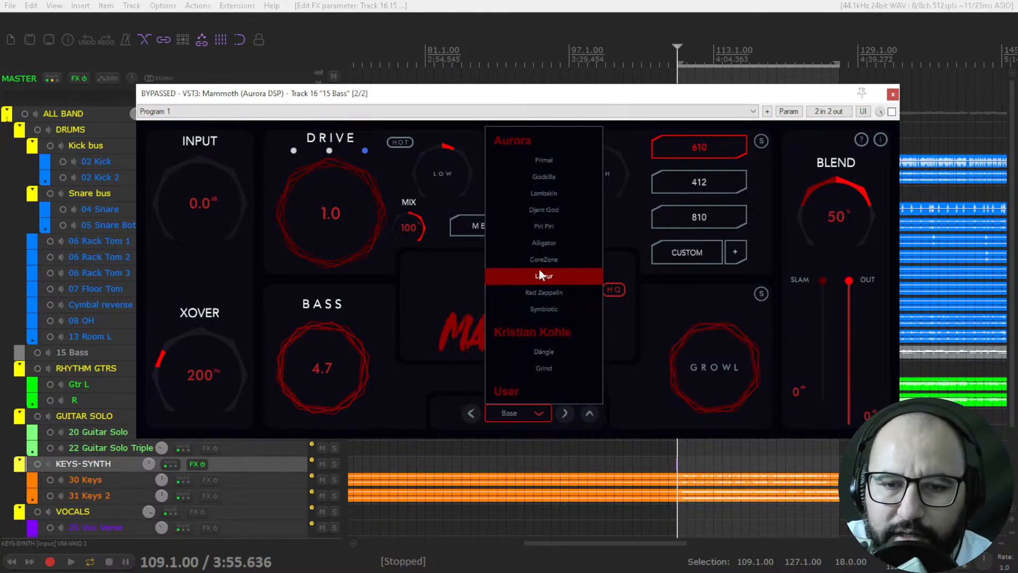
pyautogui.click(542, 161)
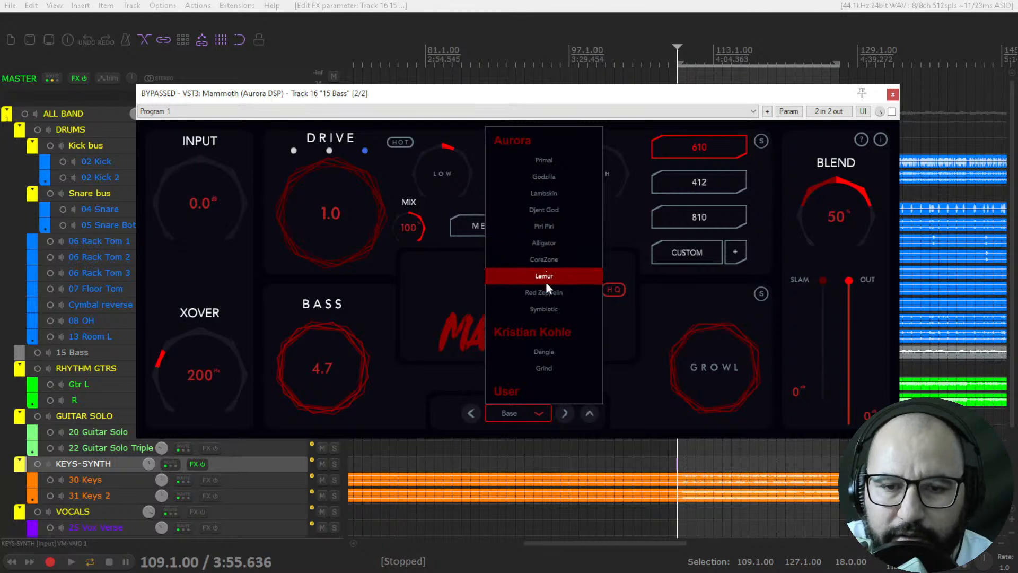
pyautogui.click(637, 326)
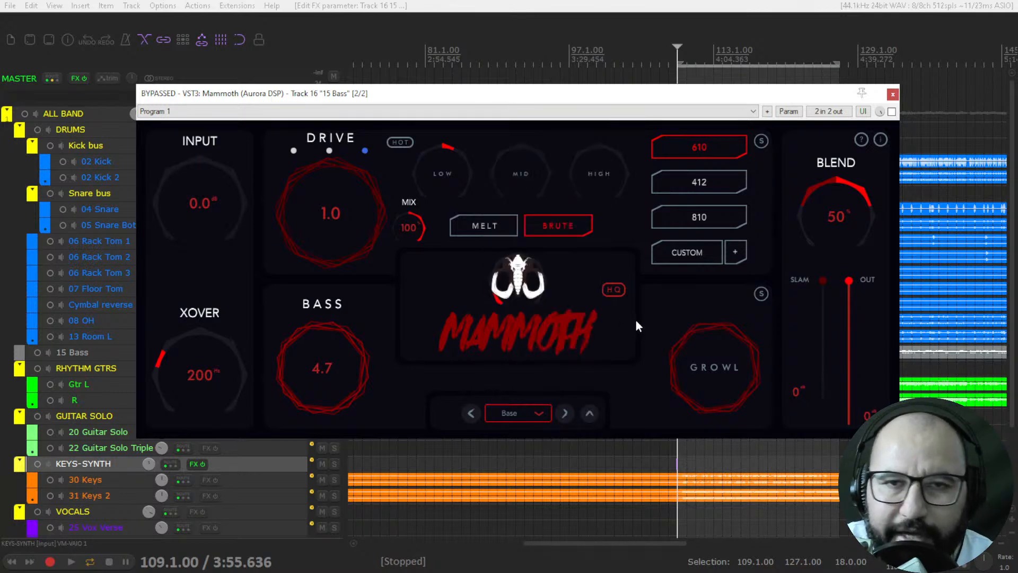
pyautogui.click(516, 417)
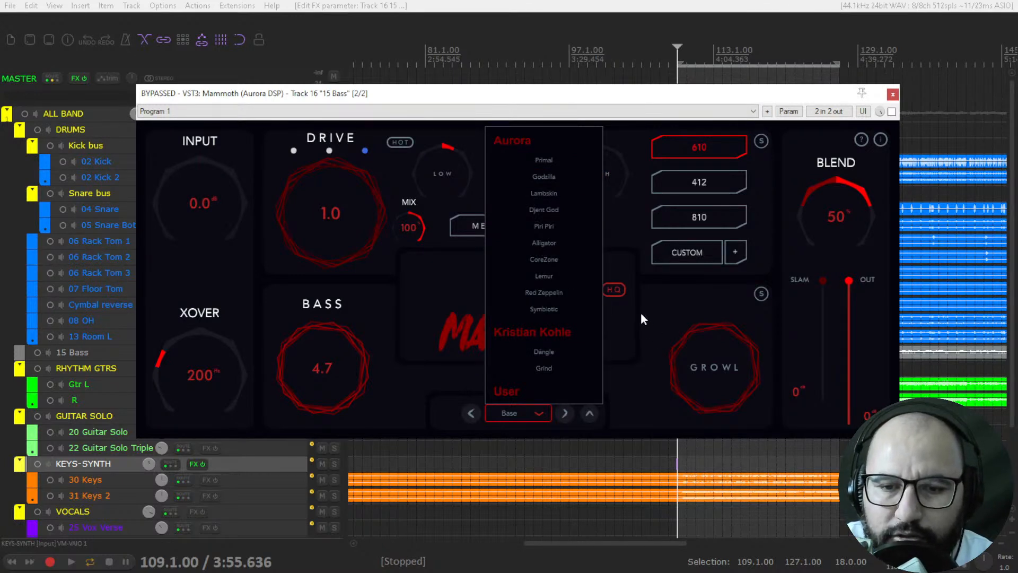
pyautogui.click(548, 160)
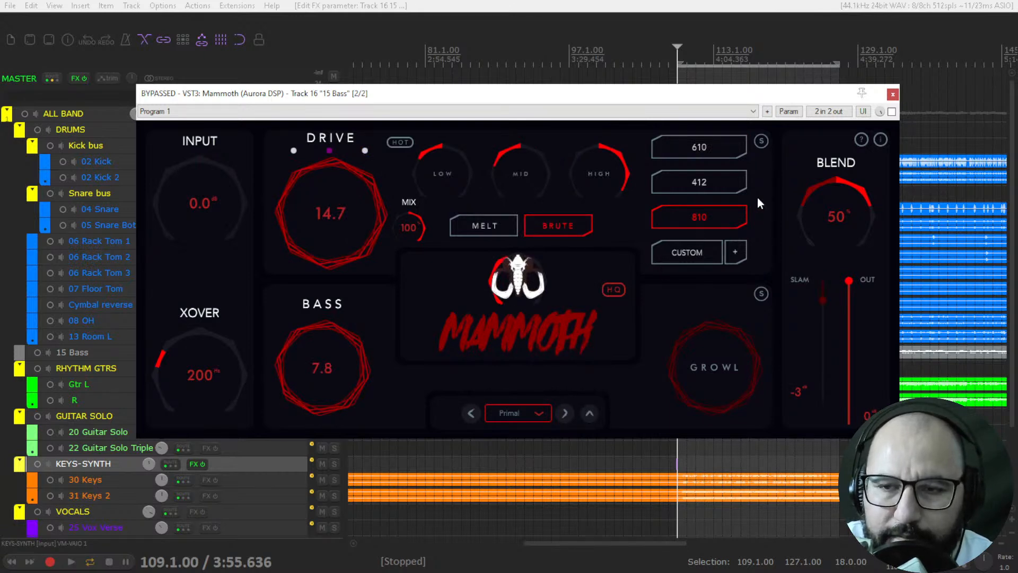
# Step: Start playback of the selected passage, take Mammoth out of bypass and set Slam to -4 dB
pyautogui.press('space')
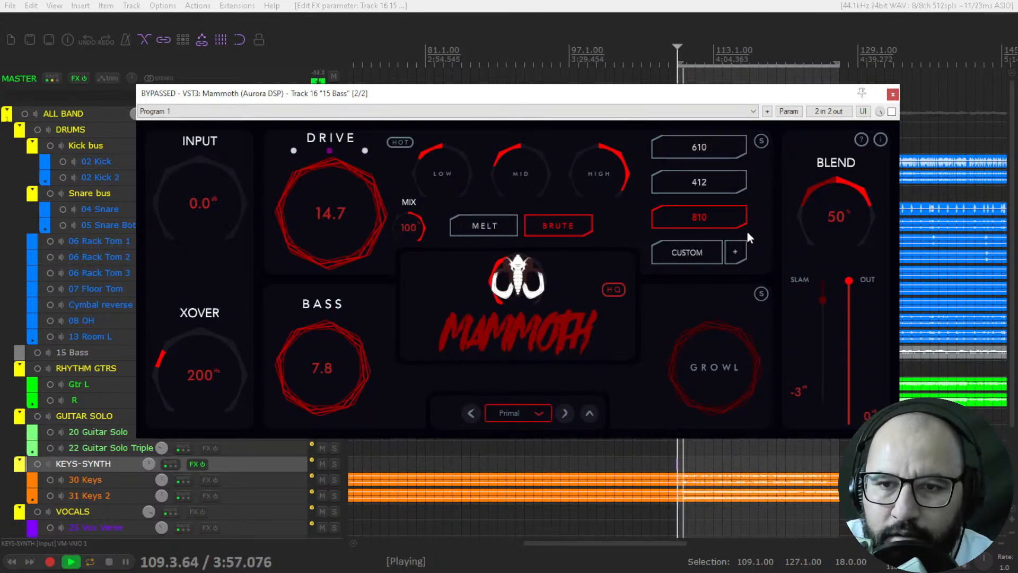
pyautogui.click(892, 112)
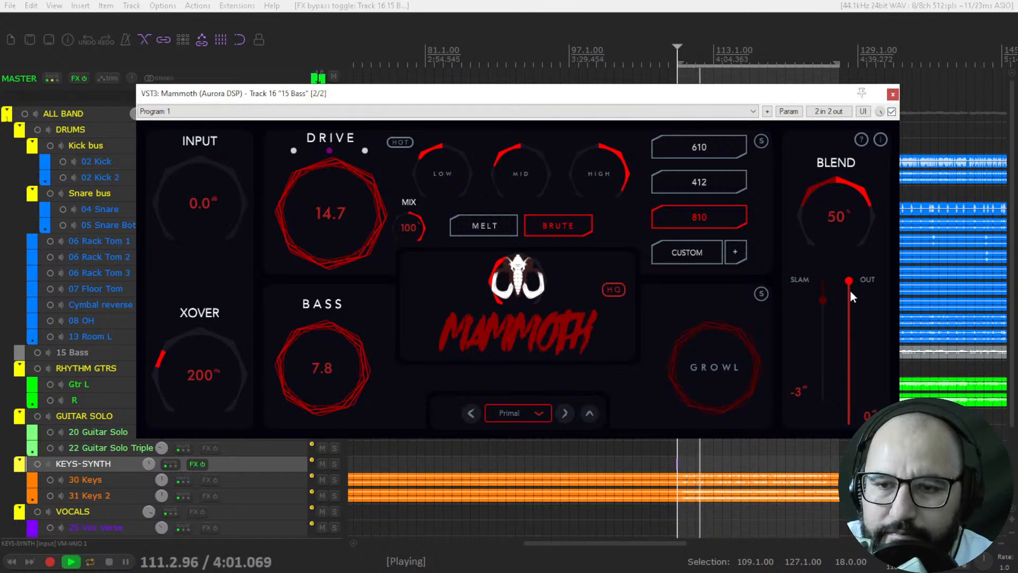
pyautogui.moveTo(825, 300); pyautogui.dragTo(824, 304)
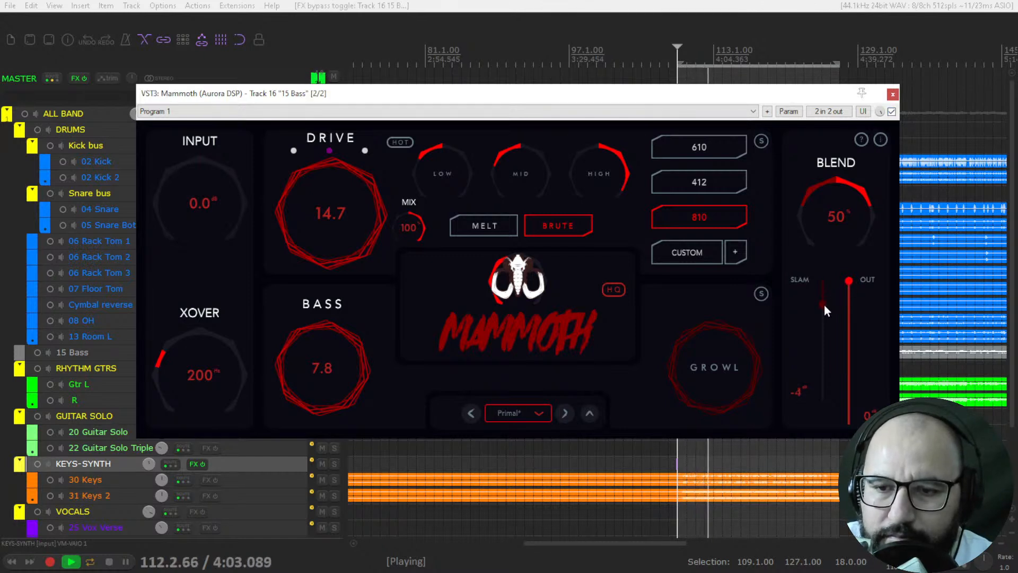
# Step: Compare the Drive section's three colour-coded modes and its Hot switch during playback, settling on the blue mode
pyautogui.click(294, 151)
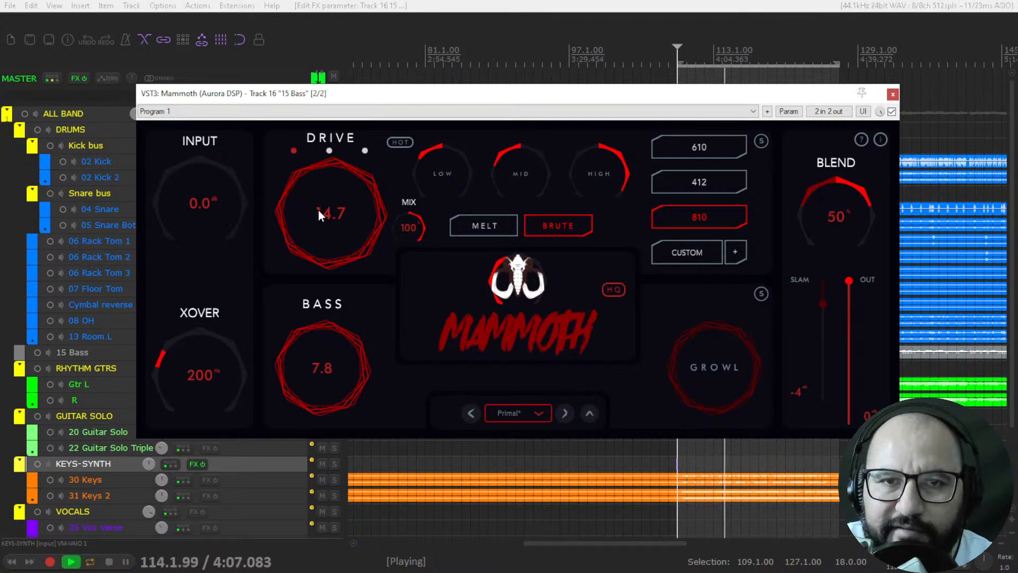
pyautogui.click(365, 152)
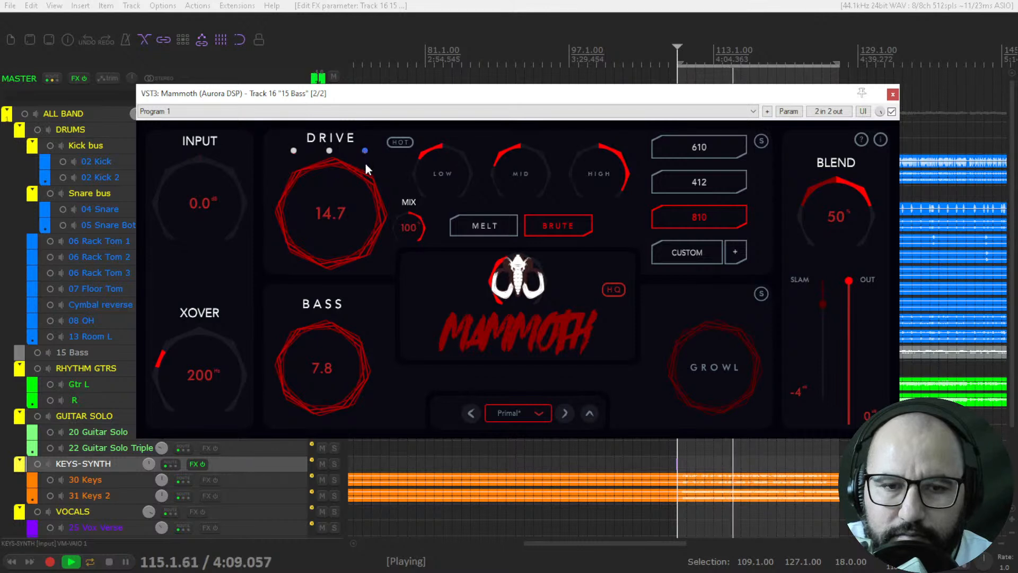
pyautogui.click(398, 143)
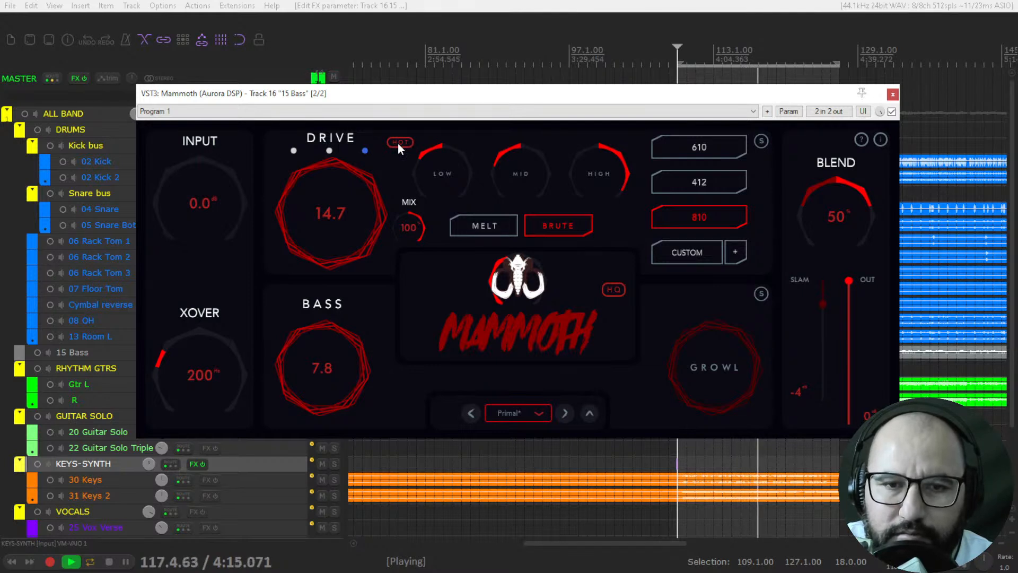
pyautogui.click(328, 151)
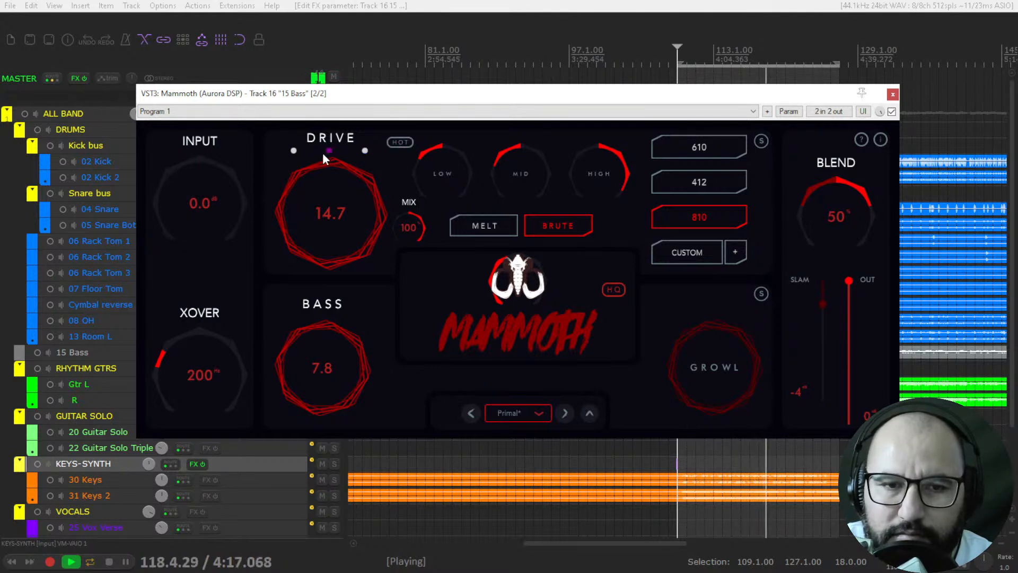
pyautogui.click(364, 151)
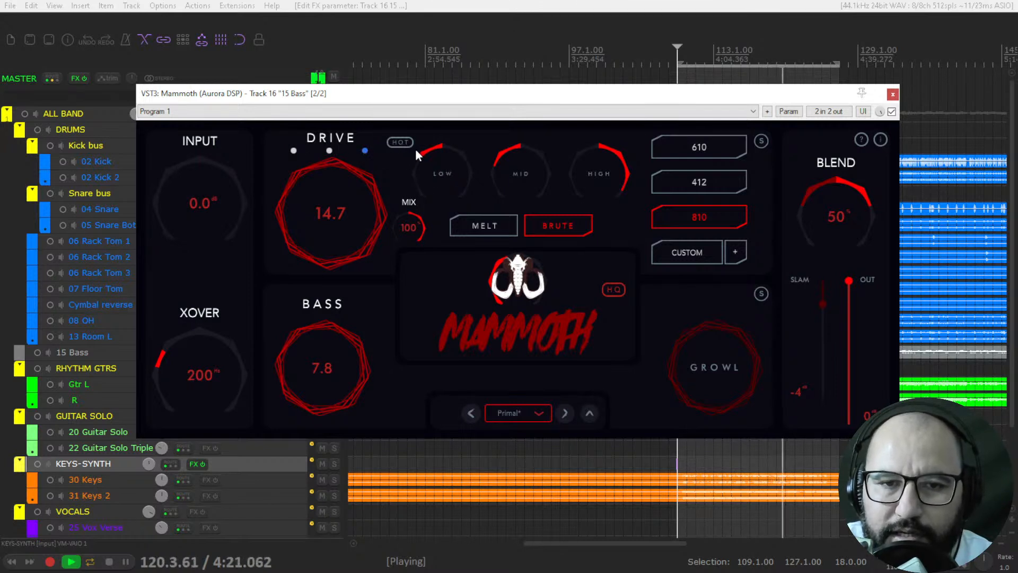
pyautogui.click(403, 142)
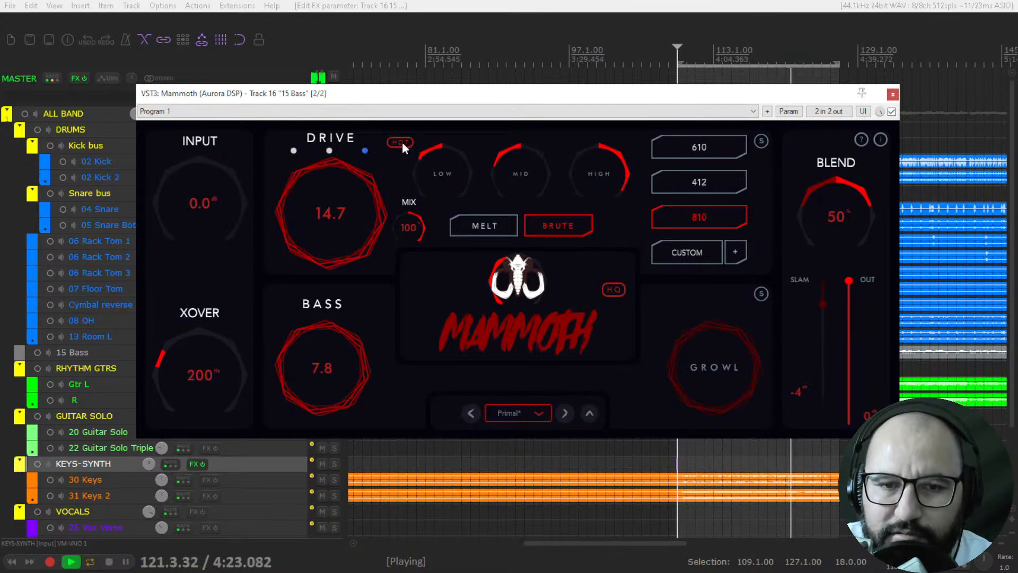
# Step: Lower the High EQ knob slightly and compare the Brute and Melt switches, leaving Brute enabled
pyautogui.moveTo(612, 153); pyautogui.dragTo(609, 176)
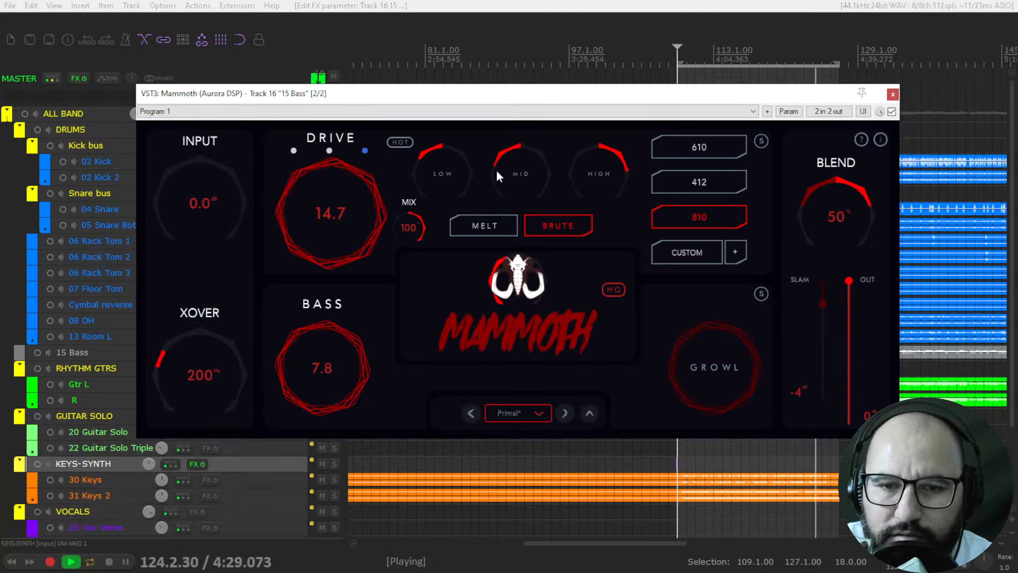
pyautogui.click(547, 223)
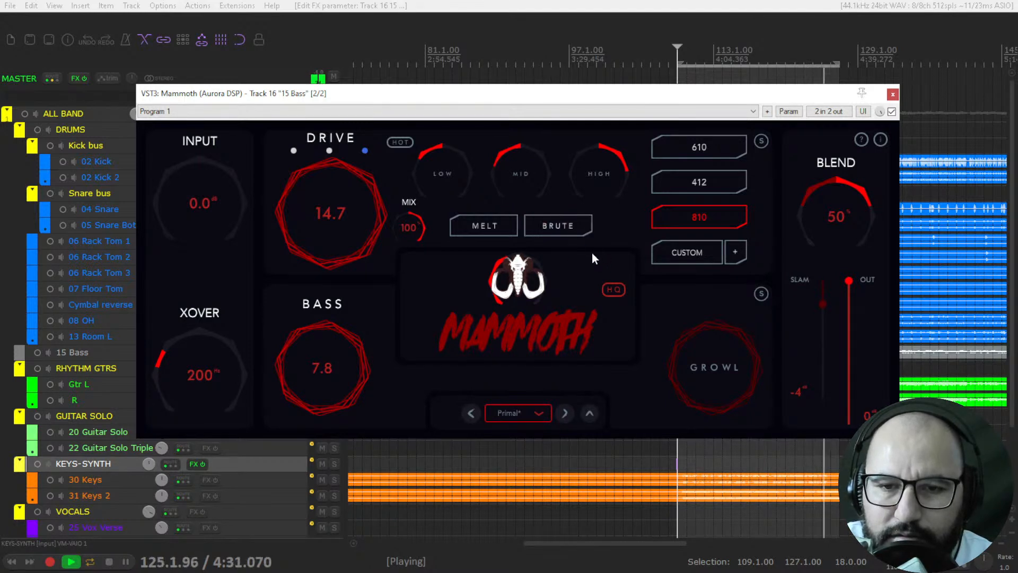
pyautogui.click(555, 224)
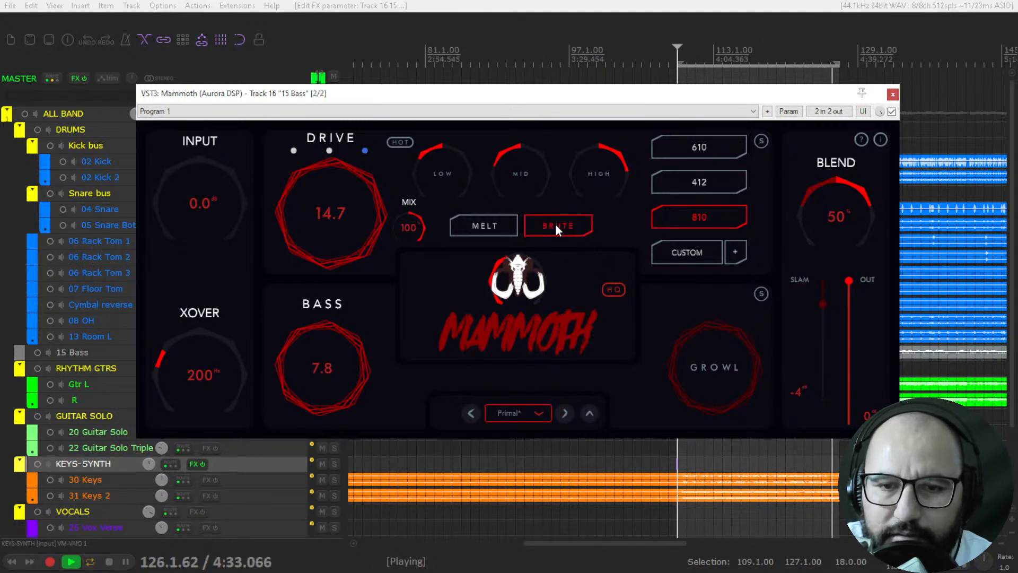
pyautogui.click(556, 224)
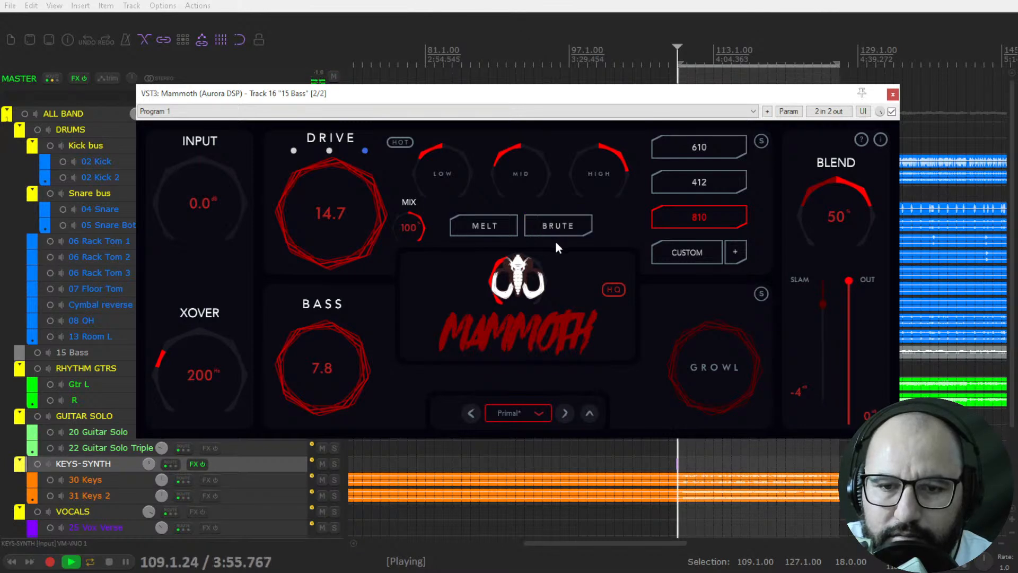
pyautogui.click(481, 224)
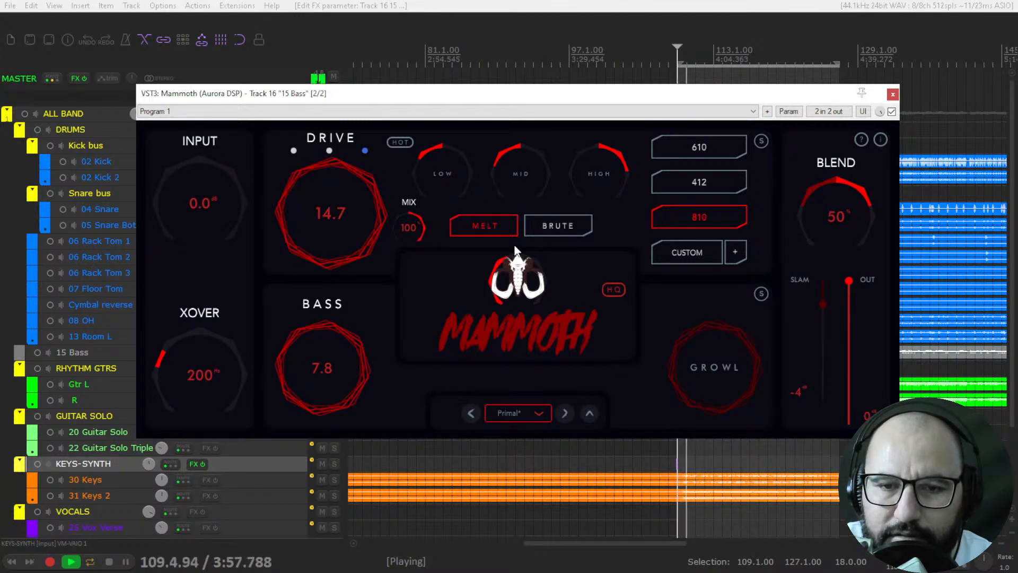
pyautogui.click(493, 228)
pyautogui.click(492, 228)
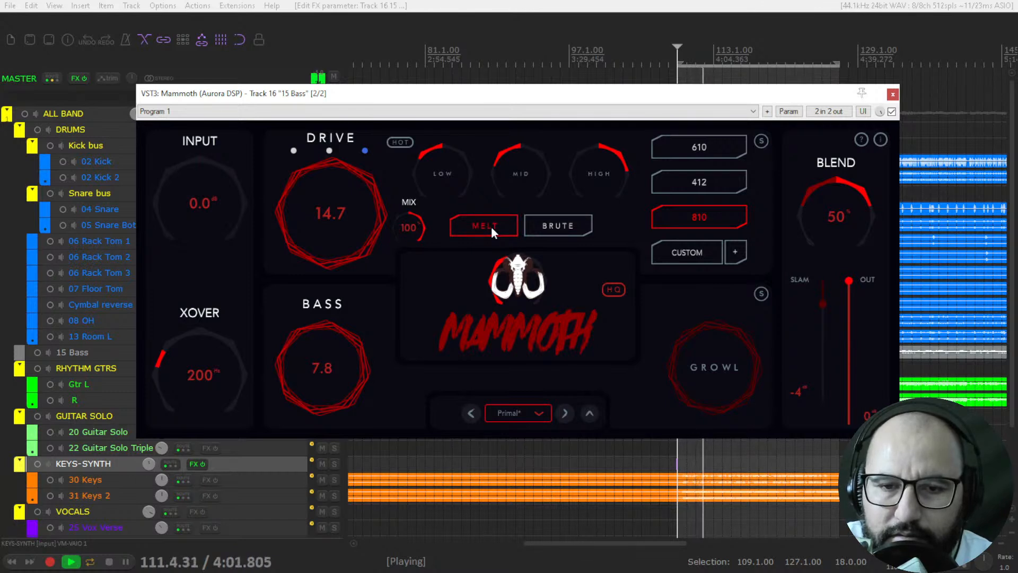
pyautogui.click(491, 227)
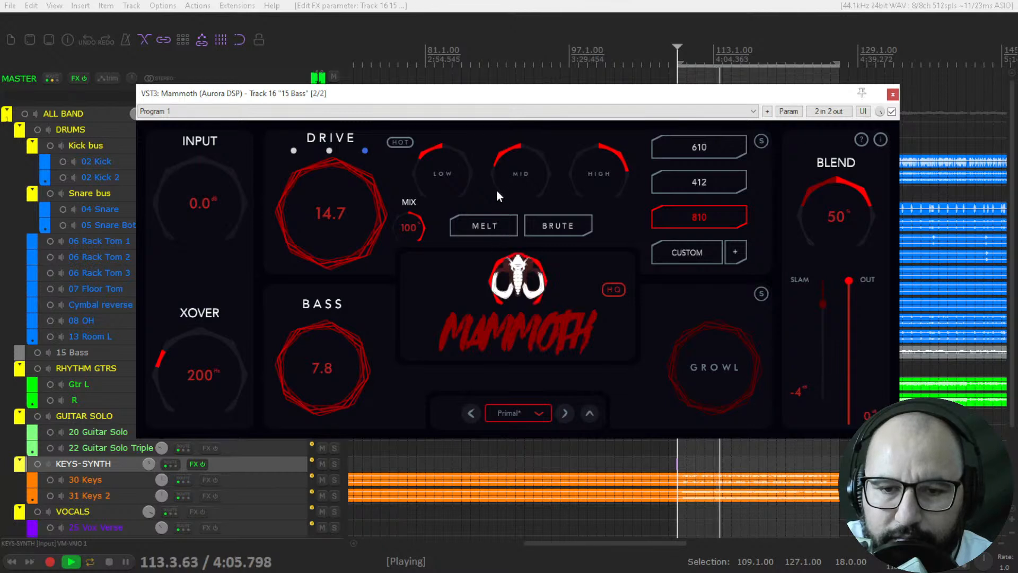
pyautogui.click(554, 234)
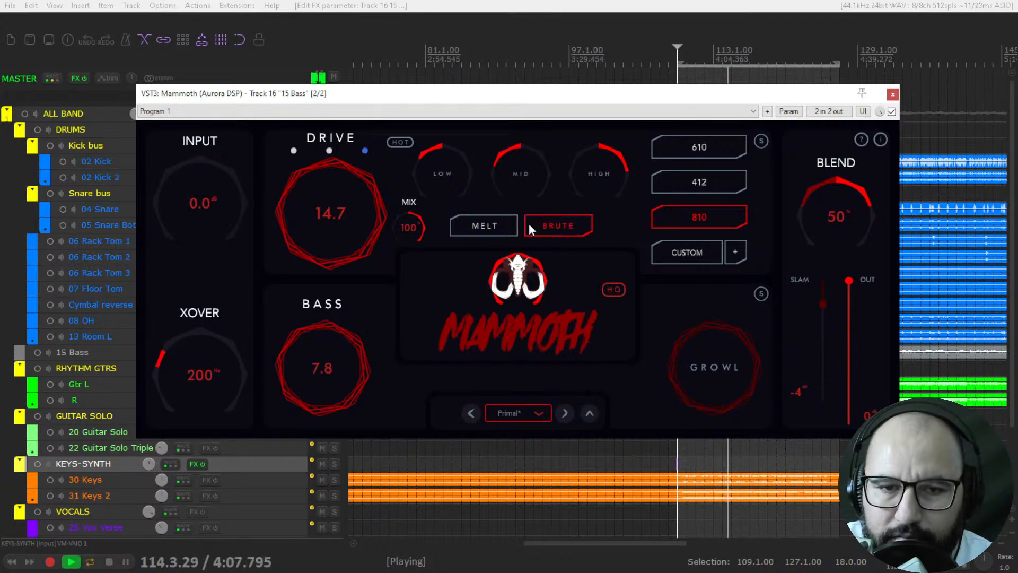
# Step: Set the Out fader to about -5 dB and compare the Hot and Brute switches, leaving only Brute on
pyautogui.click(400, 142)
pyautogui.moveTo(850, 278); pyautogui.dragTo(852, 297)
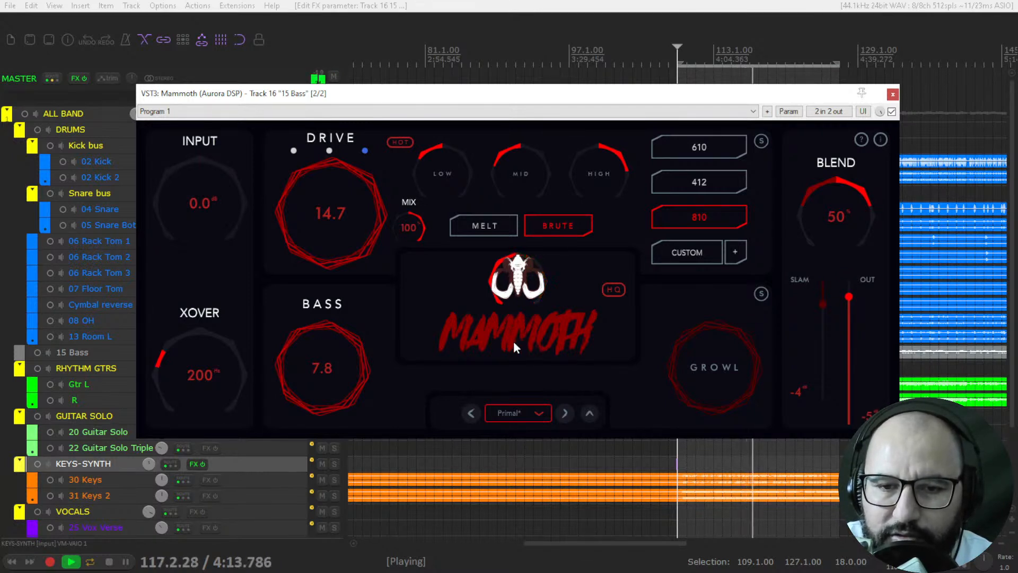
pyautogui.click(555, 226)
pyautogui.click(401, 143)
pyautogui.click(552, 222)
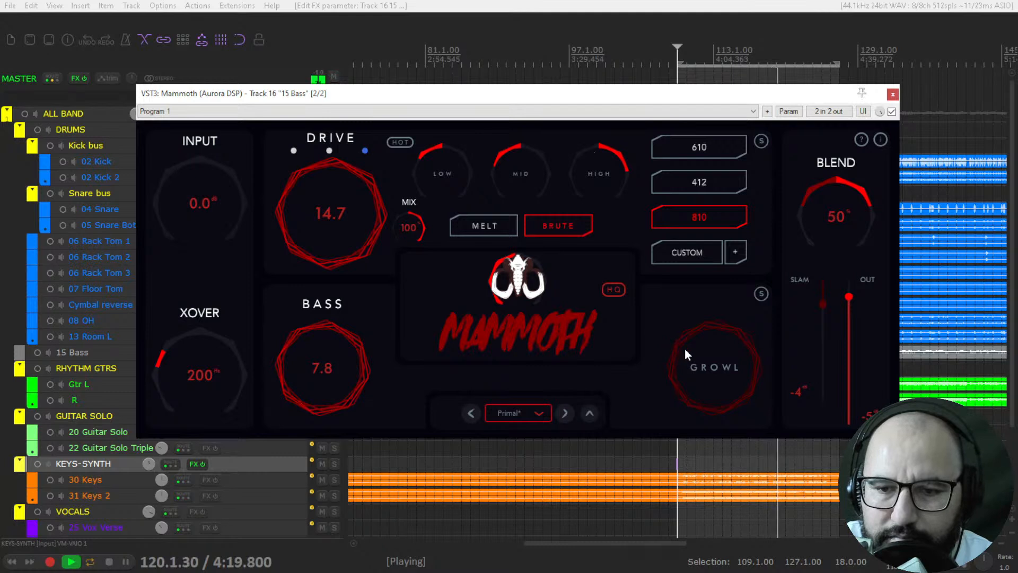
# Step: Raise the Bass knob to 10.0 and audition the Growl section soloed, switching its solo off again
pyautogui.moveTo(342, 349); pyautogui.dragTo(351, 218)
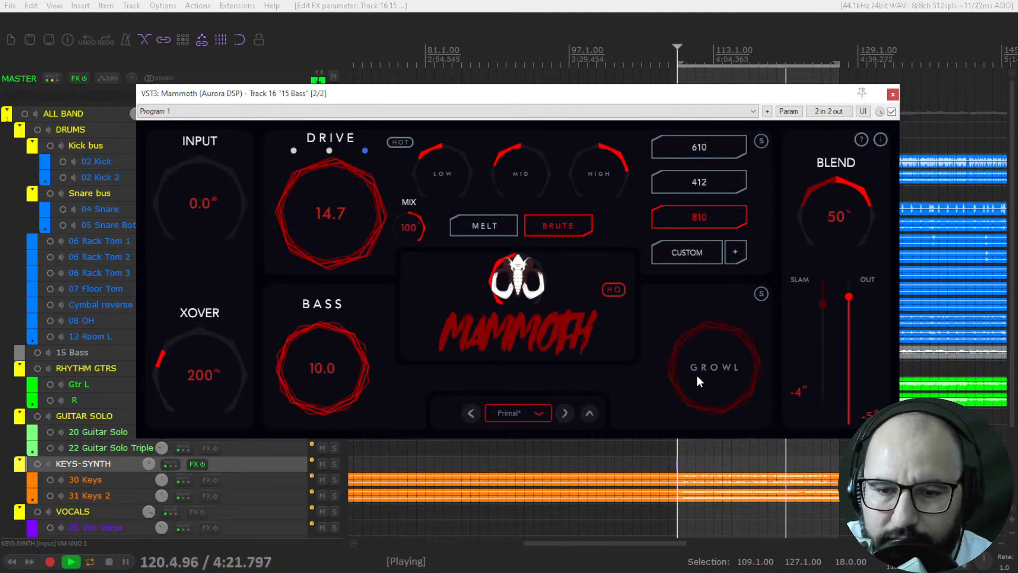
pyautogui.click(761, 293)
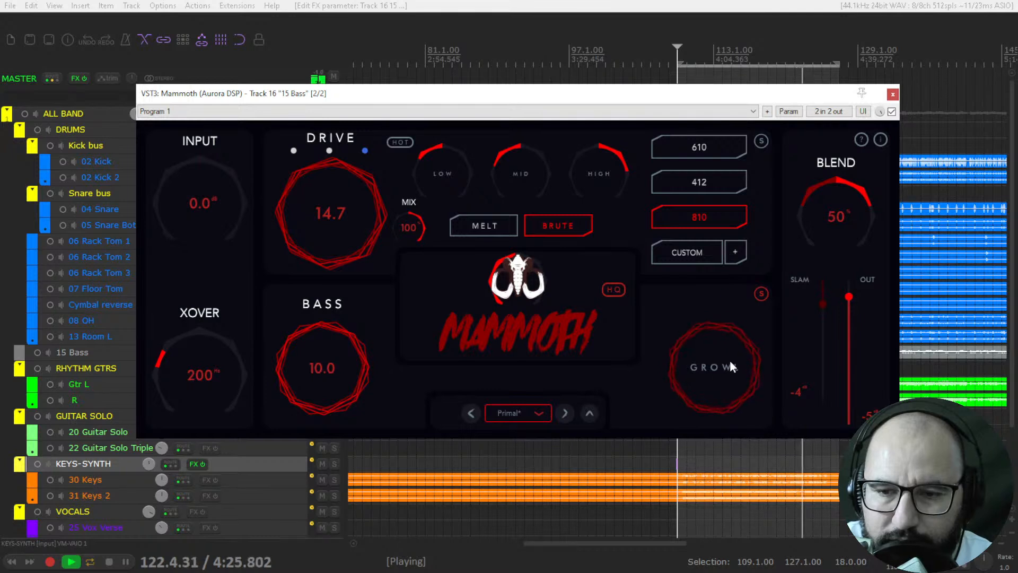
pyautogui.click(763, 293)
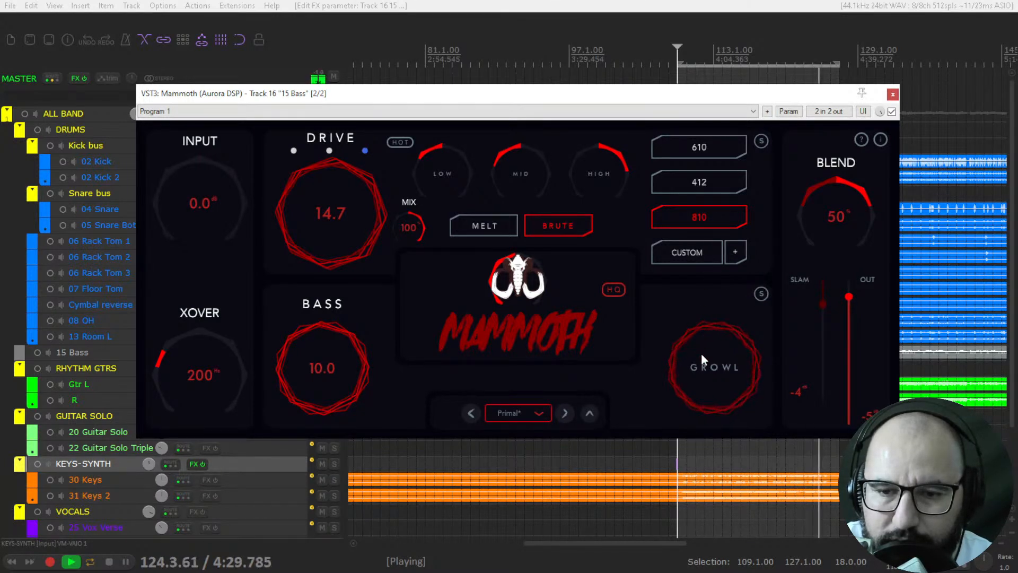
# Step: Compare the 412, 610 and 810 cabinets during playback and leave the 610 cabinet selected
pyautogui.click(716, 183)
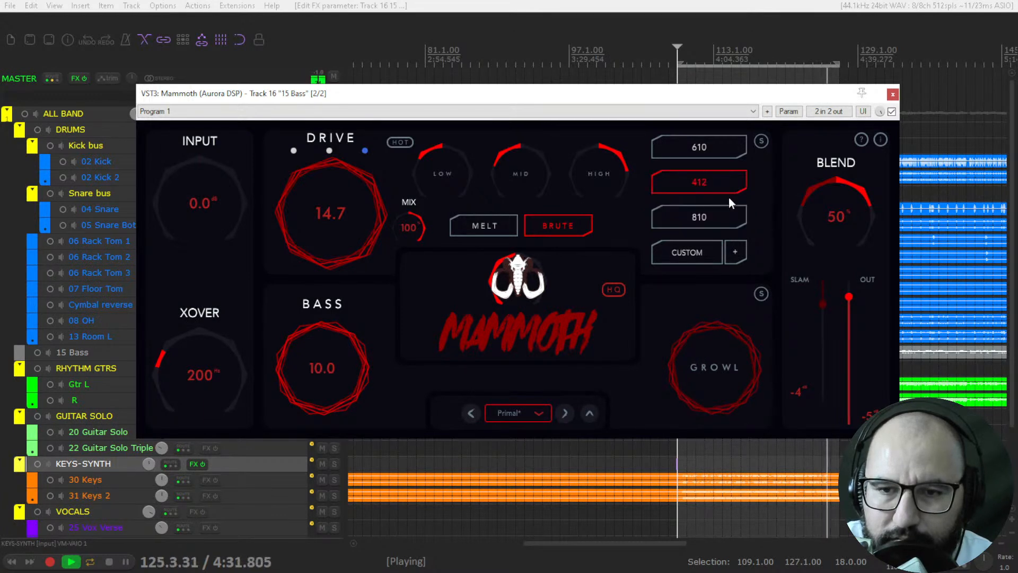
pyautogui.click(705, 151)
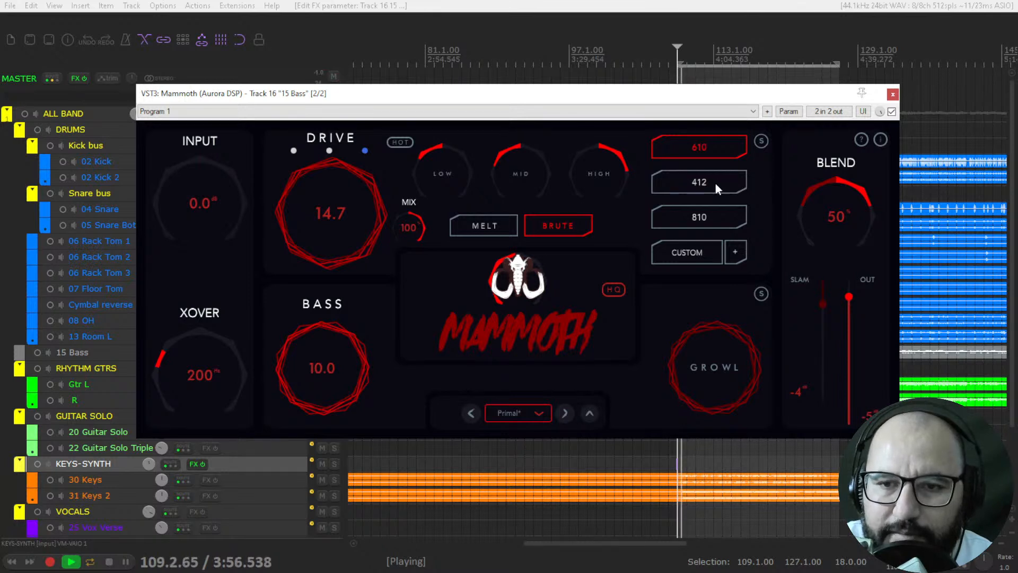
pyautogui.click(712, 184)
pyautogui.click(707, 218)
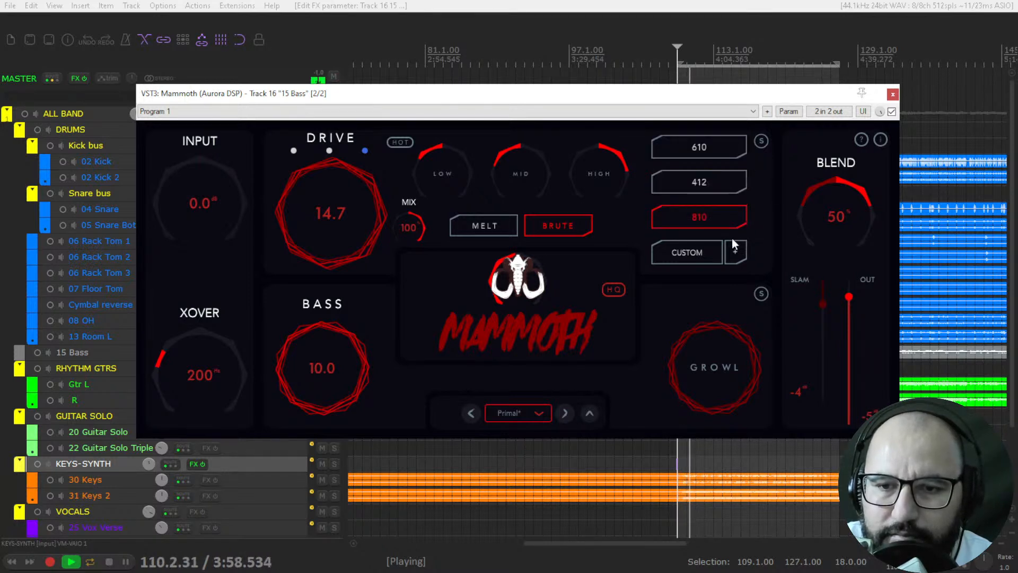
pyautogui.click(710, 184)
pyautogui.click(702, 152)
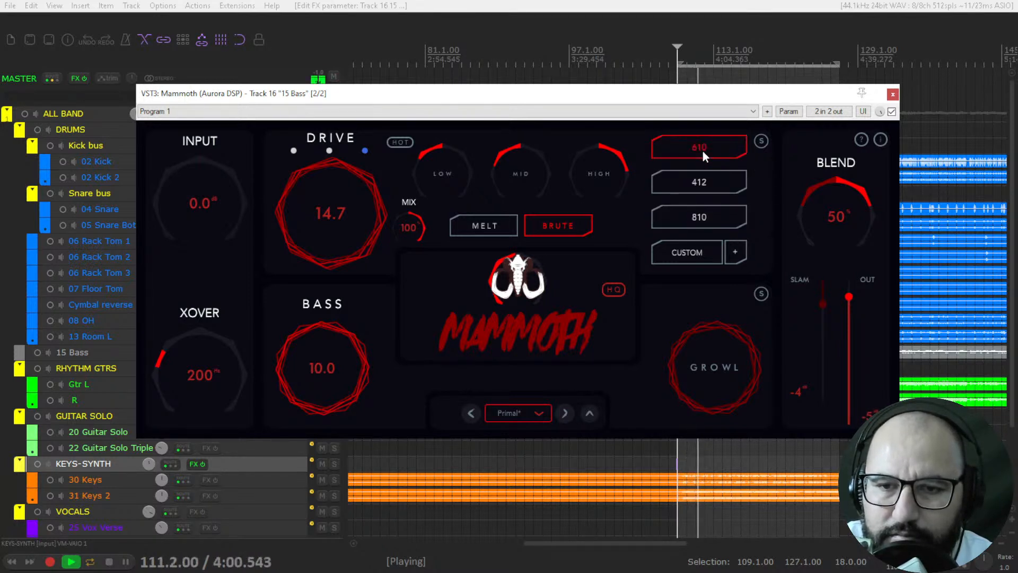
# Step: Audition the 412 and 810 cabinets, leaving 810 selected, and sweep the Blend knob, returning it to 50%
pyautogui.click(706, 183)
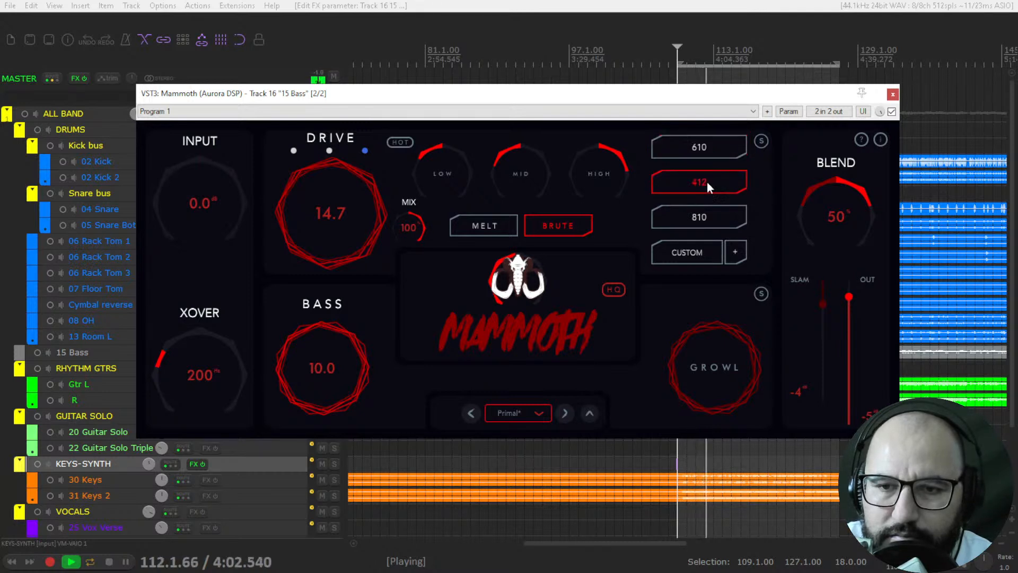
pyautogui.click(708, 211)
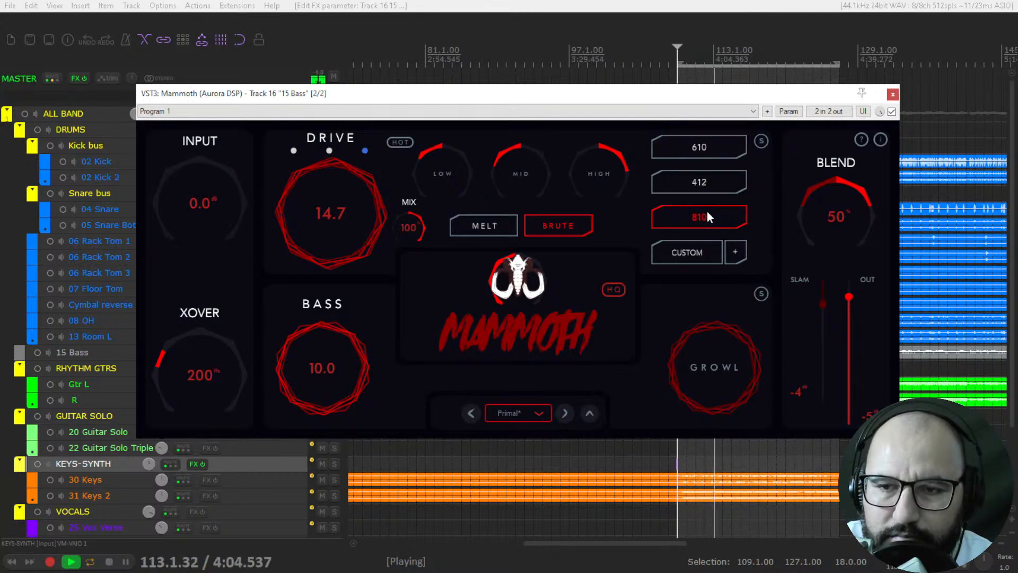
pyautogui.moveTo(812, 189); pyautogui.dragTo(836, 160)
pyautogui.moveTo(835, 179); pyautogui.dragTo(821, 246)
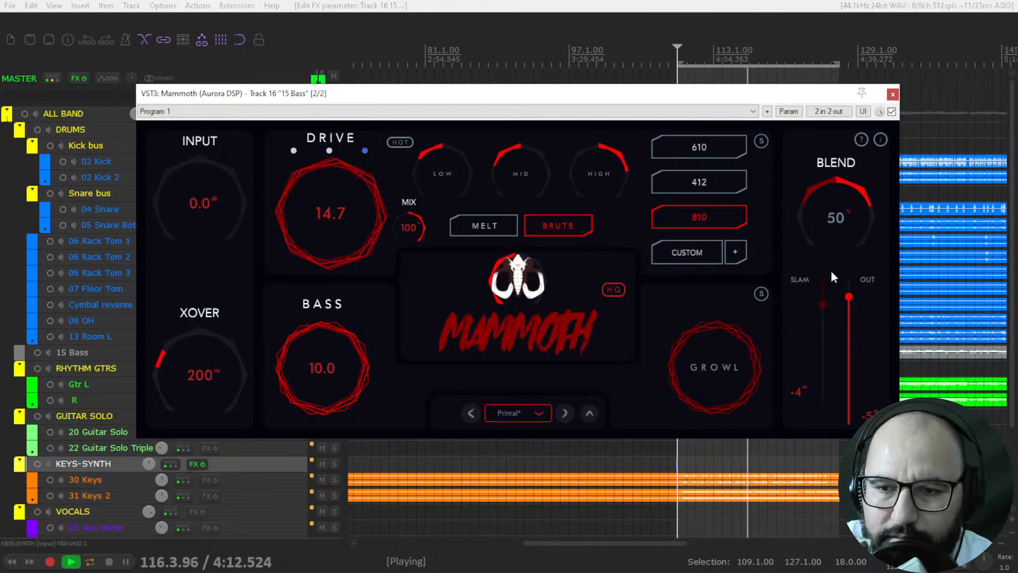
# Step: Set the Slam fader to -12 dB and Out to about -4 dB, and compare the sound with Mammoth bypassed and active
pyautogui.moveTo(829, 299); pyautogui.dragTo(823, 348)
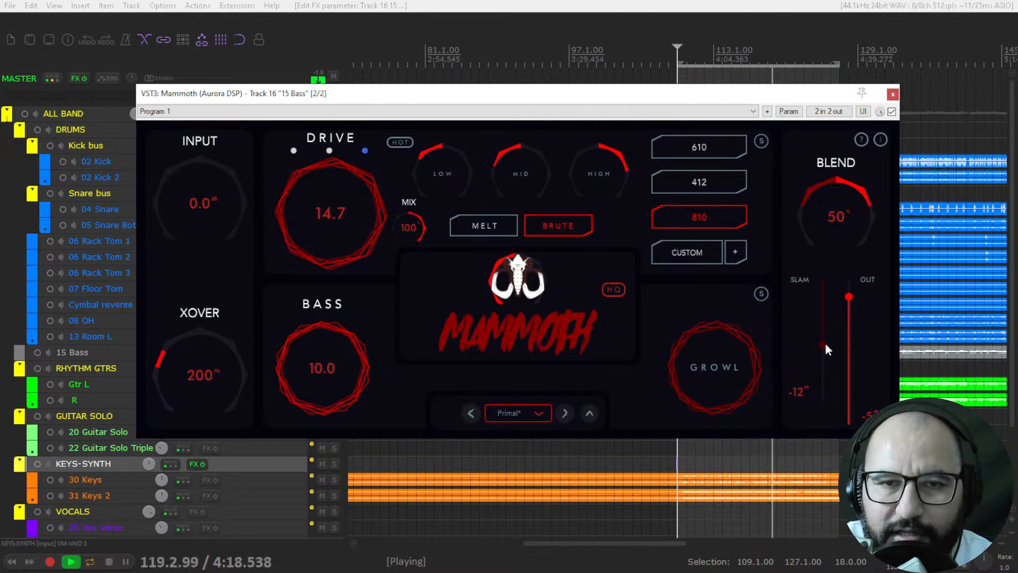
pyautogui.moveTo(847, 295)
pyautogui.mouseDown()
pyautogui.moveTo(851, 282)
pyautogui.moveTo(851, 291)
pyautogui.mouseUp()
pyautogui.click(892, 112)
pyautogui.click(892, 111)
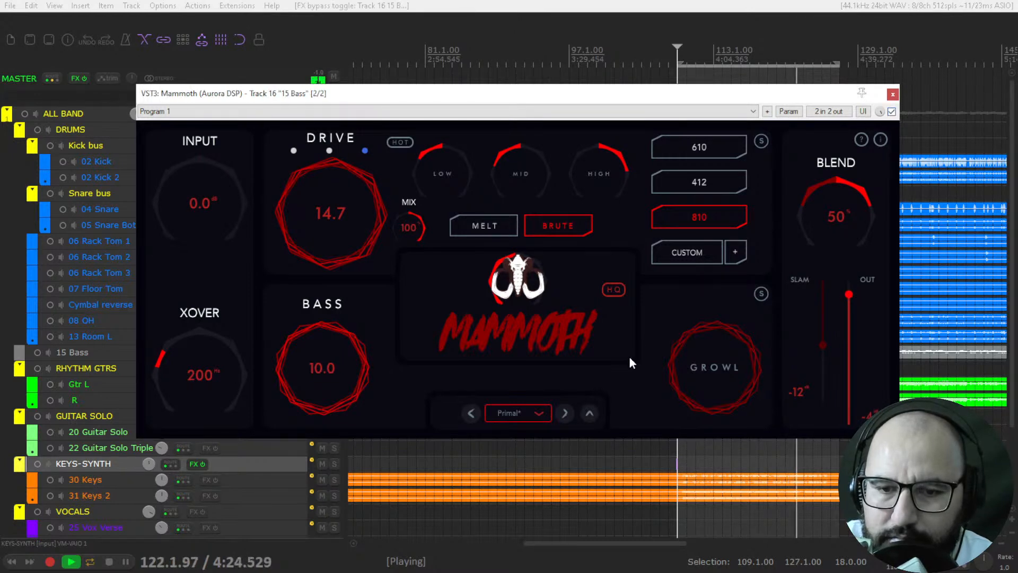
# Step: Audition the Mammoth presets Godzilla, Lambskin, Djent God, Piri Piri, Alligator, Red Zeppelin and Symbiotic during playback
pyautogui.click(566, 413)
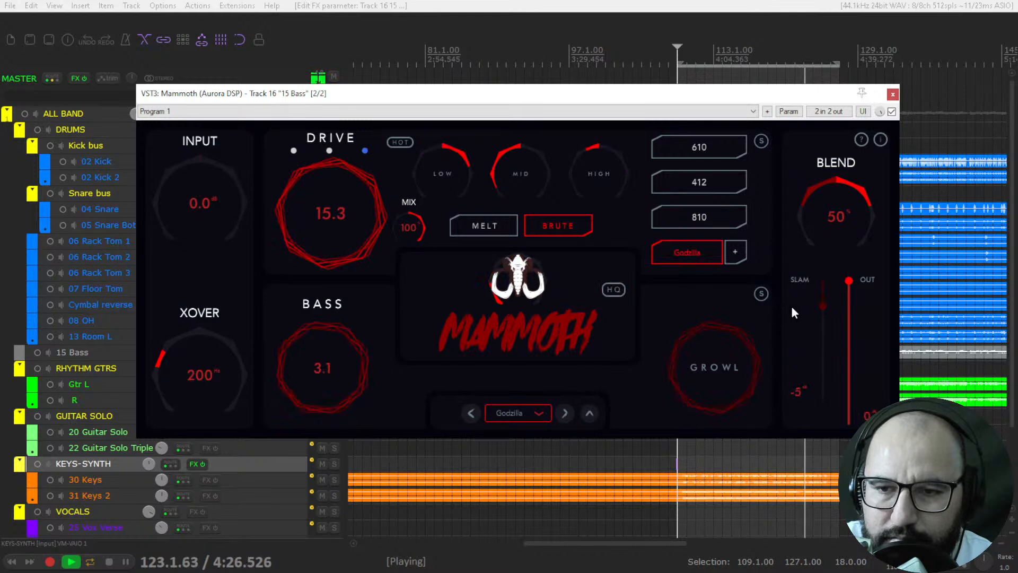
pyautogui.click(566, 413)
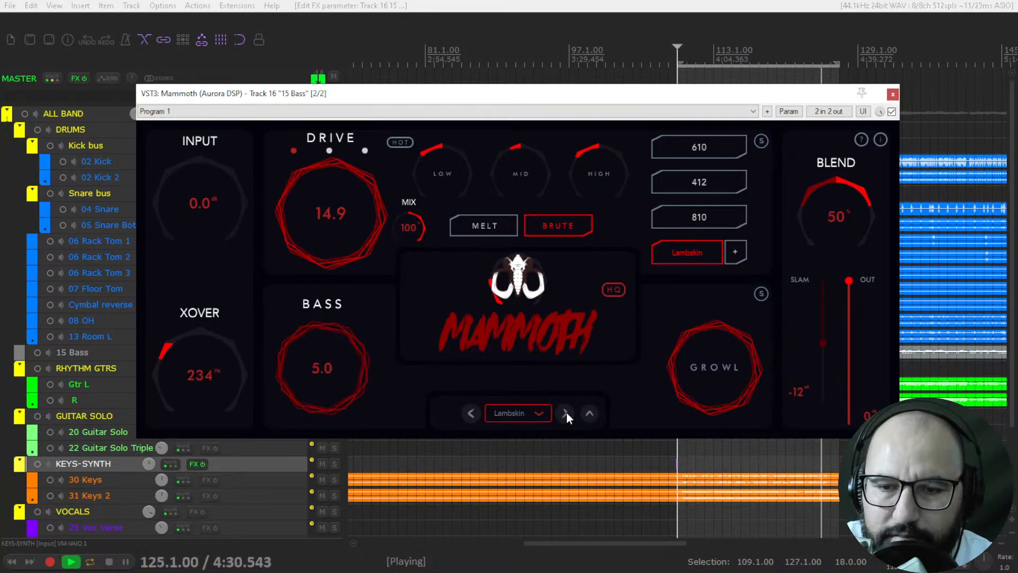
pyautogui.click(566, 413)
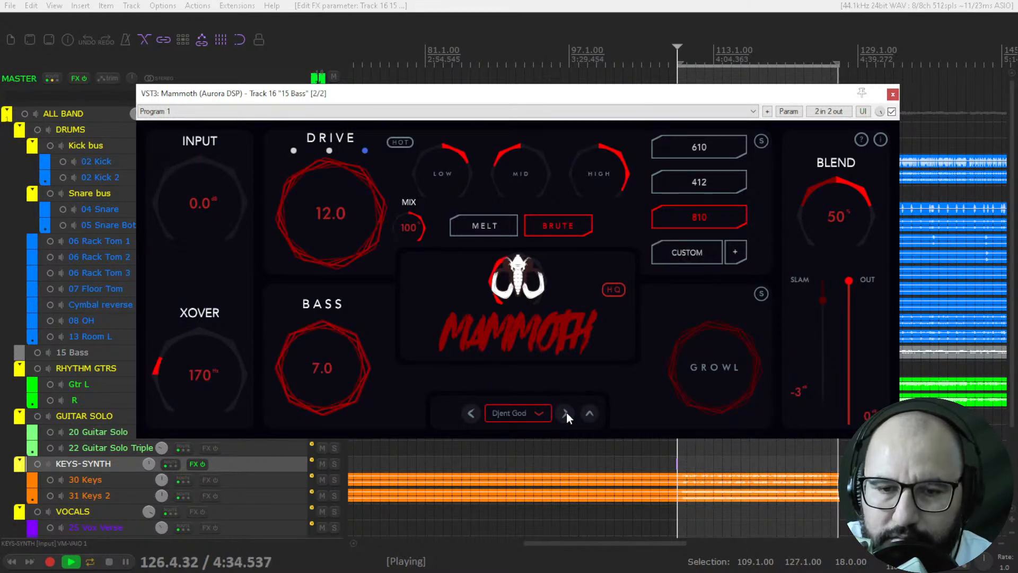
pyautogui.click(567, 413)
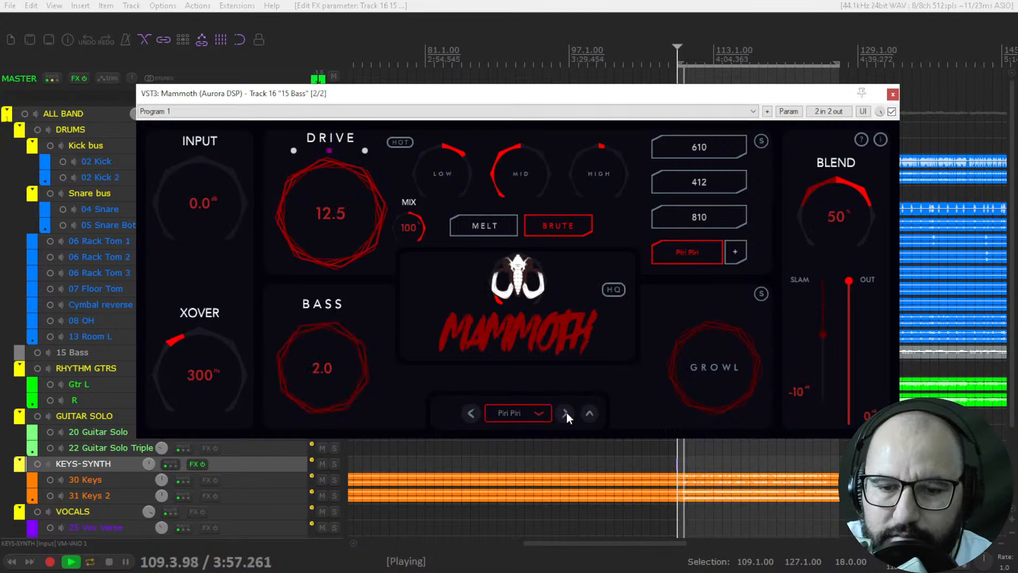
pyautogui.click(566, 413)
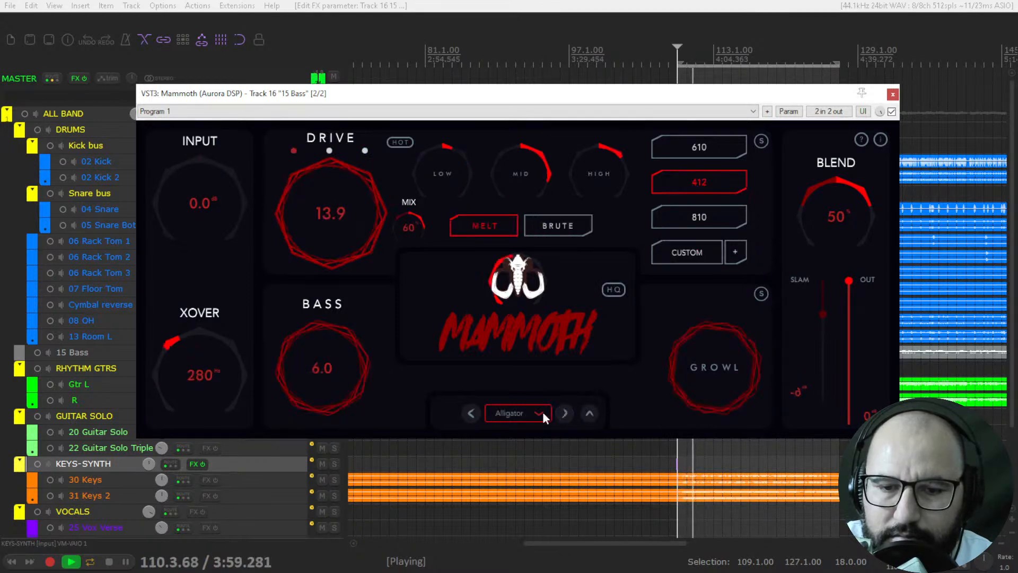
pyautogui.click(545, 413)
pyautogui.click(552, 291)
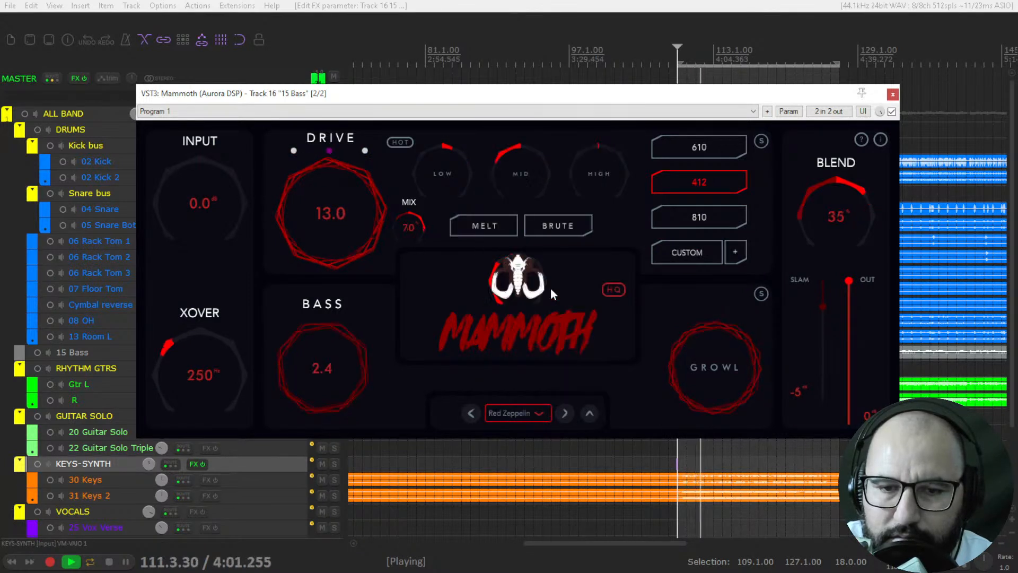
pyautogui.click(565, 411)
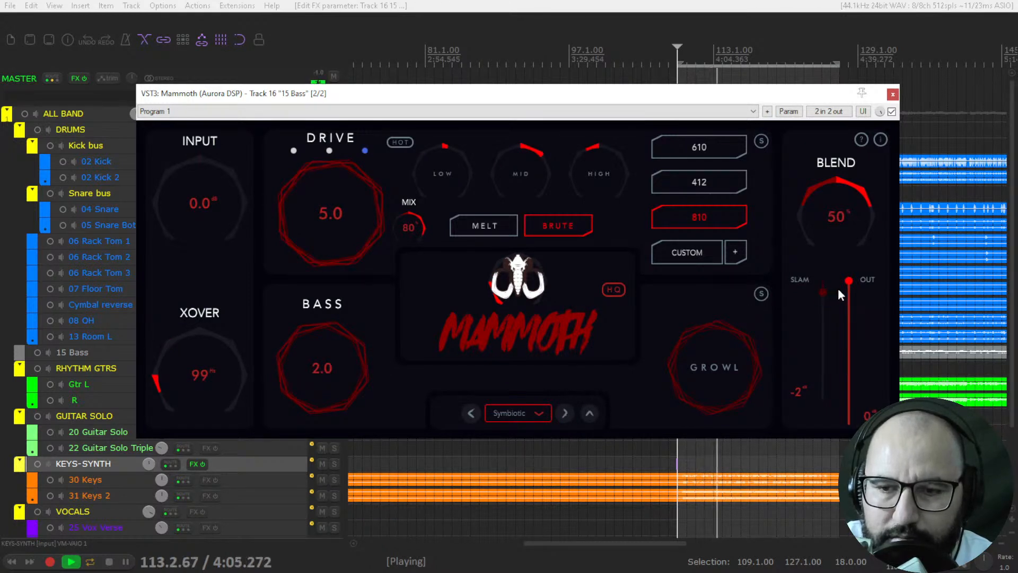
# Step: Load the Dängle preset, set Slam to -5 dB and compare the sound with Mammoth bypassed and active
pyautogui.click(536, 412)
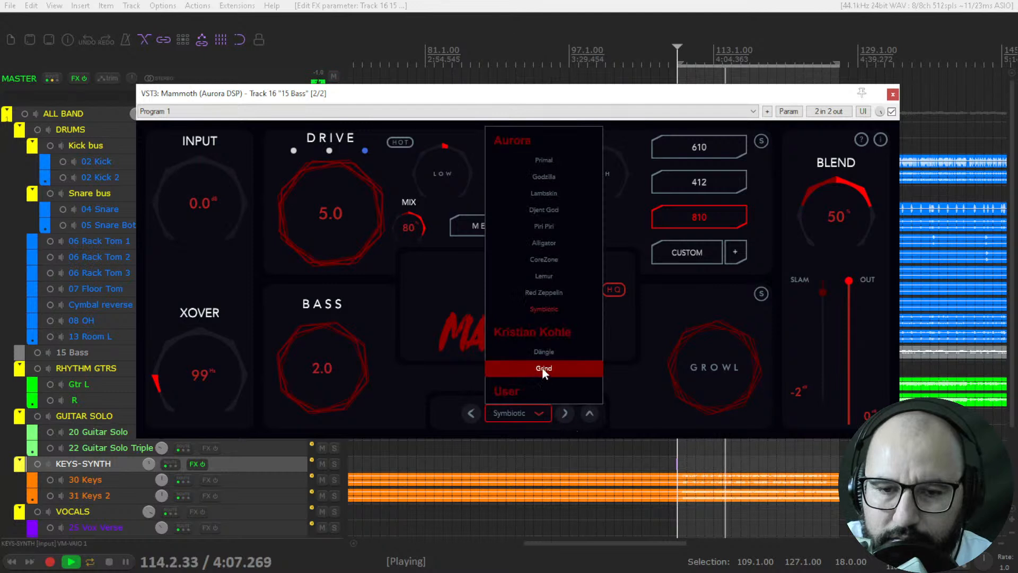
pyautogui.click(544, 351)
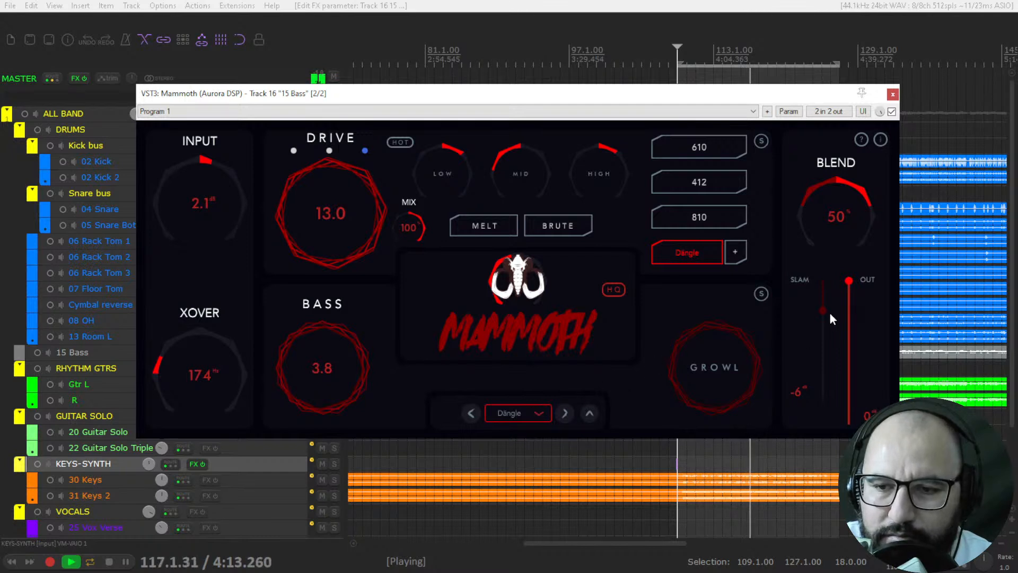
pyautogui.moveTo(820, 312); pyautogui.dragTo(854, 276)
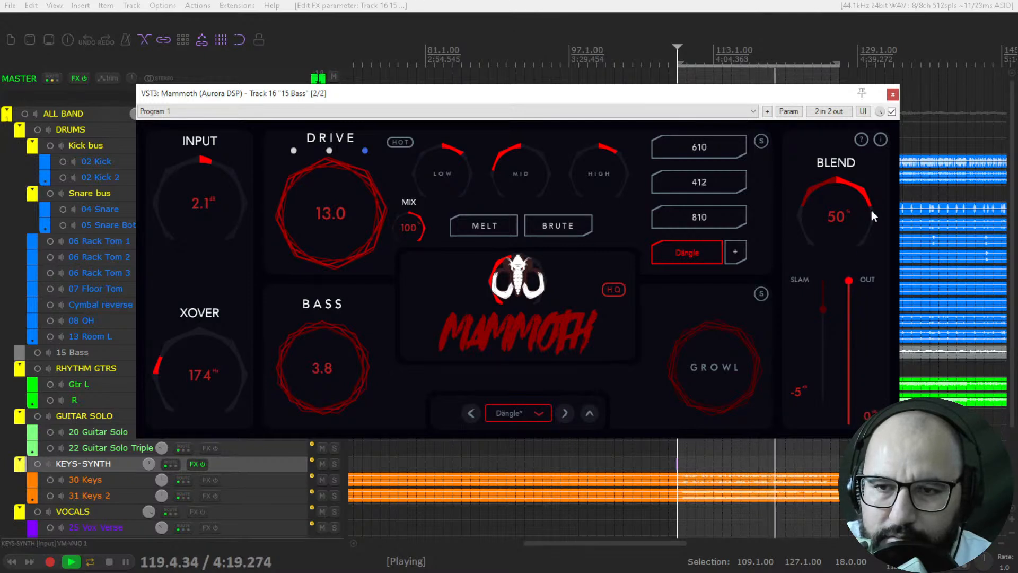
pyautogui.click(892, 111)
pyautogui.click(891, 112)
# Step: Stop playback, turn off solo on the 15 Bass track, and play the full mix with its Mammoth plugin reopened
pyautogui.press('space')
pyautogui.click(893, 94)
pyautogui.click(335, 352)
pyautogui.click(335, 352)
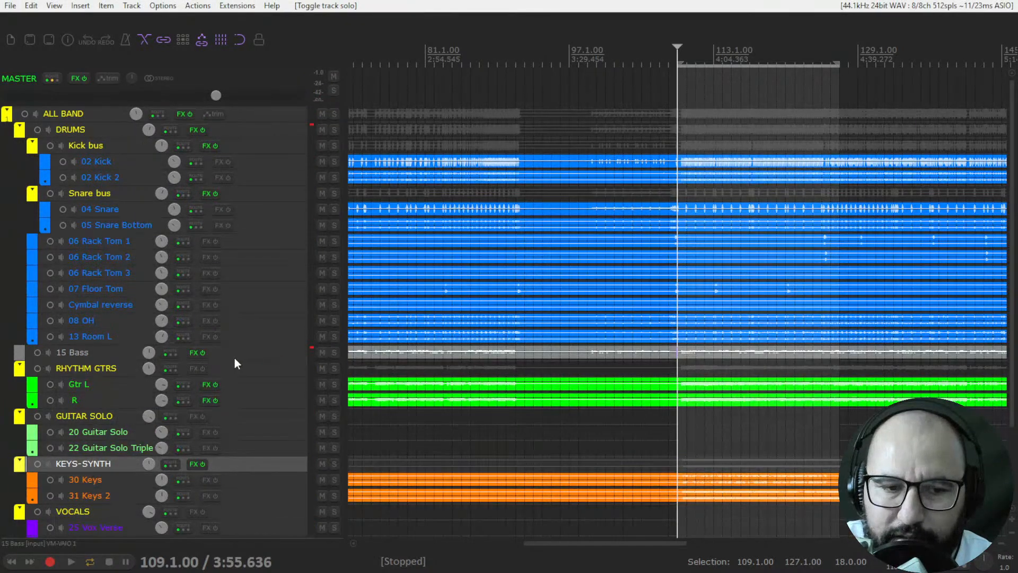
pyautogui.rightClick(193, 355)
pyautogui.click(219, 380)
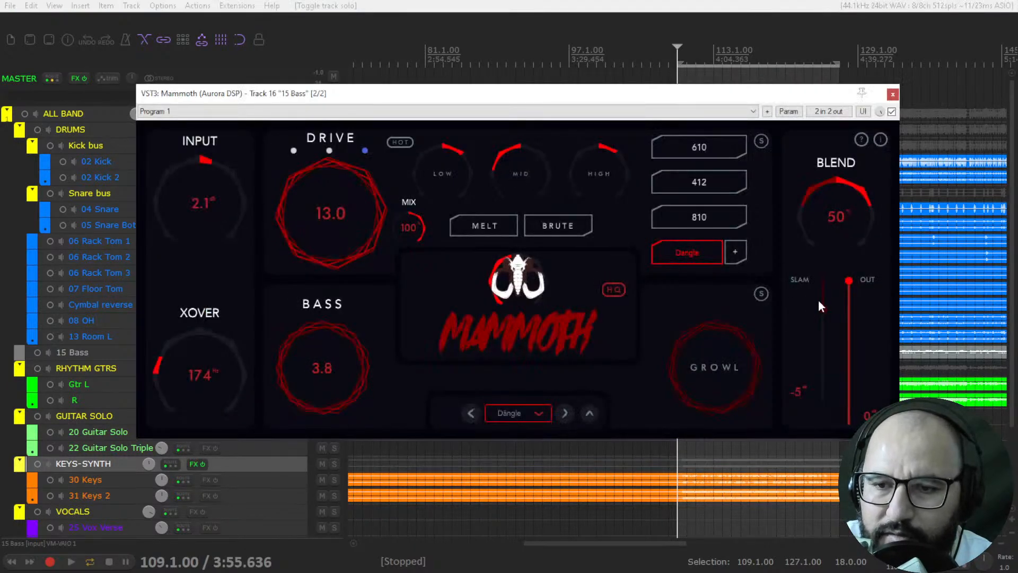
pyautogui.press('space')
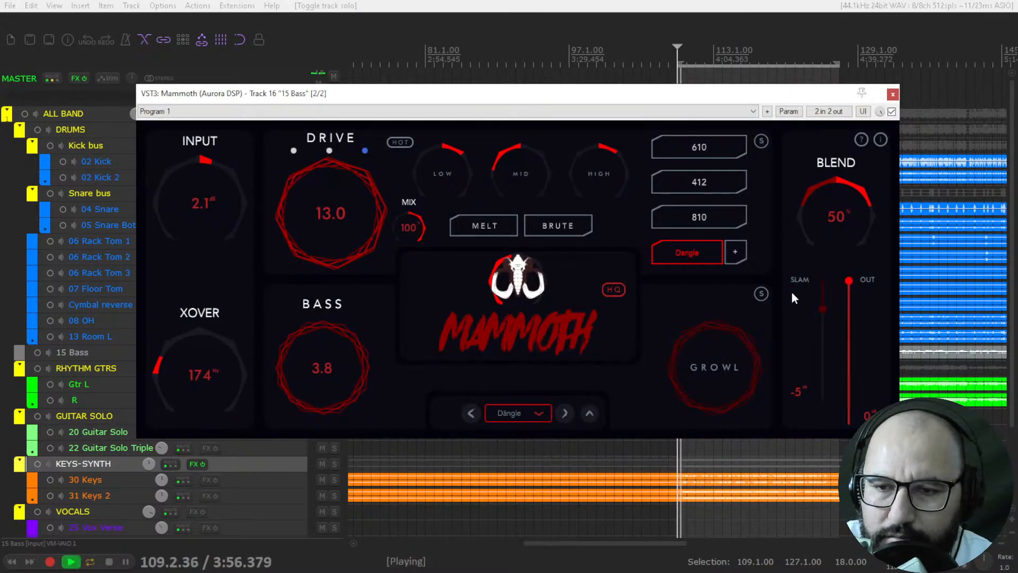
# Step: Set the Slam fader to -11 dB and Out to about -6 dB, and enable Hot and Brute
pyautogui.moveTo(824, 310); pyautogui.dragTo(826, 338)
pyautogui.moveTo(843, 295)
pyautogui.mouseDown()
pyautogui.moveTo(852, 301)
pyautogui.moveTo(853, 291)
pyautogui.moveTo(852, 301)
pyautogui.mouseUp()
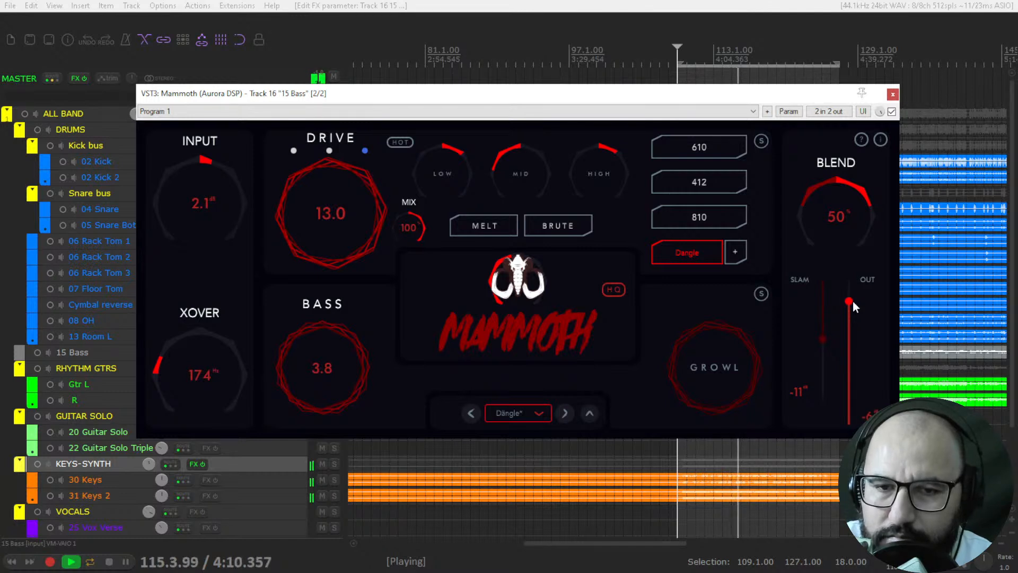
pyautogui.click(393, 144)
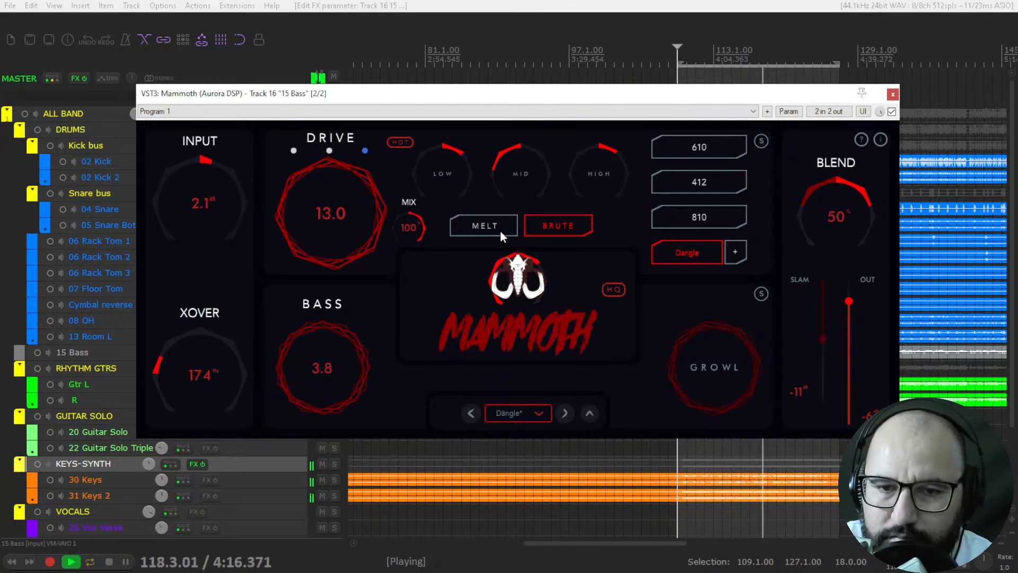
# Step: Raise Drive to 14.9 while comparing the first and third drive modes, keeping the third with Hot off, and set Slam to -8 dB
pyautogui.moveTo(300, 191); pyautogui.dragTo(301, 184)
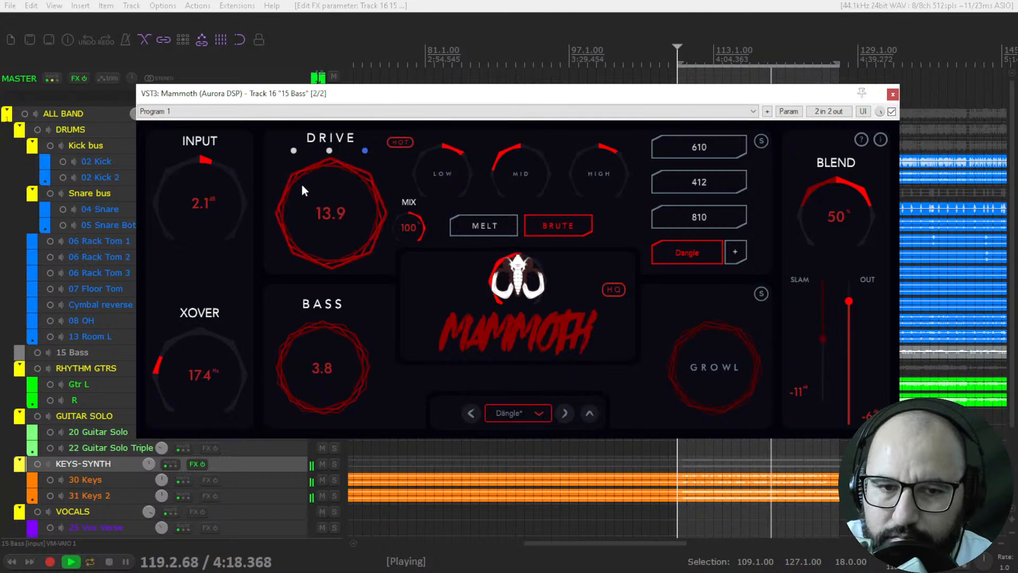
pyautogui.click(292, 150)
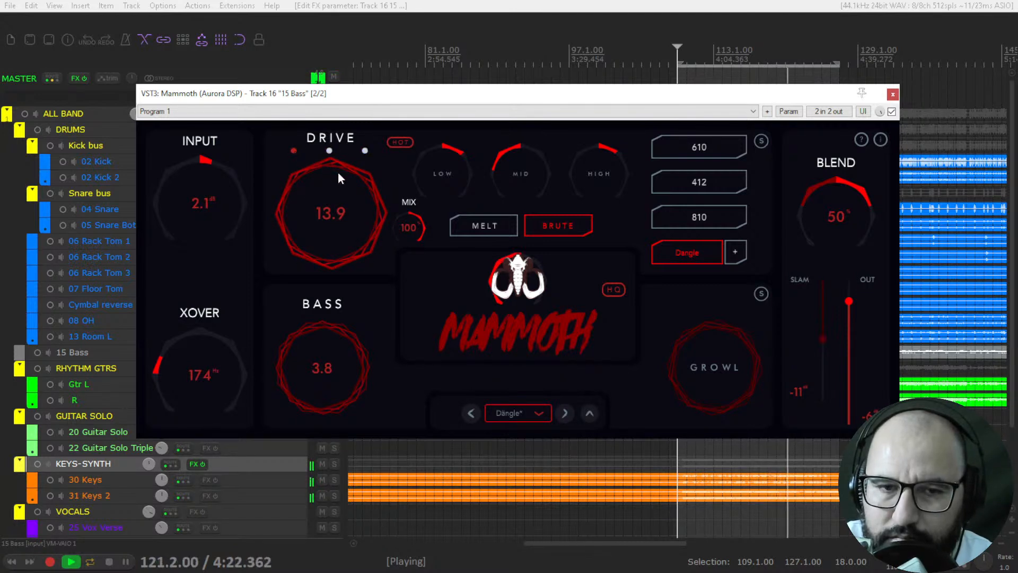
pyautogui.scroll(1, 333, 189)
pyautogui.click(365, 152)
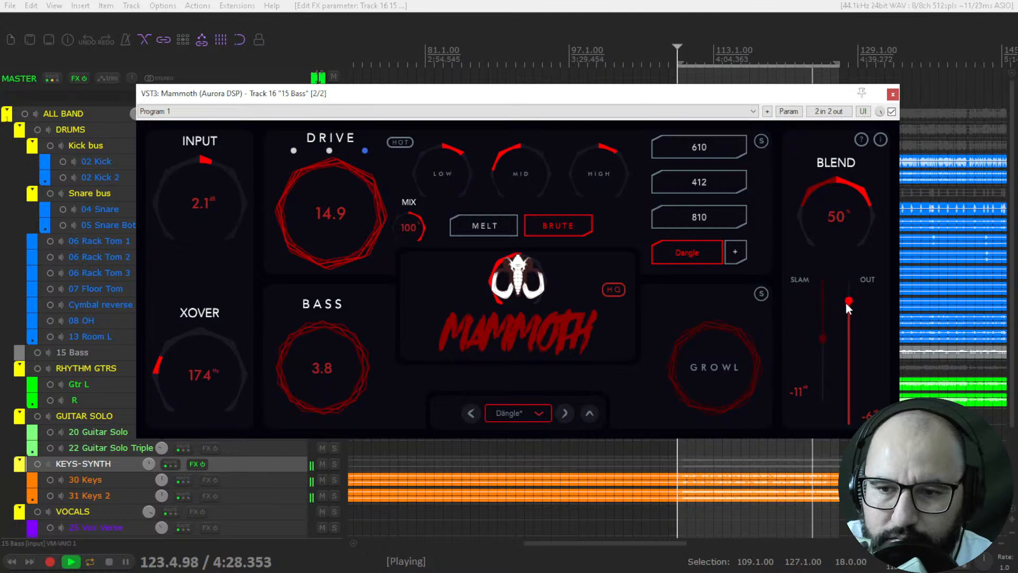
pyautogui.moveTo(829, 337); pyautogui.dragTo(827, 323)
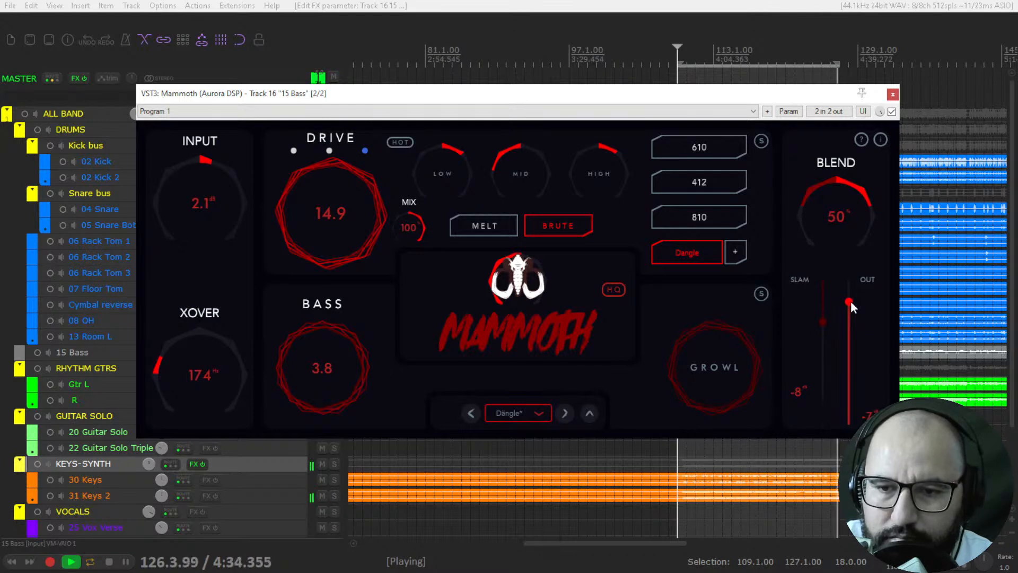
# Step: Stop playback, bypass the Mammoth plugin on the bass track and close its window
pyautogui.press('space')
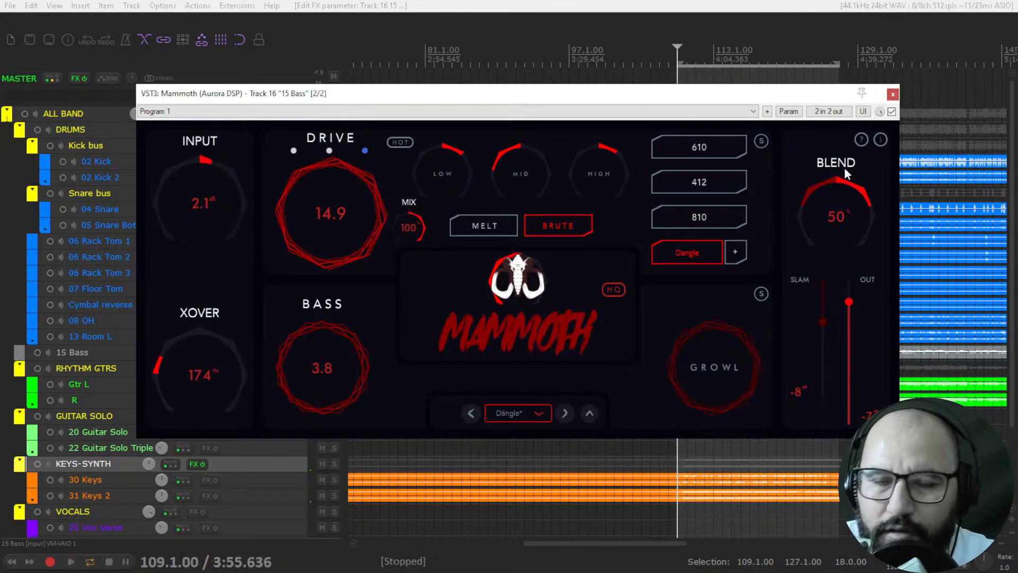
pyautogui.click(892, 112)
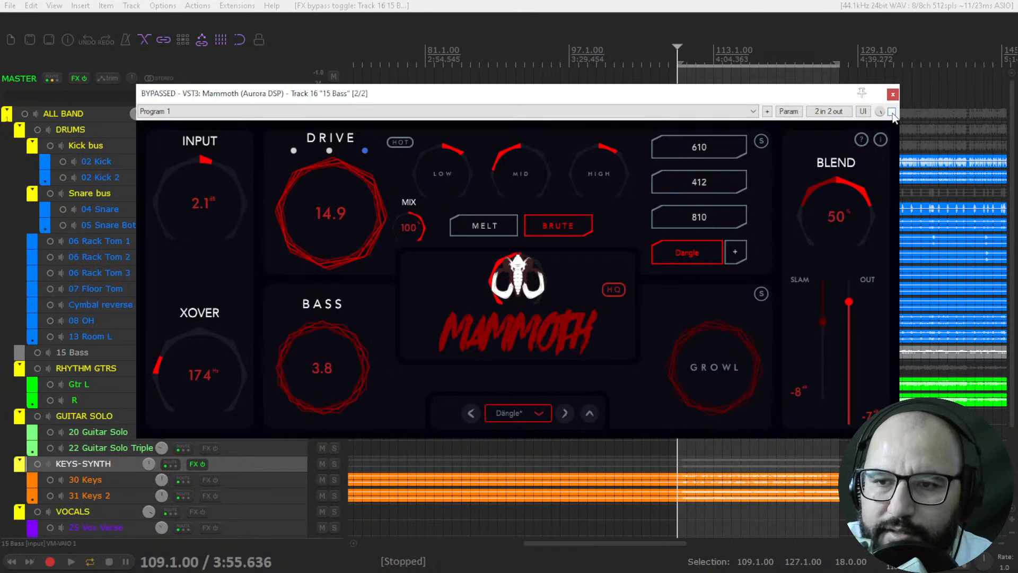
pyautogui.click(893, 95)
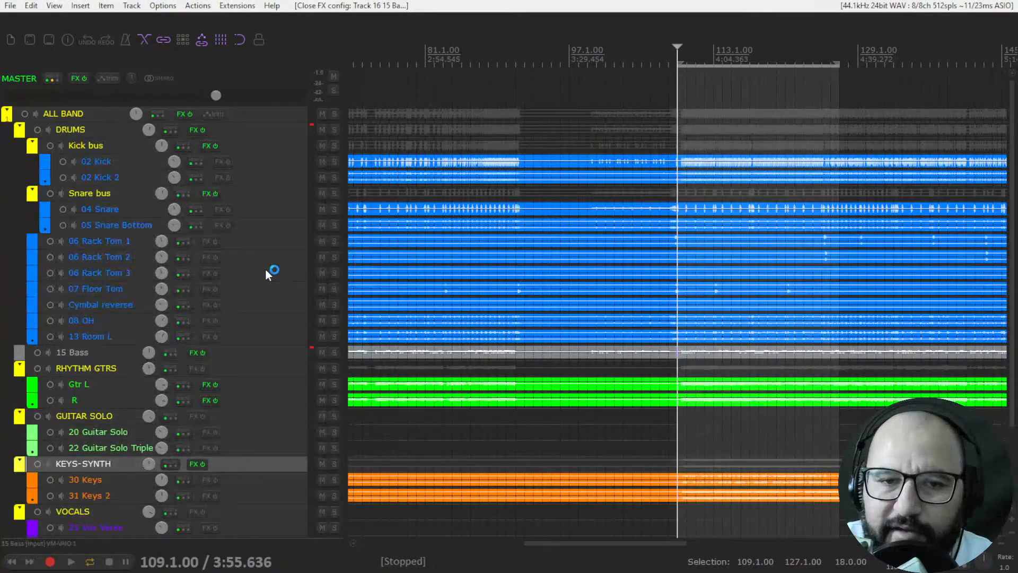
# Step: Solo the DRUMS folder track and open its BDE plugin
pyautogui.click(336, 130)
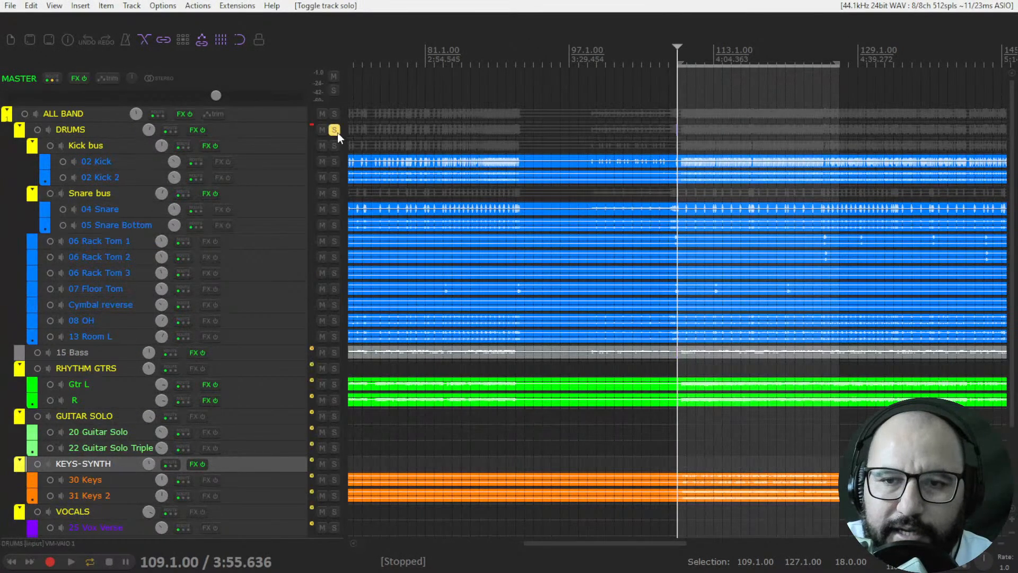
pyautogui.rightClick(192, 132)
pyautogui.click(200, 142)
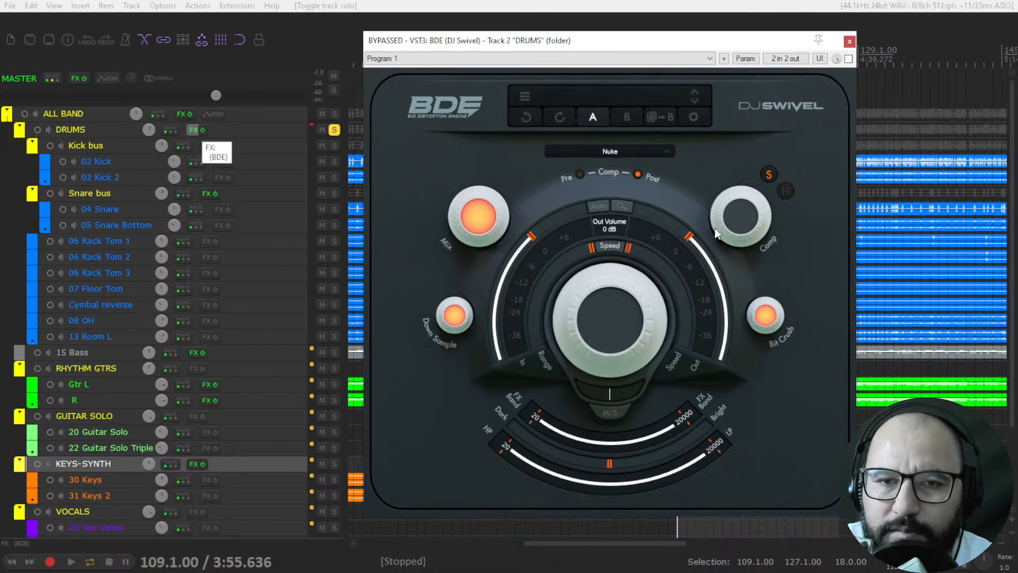
# Step: Review the BDE distortion types, keeping Nuke, and switch the compressor placement to Pre and back to Post
pyautogui.moveTo(501, 202)
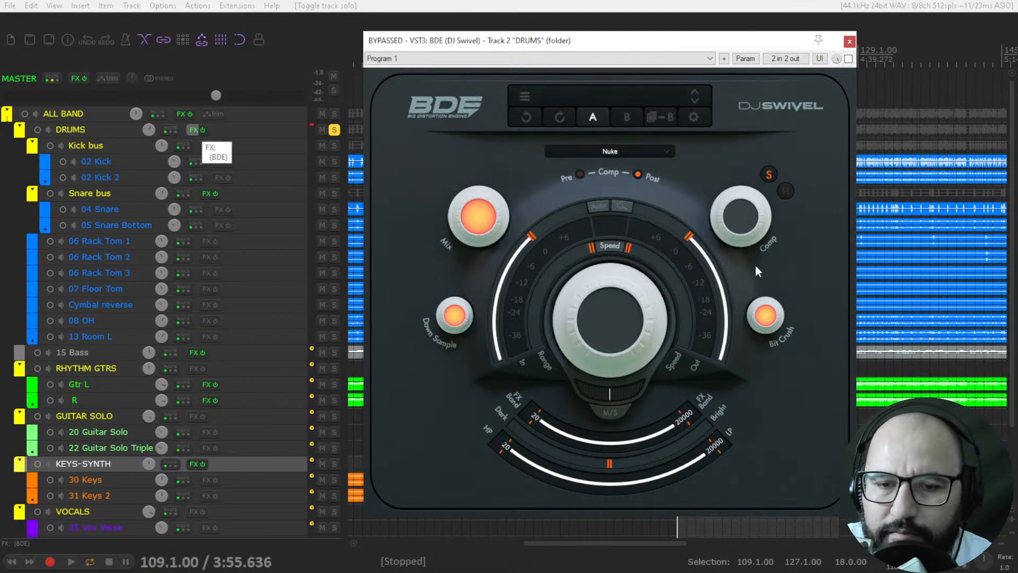
pyautogui.click(623, 151)
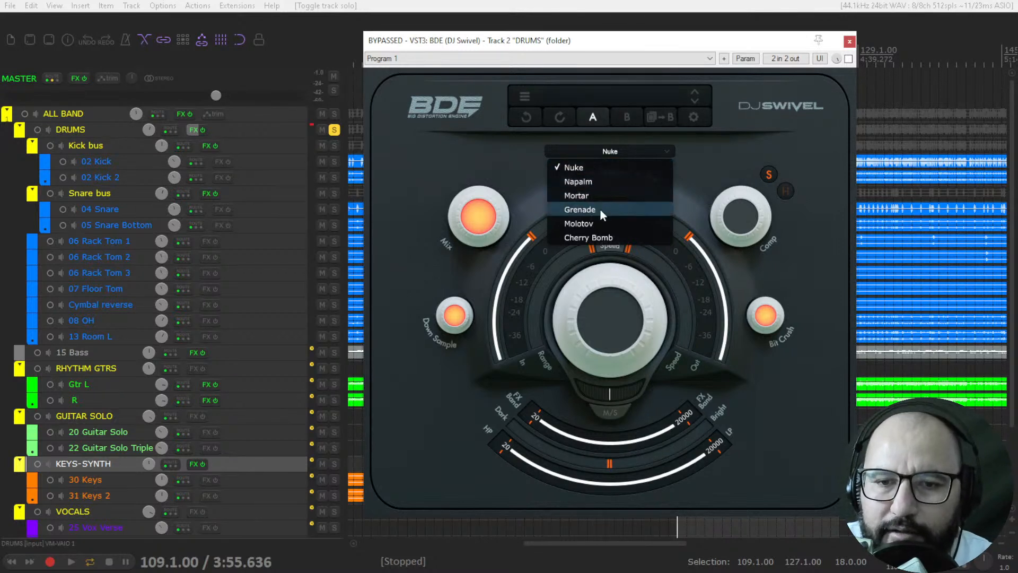
pyautogui.click(699, 183)
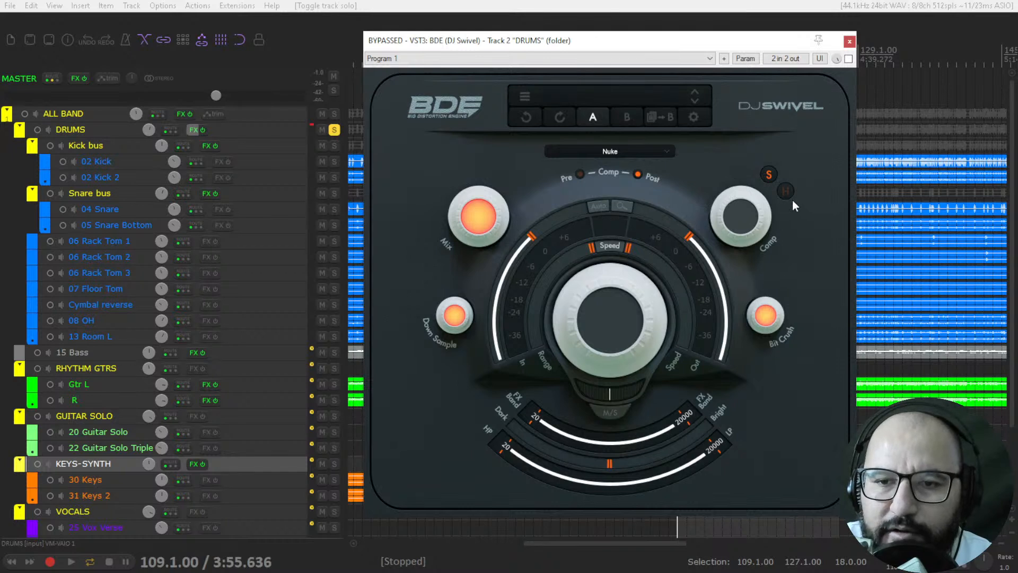
pyautogui.click(580, 176)
pyautogui.click(640, 174)
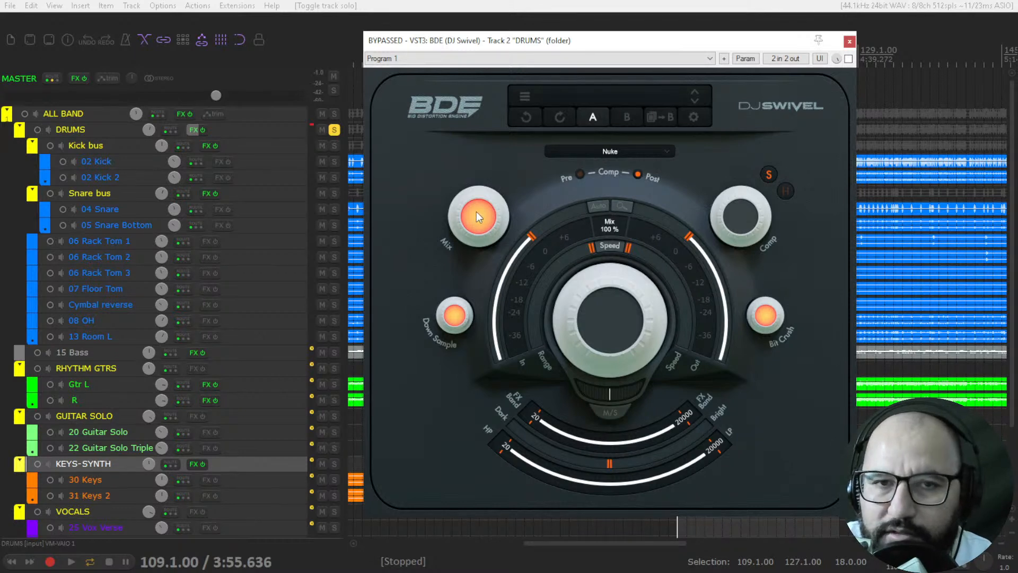
# Step: Try out the Mix and Comp knobs, returning Mix to 100% and Comp to 0%
pyautogui.moveTo(476, 211); pyautogui.dragTo(482, 167)
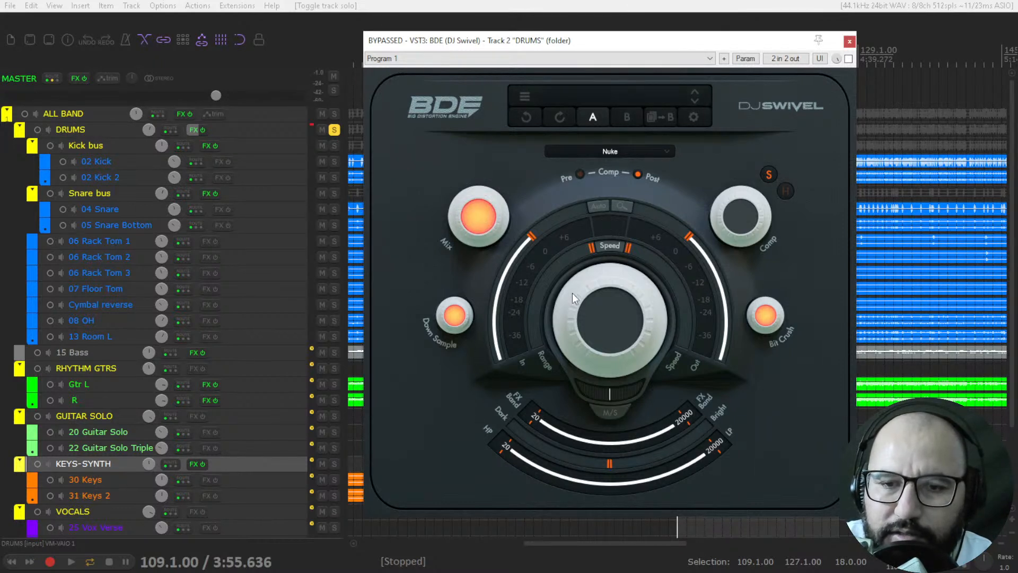
pyautogui.moveTo(770, 320)
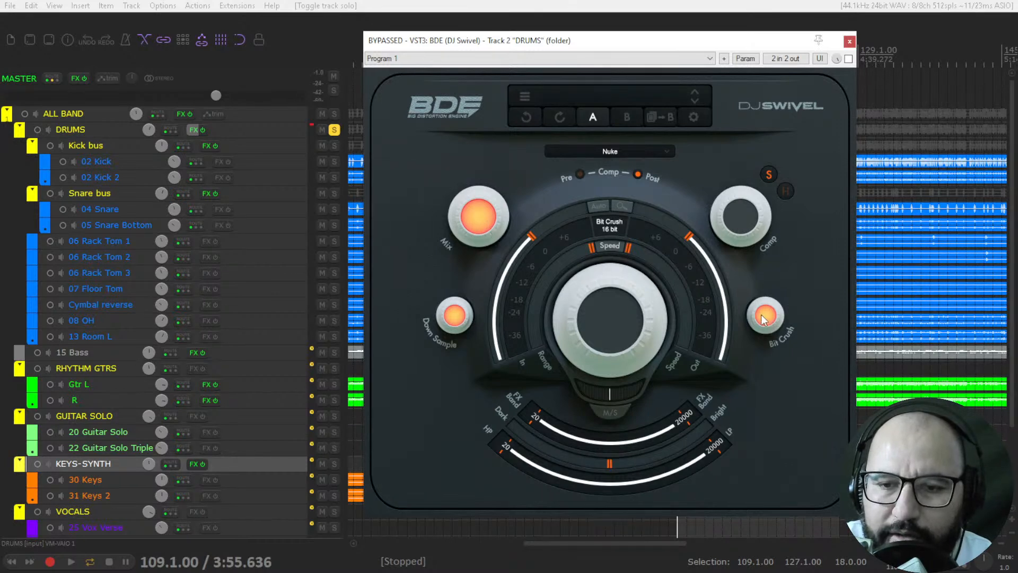
pyautogui.moveTo(467, 211)
pyautogui.mouseDown()
pyautogui.moveTo(478, 323)
pyautogui.moveTo(472, 415)
pyautogui.moveTo(473, 223)
pyautogui.mouseUp()
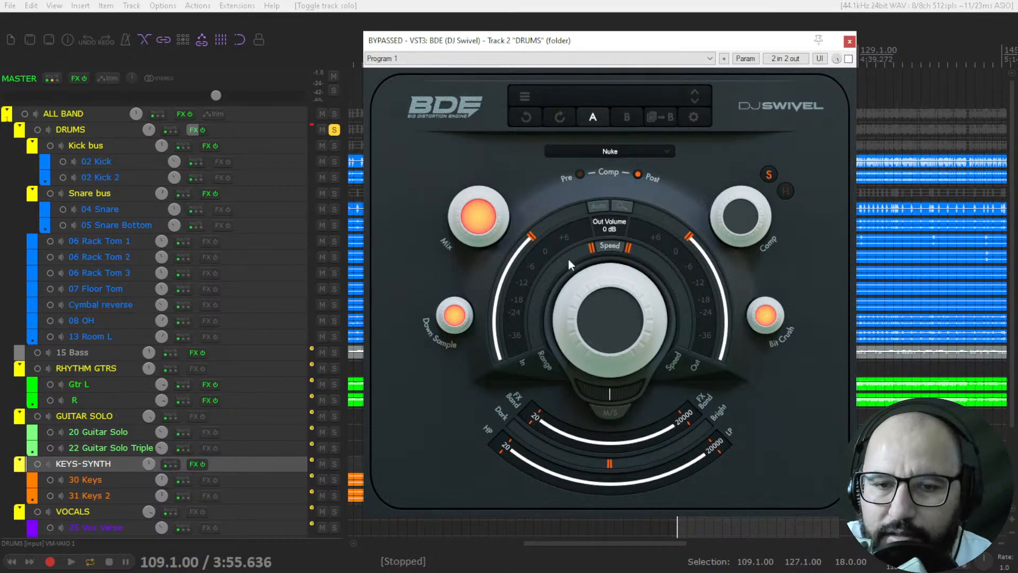
pyautogui.moveTo(483, 218)
pyautogui.mouseDown()
pyautogui.moveTo(478, 409)
pyautogui.moveTo(479, 224)
pyautogui.mouseUp()
pyautogui.moveTo(465, 209)
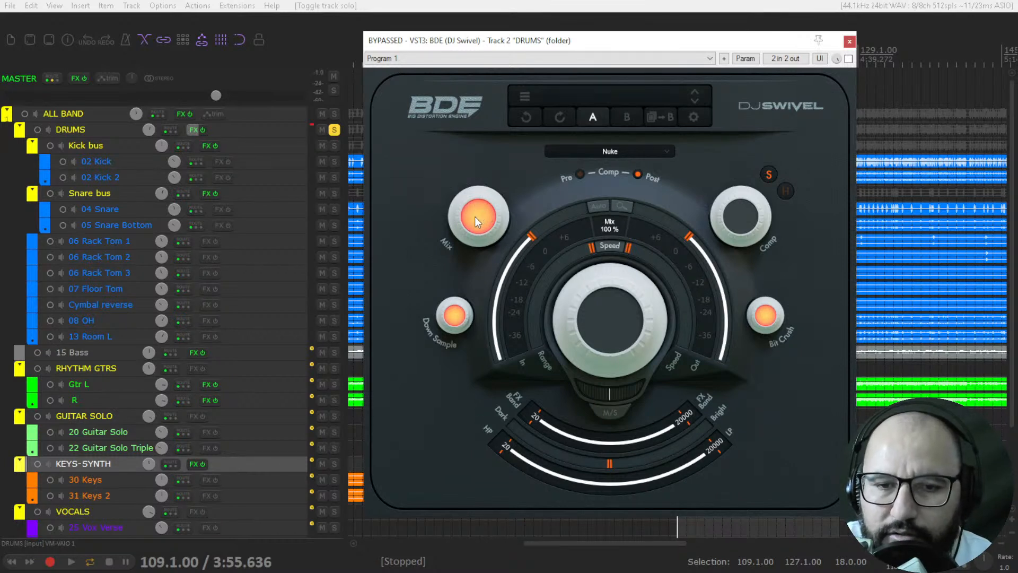
pyautogui.moveTo(740, 221)
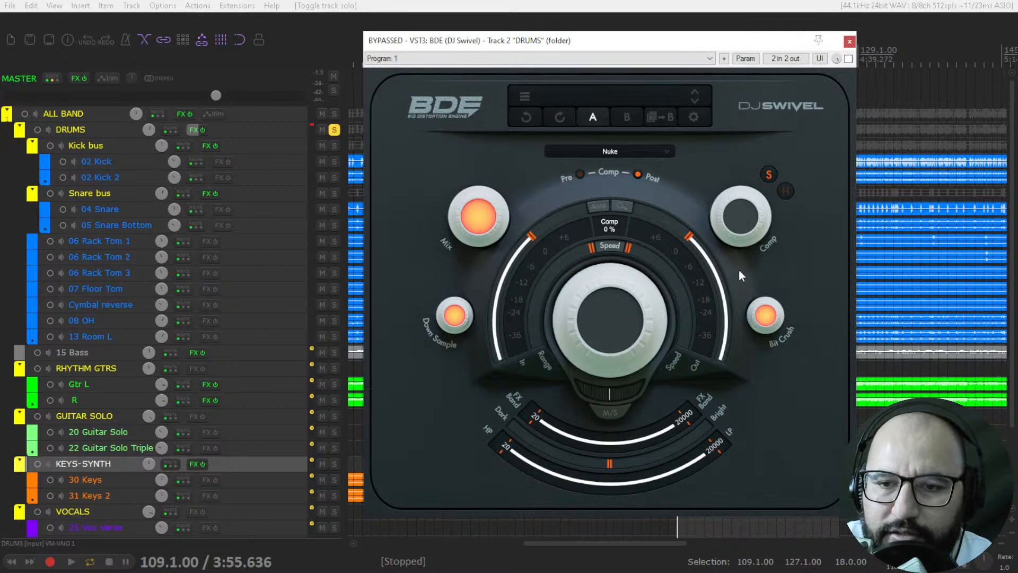
pyautogui.moveTo(745, 189); pyautogui.dragTo(741, 250)
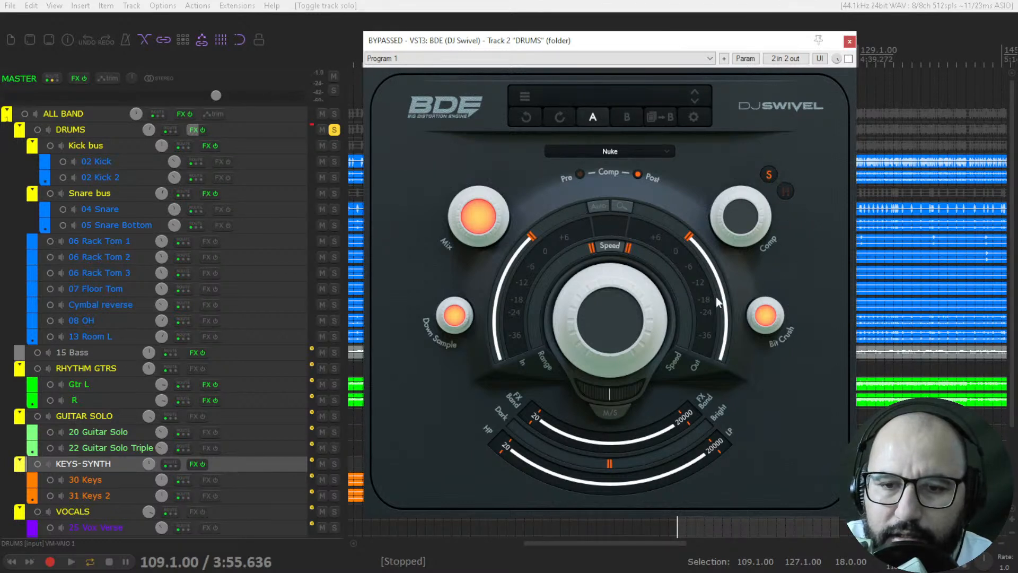
# Step: Examine the Down Sample and Bit Crush knobs, keeping Bit Crush at 16 bit
pyautogui.moveTo(451, 316)
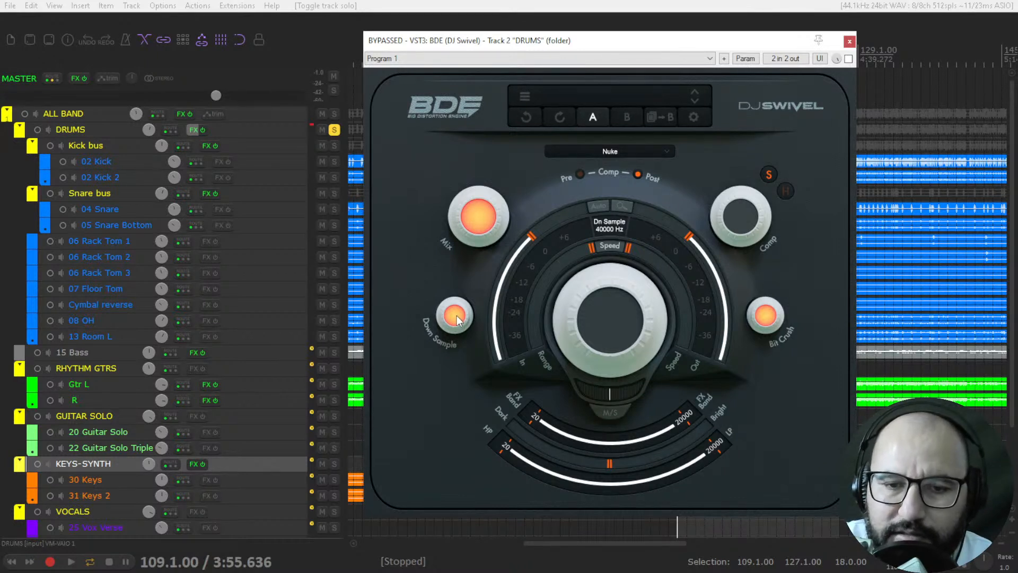
pyautogui.moveTo(755, 327)
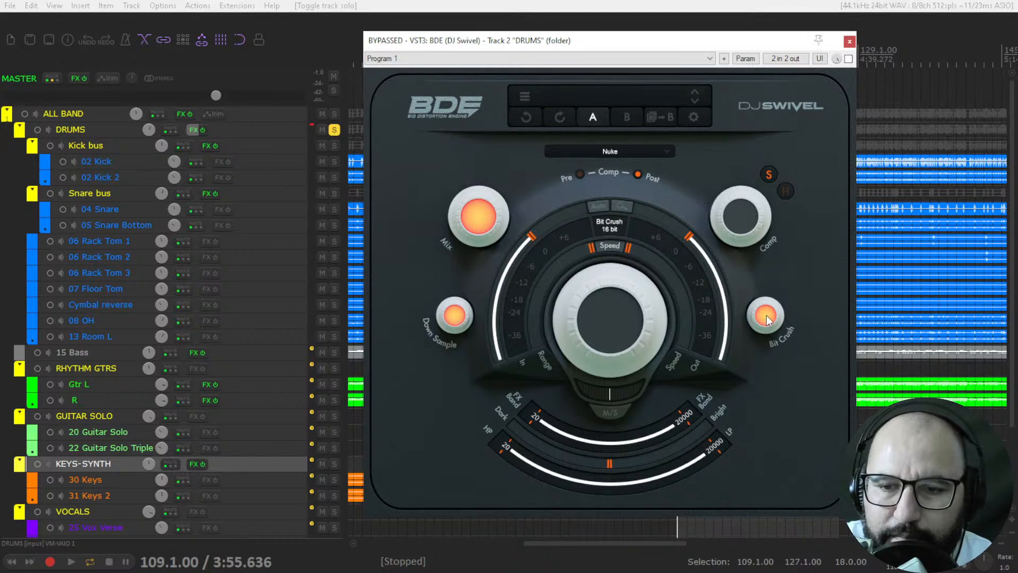
pyautogui.moveTo(770, 336)
pyautogui.mouseDown()
pyautogui.moveTo(772, 454)
pyautogui.moveTo(774, 329)
pyautogui.mouseUp()
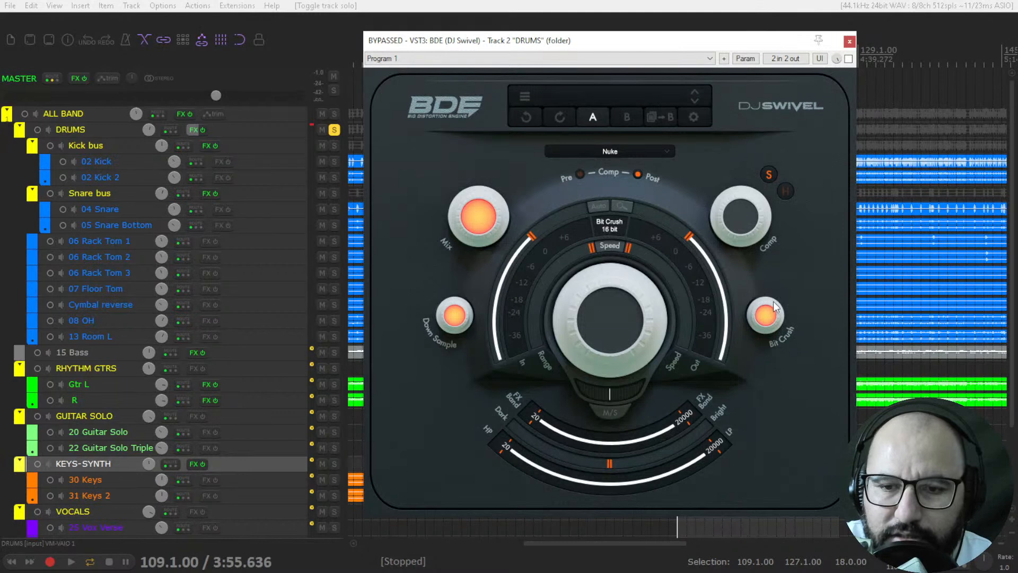
# Step: Raise Drive to its 40 dB maximum and return it to 0 dB
pyautogui.moveTo(578, 274)
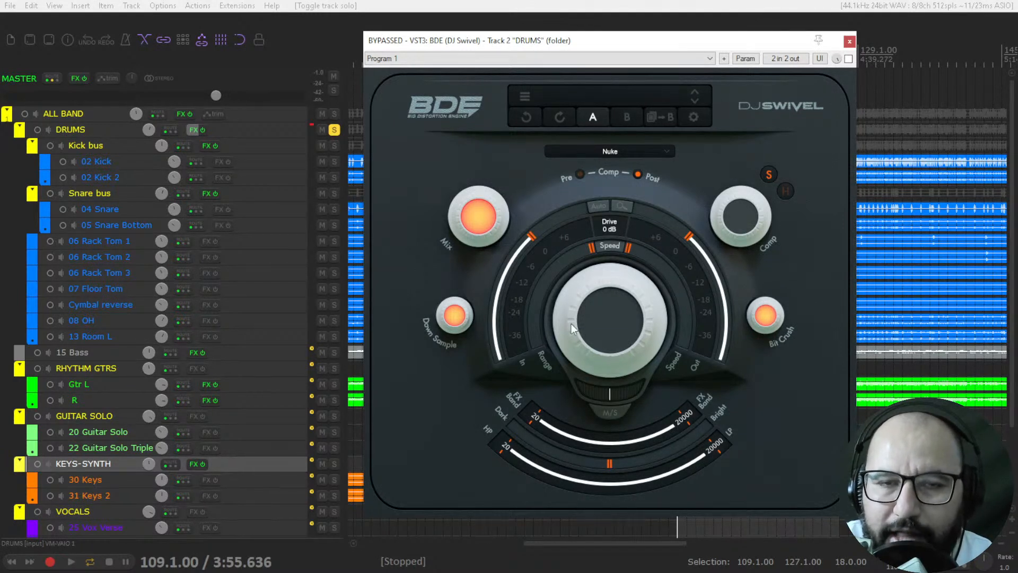
pyautogui.moveTo(609, 322); pyautogui.dragTo(625, 114)
pyautogui.moveTo(610, 304); pyautogui.dragTo(618, 117)
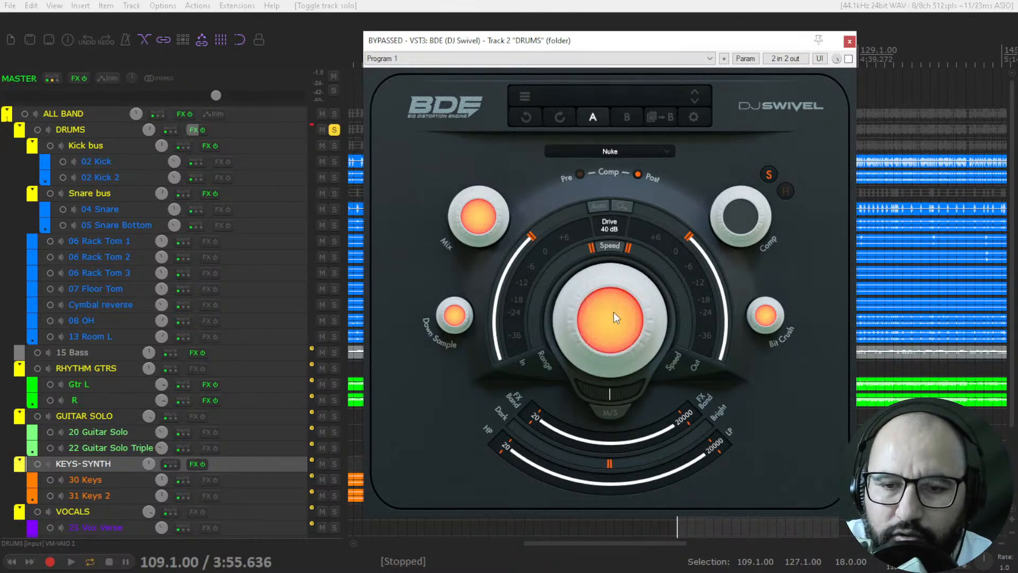
pyautogui.moveTo(614, 307); pyautogui.dragTo(619, 500)
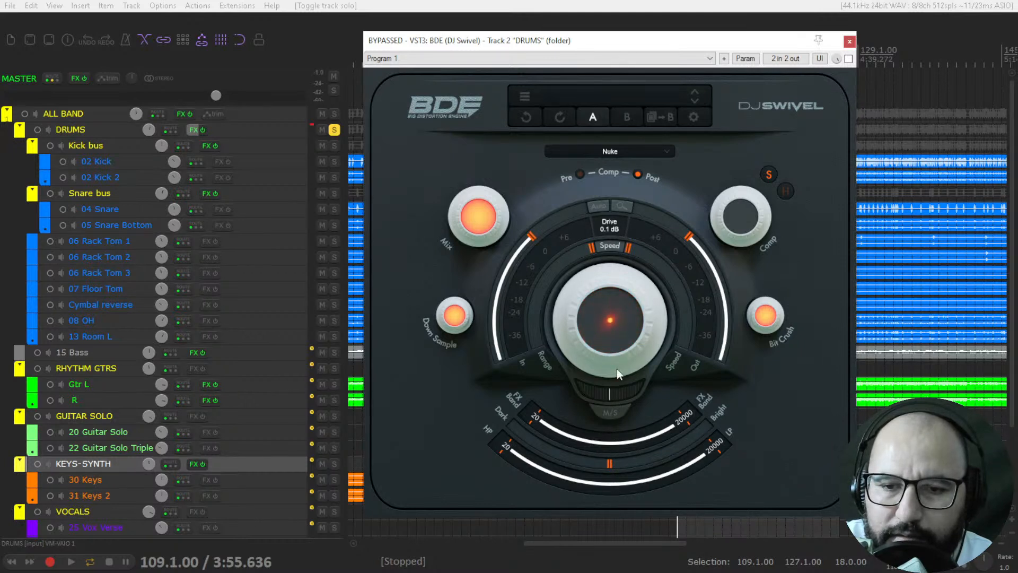
# Step: Try the In and Out Volume sliders and reset the Out Volume to 0 dB
pyautogui.moveTo(533, 236)
pyautogui.mouseDown()
pyautogui.moveTo(523, 270)
pyautogui.moveTo(540, 231)
pyautogui.mouseUp()
pyautogui.moveTo(689, 235); pyautogui.dragTo(722, 282)
pyautogui.doubleClick(722, 281)
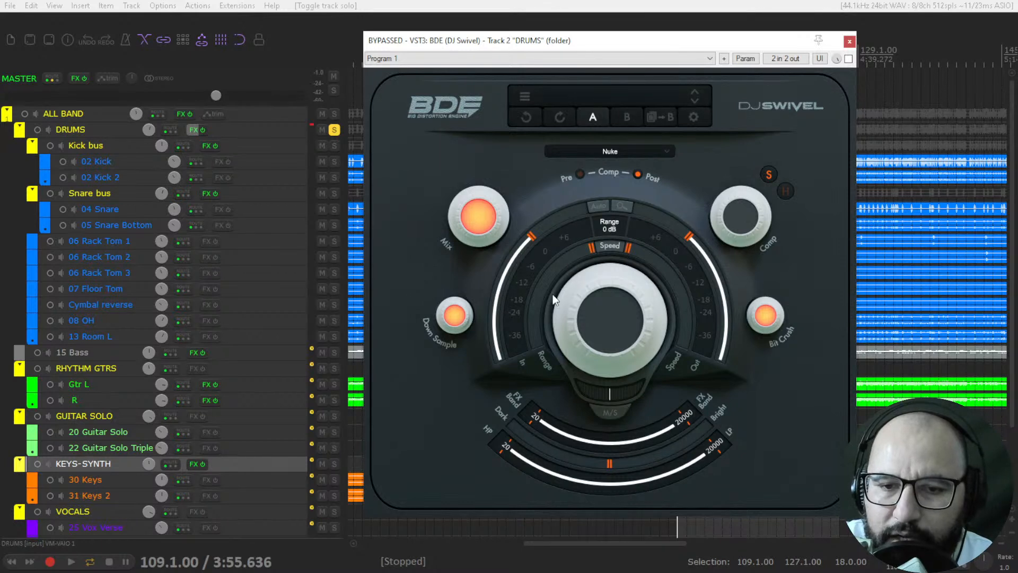
# Step: Try the Range slider, then raise Speed slightly and toggle the Speed switch off and on
pyautogui.moveTo(592, 250)
pyautogui.mouseDown()
pyautogui.moveTo(551, 295)
pyautogui.moveTo(540, 364)
pyautogui.moveTo(555, 279)
pyautogui.moveTo(581, 228)
pyautogui.moveTo(537, 307)
pyautogui.moveTo(562, 243)
pyautogui.moveTo(585, 250)
pyautogui.moveTo(569, 272)
pyautogui.moveTo(591, 243)
pyautogui.mouseUp()
pyautogui.moveTo(558, 275); pyautogui.dragTo(581, 202)
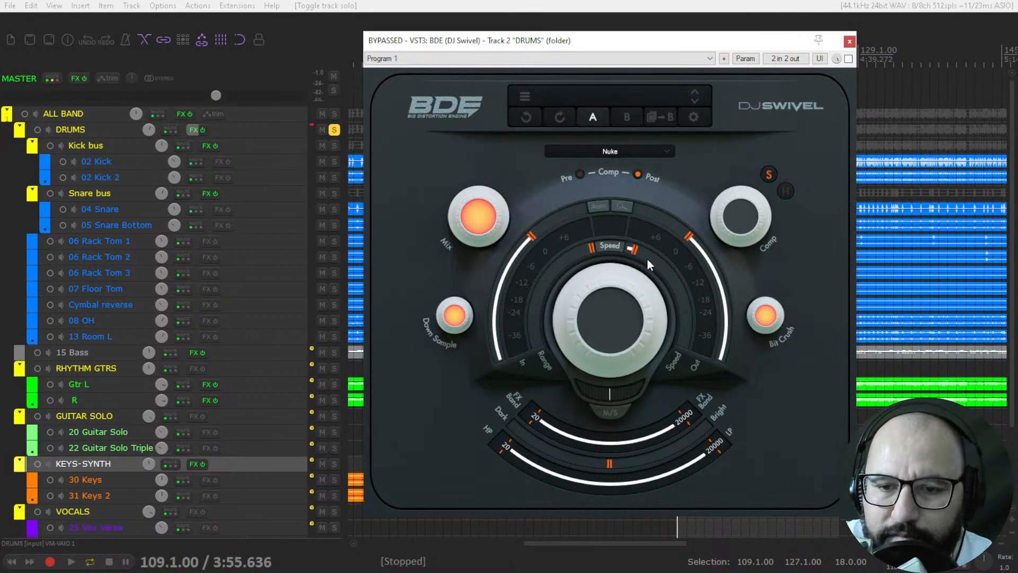
pyautogui.moveTo(634, 253)
pyautogui.moveTo(670, 286); pyautogui.dragTo(610, 243)
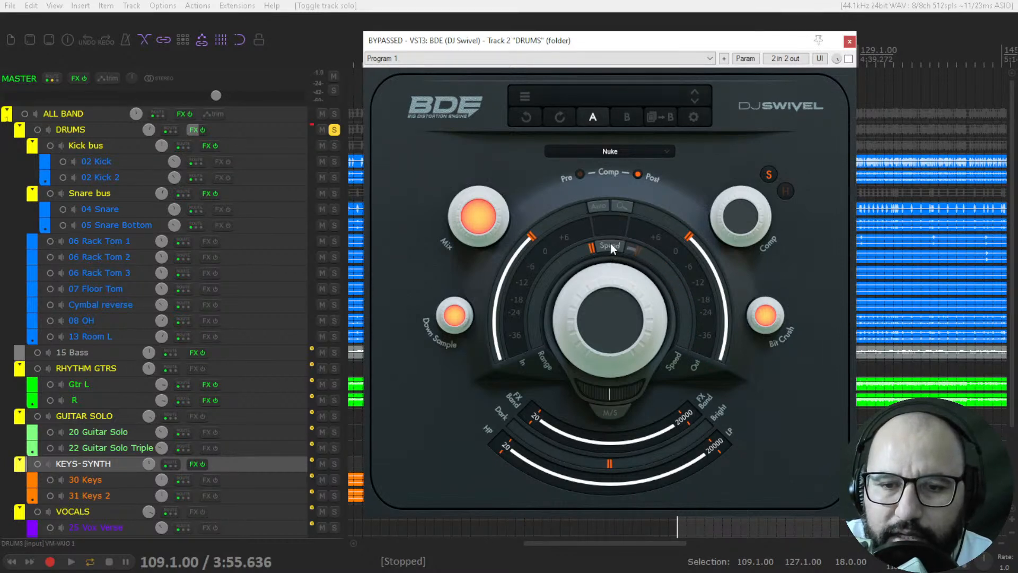
pyautogui.click(615, 248)
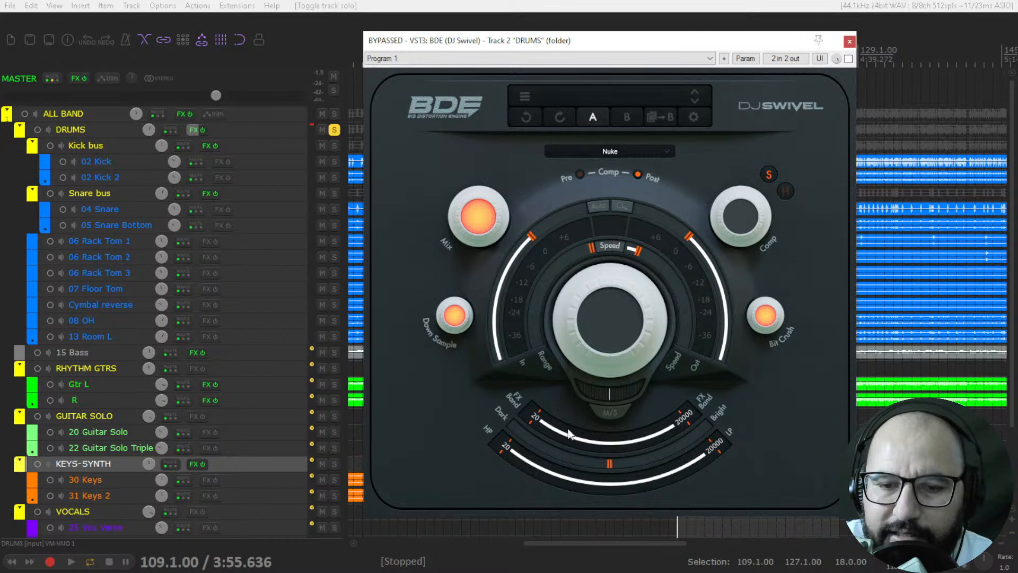
# Step: Sweep both limits of the FX Band and restore them to 20 and 20000 Hz
pyautogui.moveTo(566, 440); pyautogui.dragTo(574, 444)
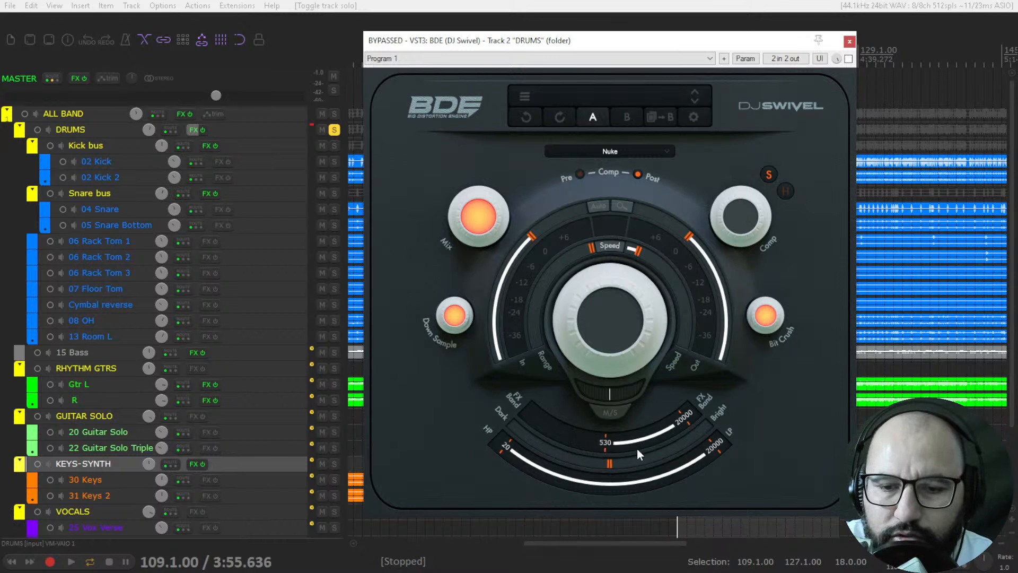
pyautogui.moveTo(563, 451); pyautogui.dragTo(556, 448)
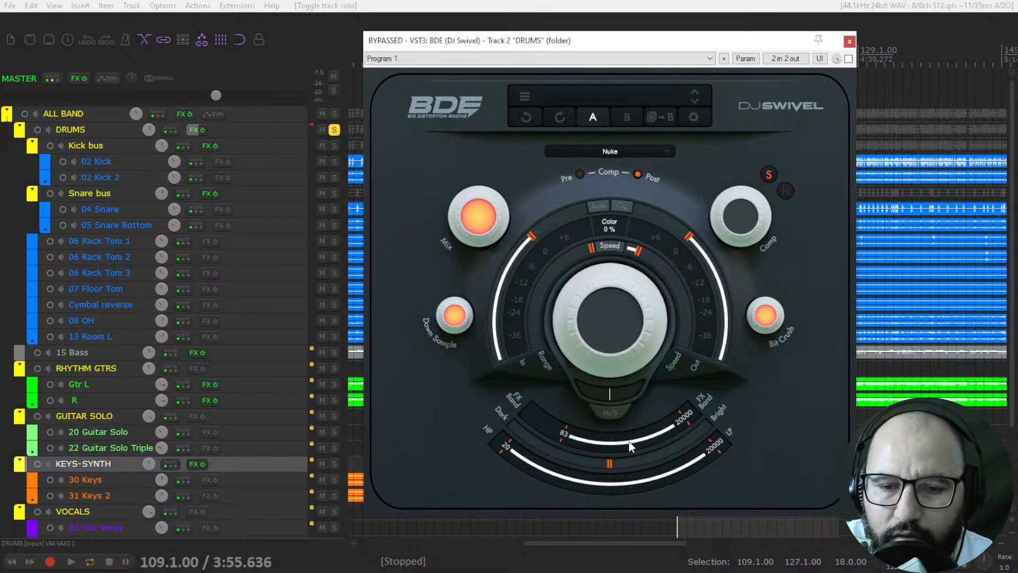
pyautogui.doubleClick(562, 441)
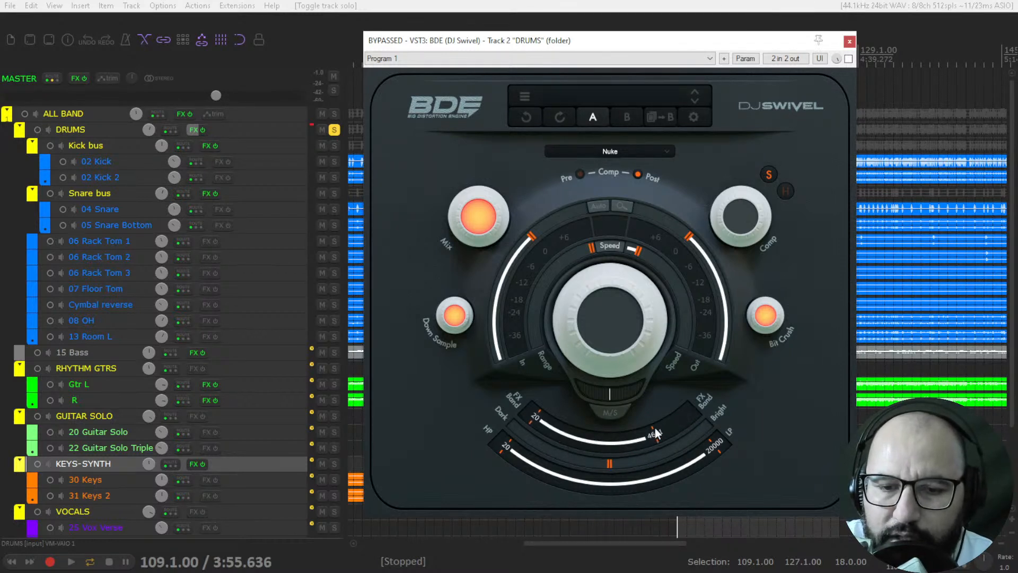
pyautogui.moveTo(661, 439); pyautogui.dragTo(707, 428)
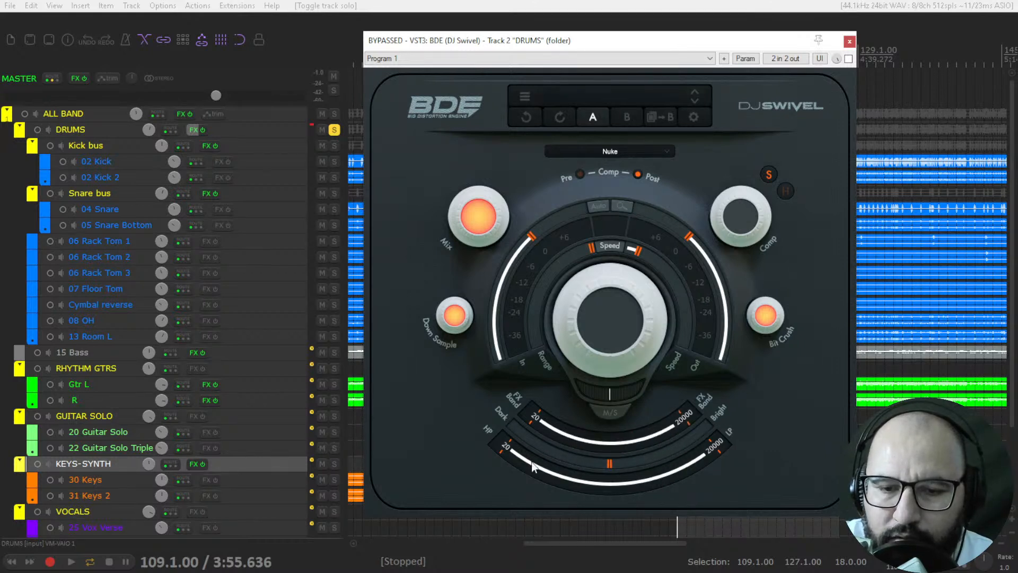
# Step: Sweep the HP and LP filters, restore them to 20 and 20000 Hz, and try the M/S switch
pyautogui.moveTo(507, 453); pyautogui.dragTo(617, 481)
pyautogui.doubleClick(618, 482)
pyautogui.moveTo(712, 449); pyautogui.dragTo(698, 466)
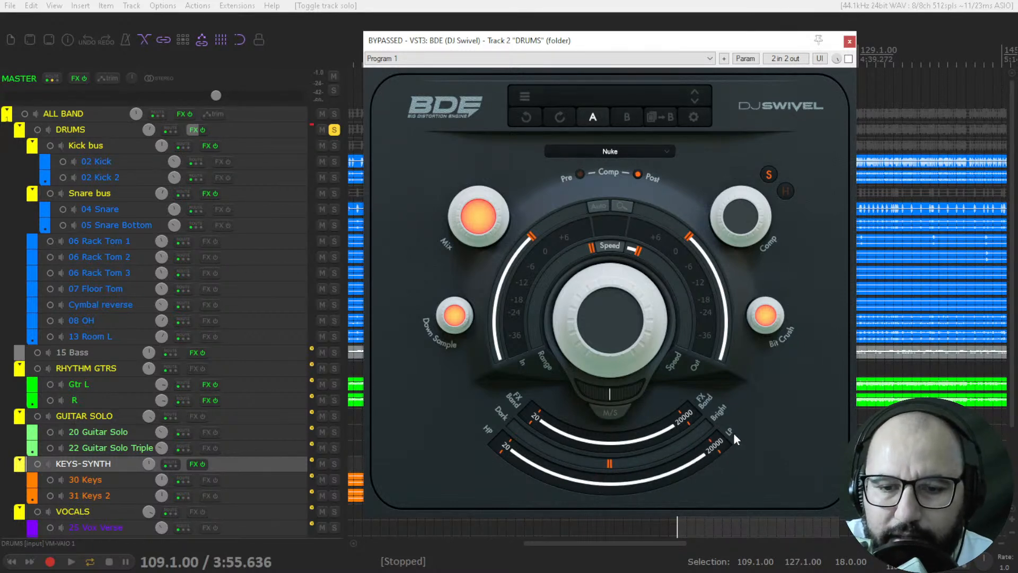
pyautogui.click(612, 412)
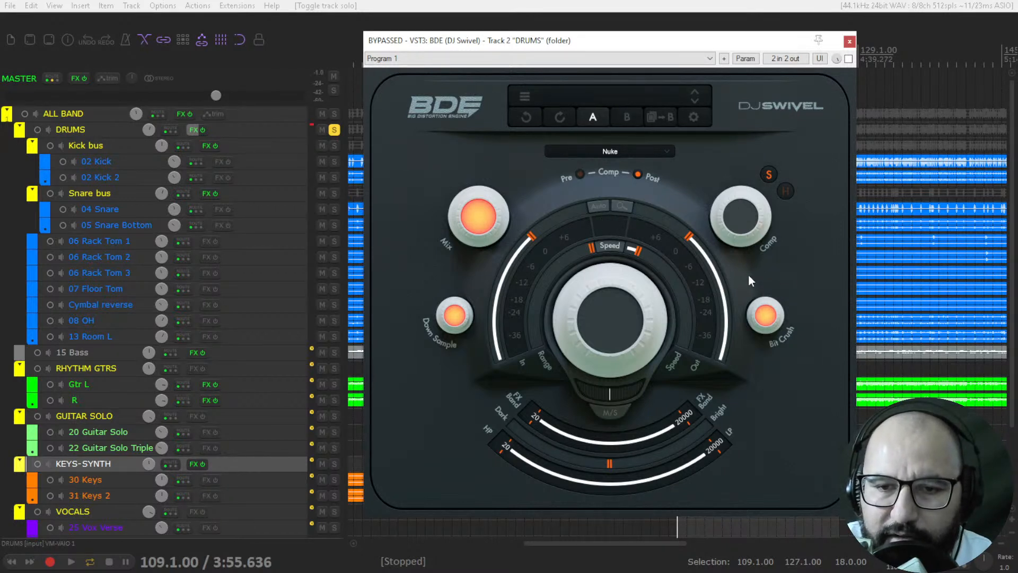
# Step: Reset the Speed slider and take BDE out of bypass on the DRUMS track
pyautogui.moveTo(635, 255)
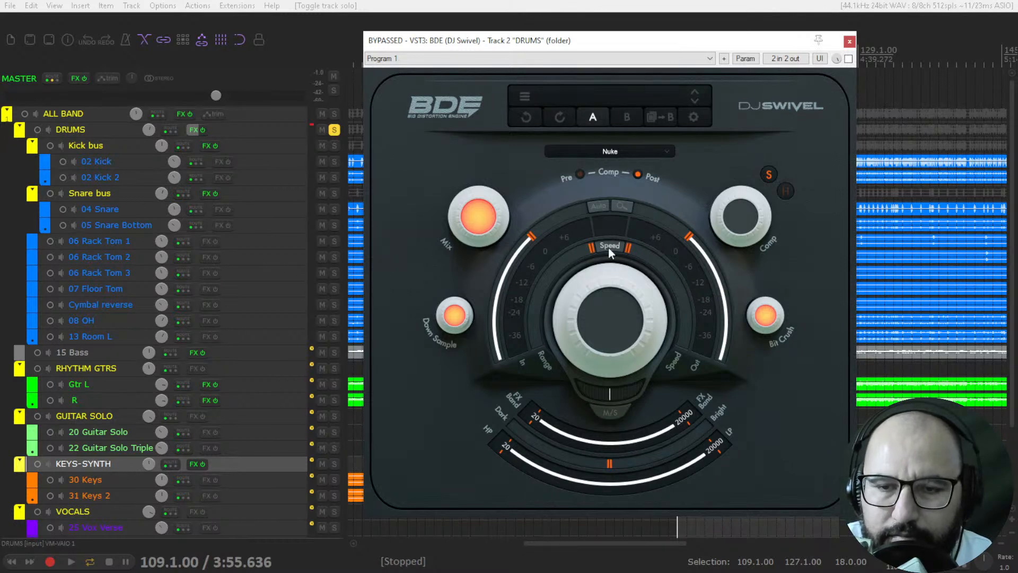
pyautogui.click(849, 59)
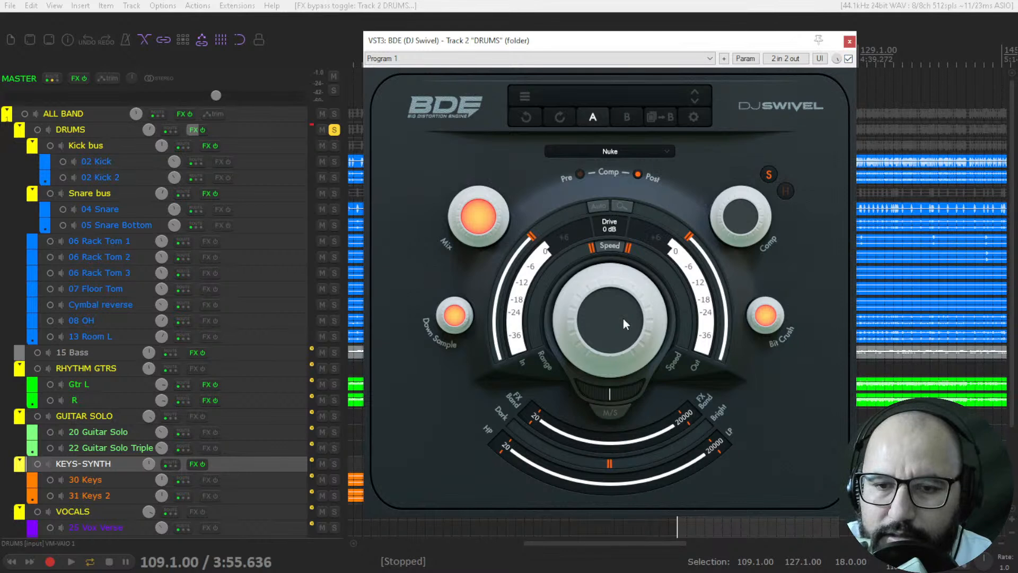
# Step: Raise Drive in stages through 1.5 dB to 7 dB, compensating by lowering the Out Volume past -7.5 dB
pyautogui.moveTo(623, 317); pyautogui.dragTo(624, 275)
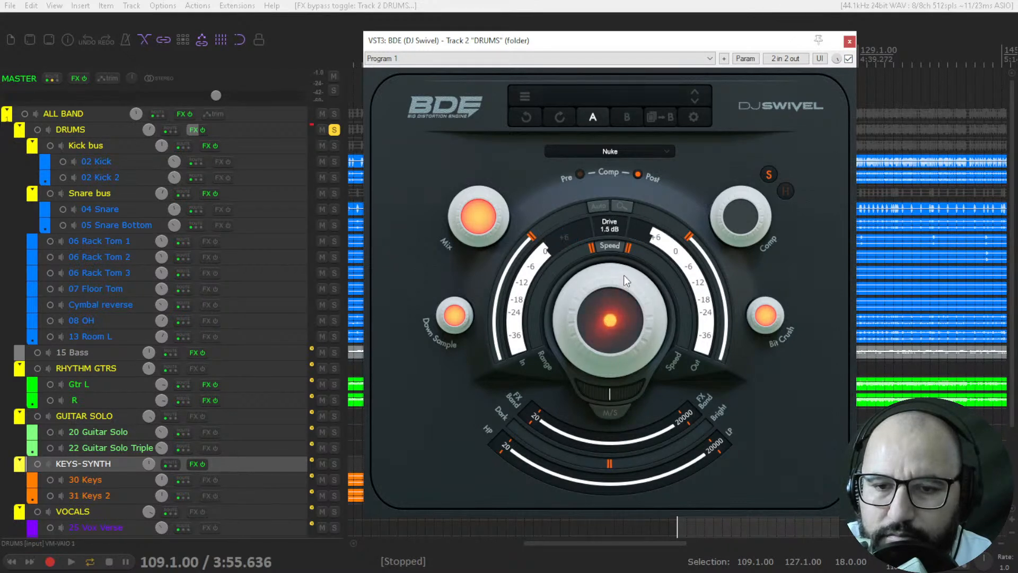
pyautogui.moveTo(689, 234); pyautogui.dragTo(698, 258)
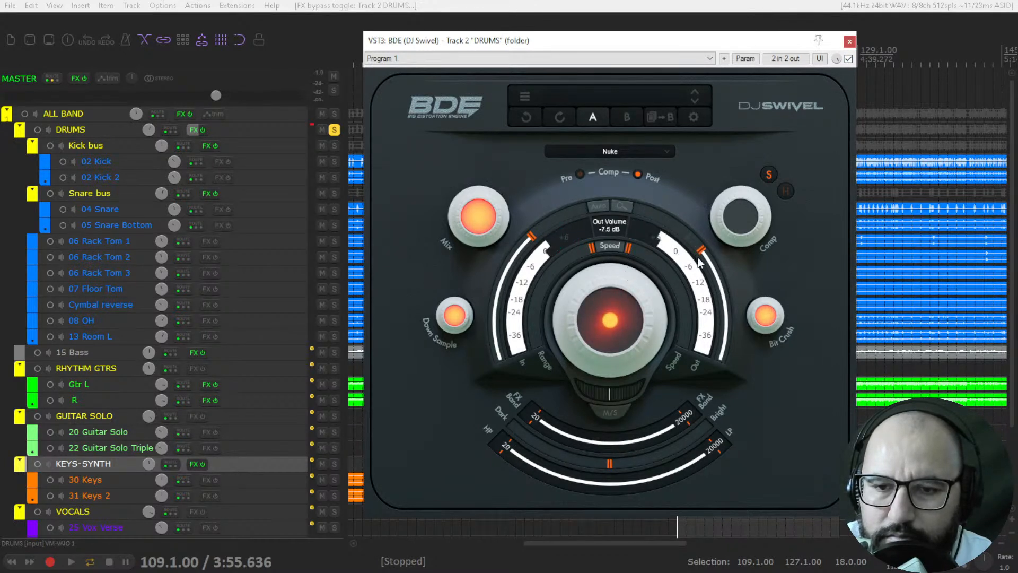
pyautogui.moveTo(642, 317); pyautogui.dragTo(630, 276)
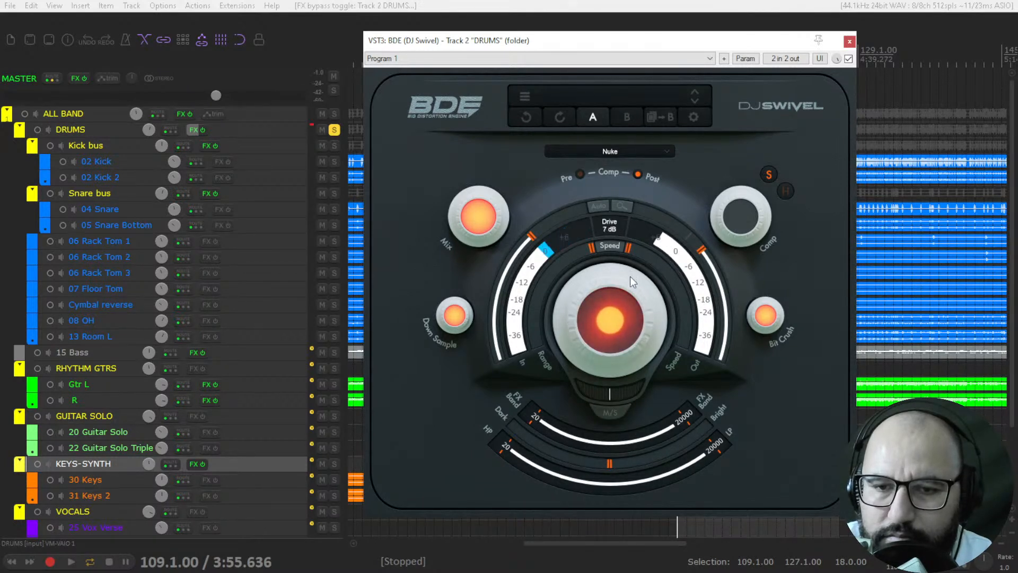
pyautogui.moveTo(703, 256)
pyautogui.moveTo(703, 256); pyautogui.dragTo(706, 265)
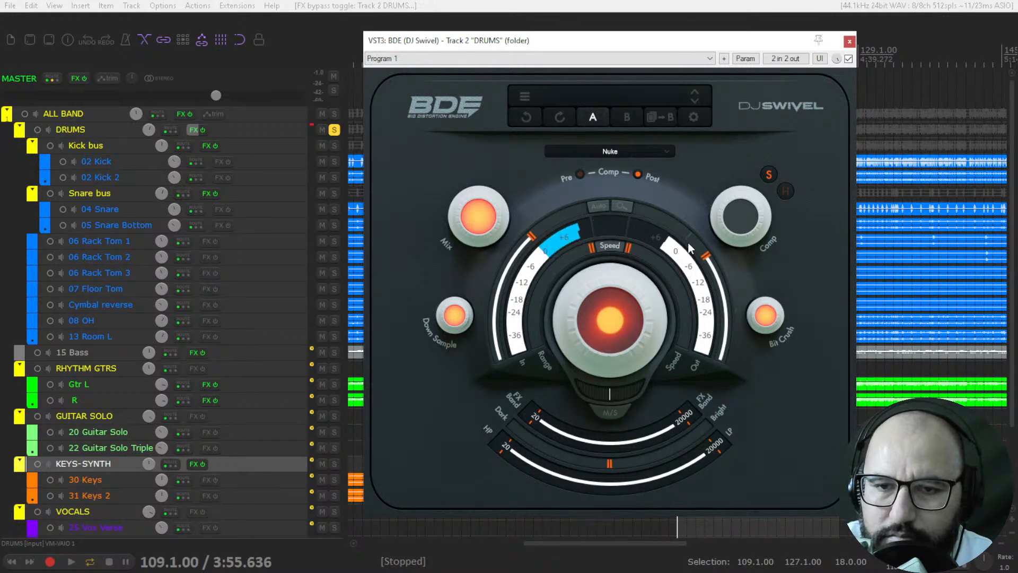
# Step: Switch the distortion type to Napalm and play the drums with Drive at 11.1 dB
pyautogui.click(597, 151)
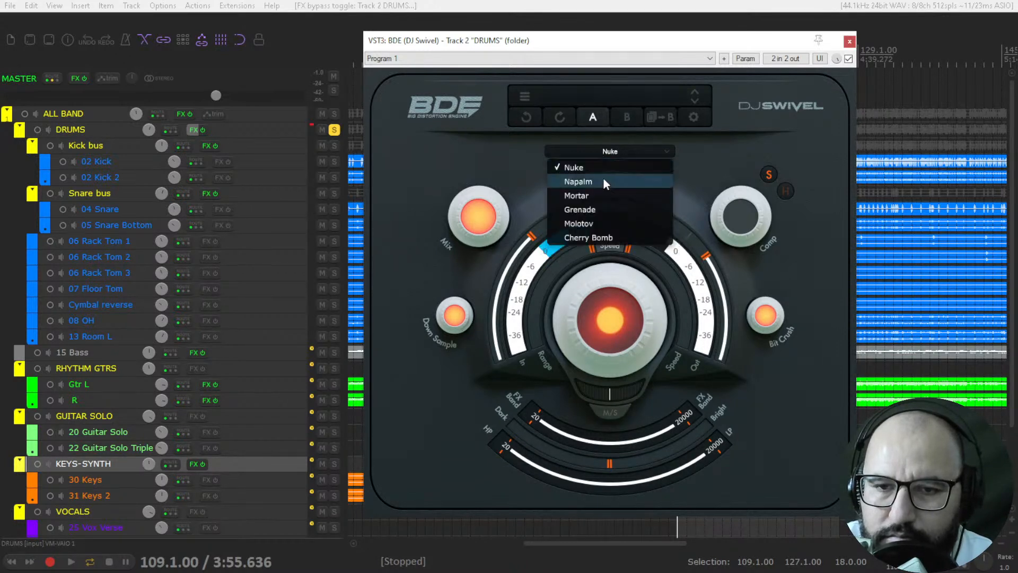
pyautogui.click(605, 182)
pyautogui.press('space')
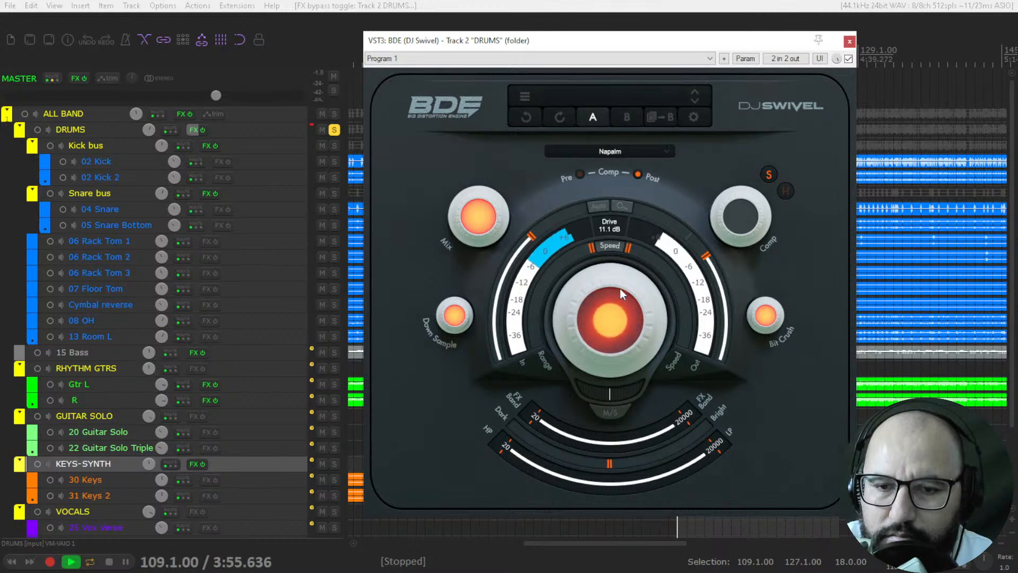
# Step: Audition the Mortar distortion type and try the Mix knob, returning it to full
pyautogui.click(615, 151)
pyautogui.click(615, 194)
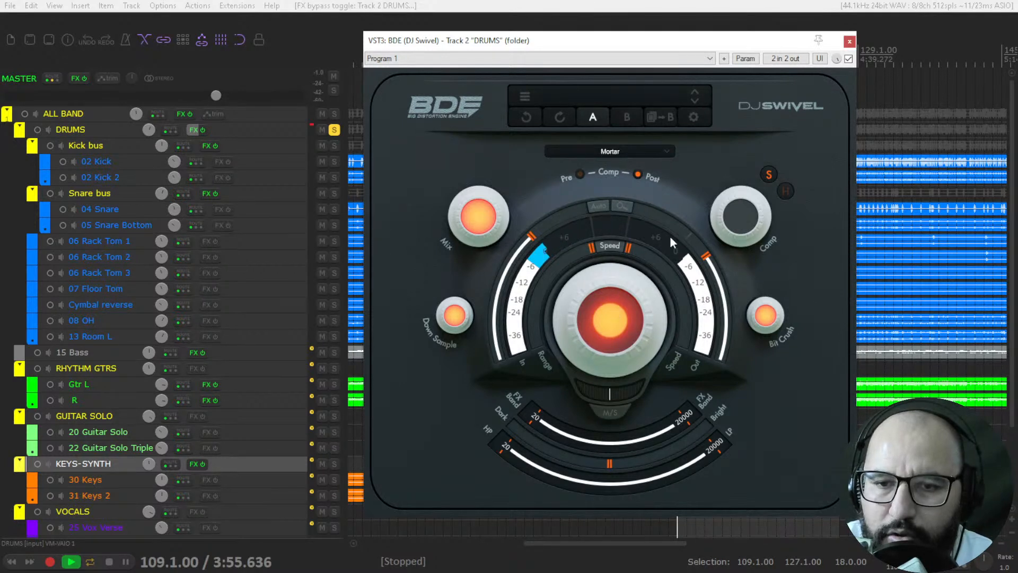
pyautogui.moveTo(481, 214)
pyautogui.mouseDown()
pyautogui.moveTo(472, 427)
pyautogui.moveTo(476, 195)
pyautogui.mouseUp()
# Step: Switch the distortion type to Grenade and raise Drive to 21.1 dB
pyautogui.click(597, 154)
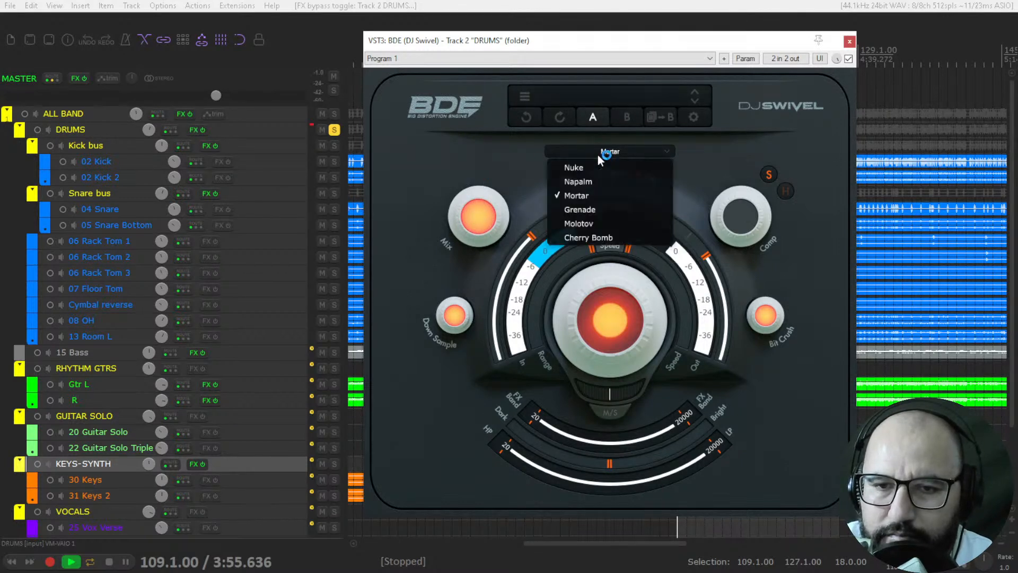
pyautogui.click(594, 210)
pyautogui.moveTo(618, 323); pyautogui.dragTo(633, 298)
pyautogui.moveTo(621, 248); pyautogui.dragTo(617, 273)
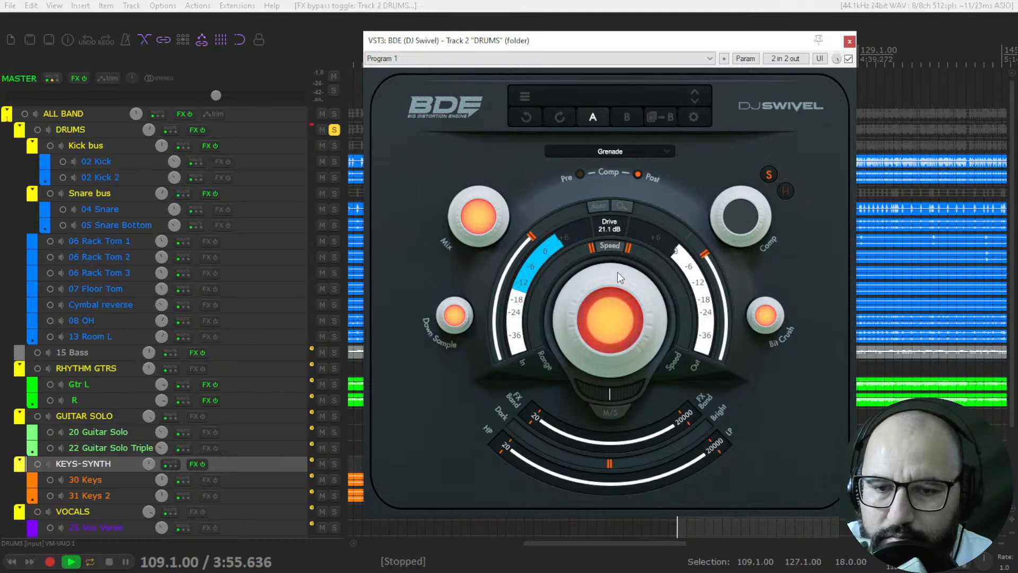
# Step: Audition the Molotov distortion type with Drive at 25.5 dB, then switch to Cherry Bomb
pyautogui.click(608, 151)
pyautogui.click(607, 224)
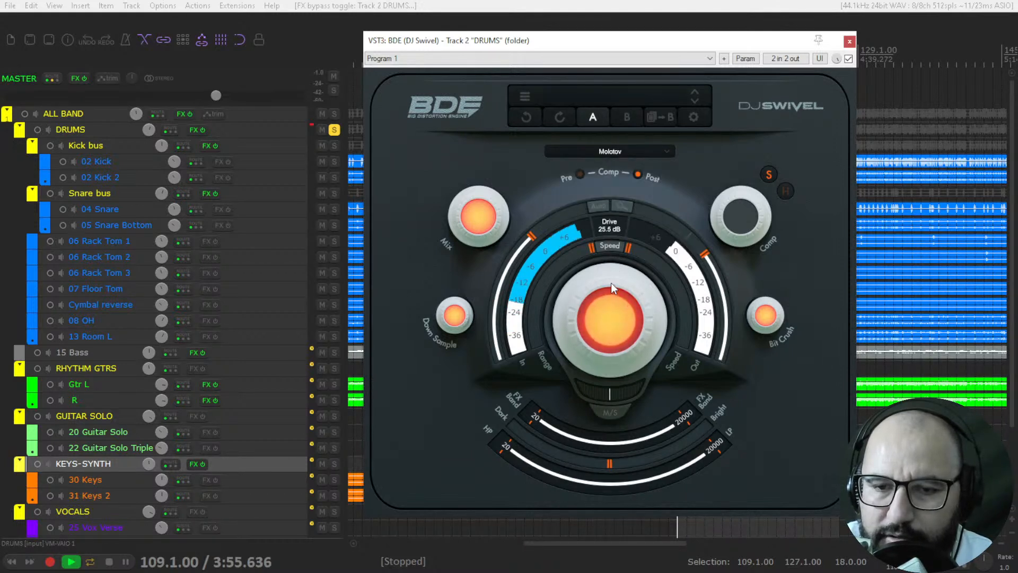
pyautogui.click(620, 152)
pyautogui.click(607, 234)
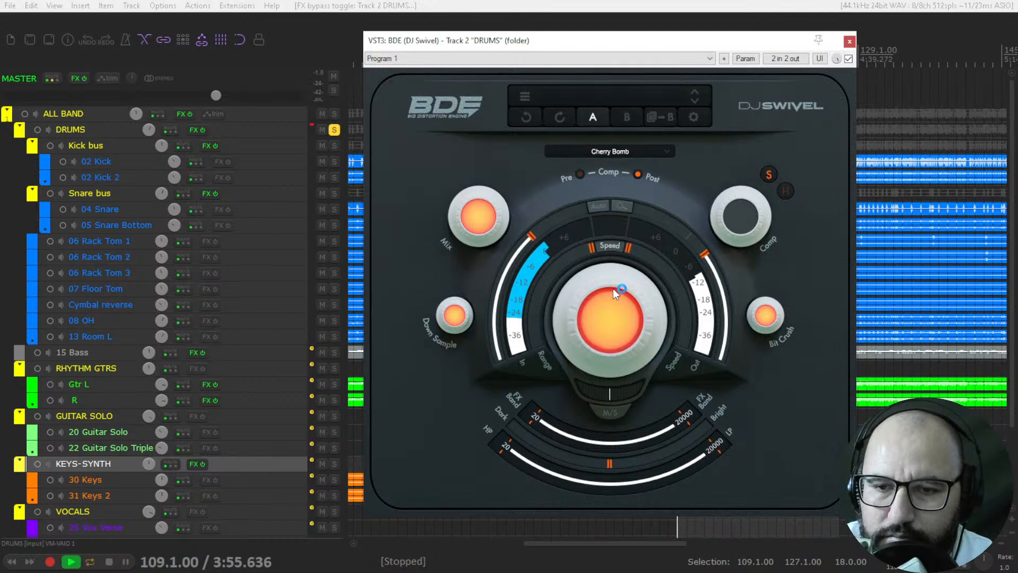
# Step: Turn down the Cherry Bomb distortion's Drive and reset the Out volume and Drive to their defaults
pyautogui.moveTo(493, 218)
pyautogui.mouseDown()
pyautogui.moveTo(486, 417)
pyautogui.moveTo(495, 199)
pyautogui.mouseUp()
pyautogui.moveTo(632, 294); pyautogui.dragTo(623, 457)
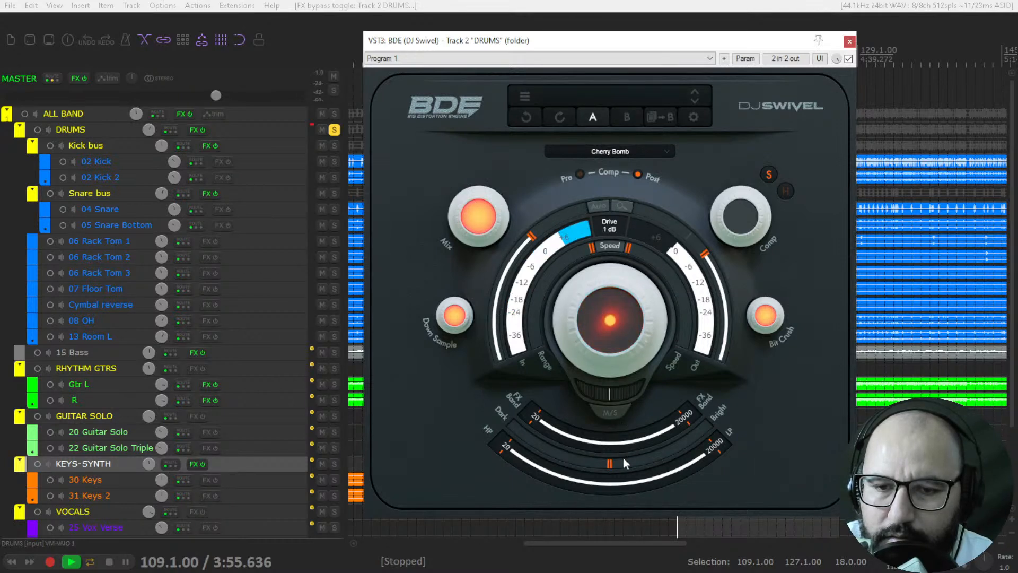
pyautogui.doubleClick(705, 254)
pyautogui.doubleClick(614, 333)
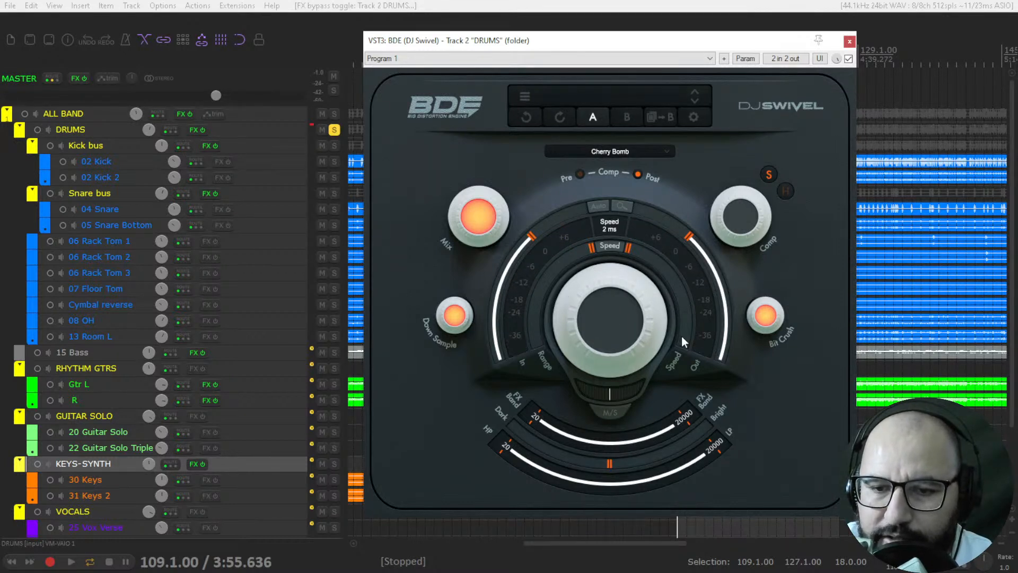
# Step: Raise Drive and audition the Speed range on the drums with the upper limit around 42.9 ms and 23.2 ms
pyautogui.moveTo(615, 316); pyautogui.dragTo(612, 186)
pyautogui.moveTo(591, 246); pyautogui.dragTo(561, 218)
pyautogui.moveTo(628, 245); pyautogui.dragTo(665, 405)
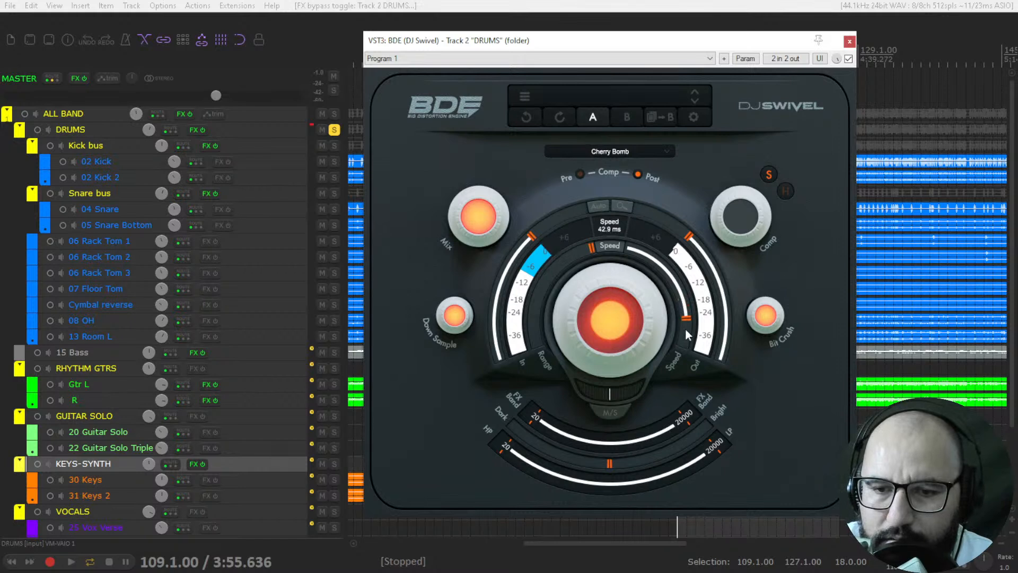
pyautogui.moveTo(687, 324); pyautogui.dragTo(687, 337)
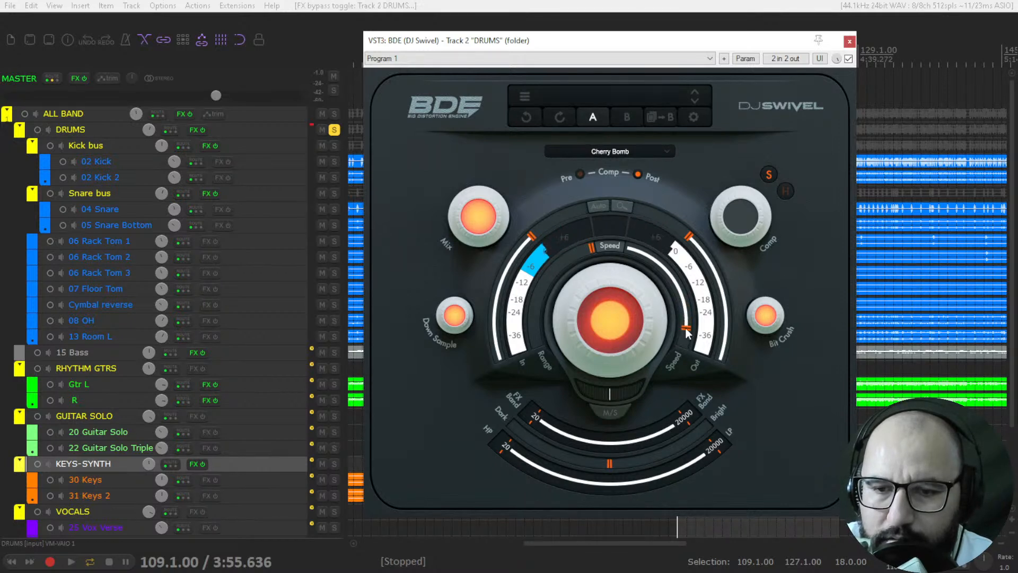
pyautogui.moveTo(619, 310)
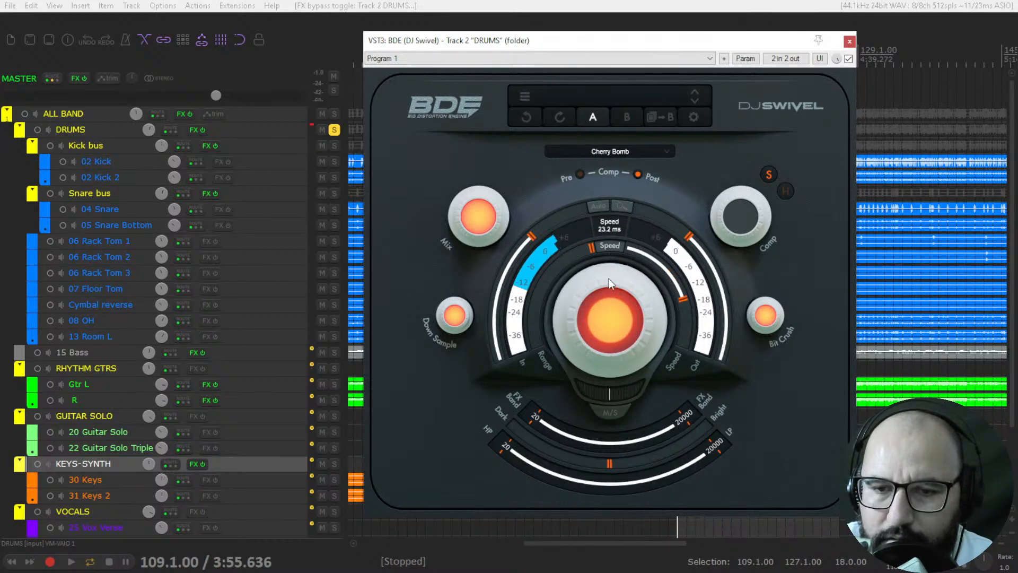
# Step: Shorten the upper limit of the Speed range and switch Speed off
pyautogui.moveTo(672, 276)
pyautogui.mouseDown()
pyautogui.moveTo(682, 298)
pyautogui.moveTo(663, 266)
pyautogui.mouseUp()
pyautogui.moveTo(549, 236); pyautogui.dragTo(452, 202)
pyautogui.moveTo(622, 260); pyautogui.dragTo(596, 246)
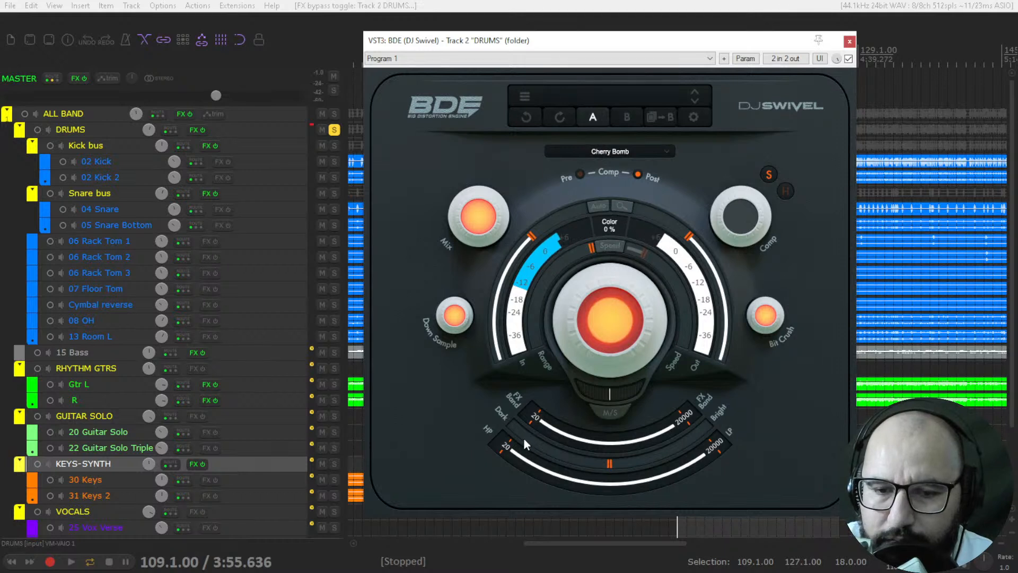
# Step: Limit the FX Band to 1008–12671 Hz and raise Drive to 40 dB
pyautogui.moveTo(530, 416); pyautogui.dragTo(645, 454)
pyautogui.moveTo(691, 424); pyautogui.dragTo(647, 428)
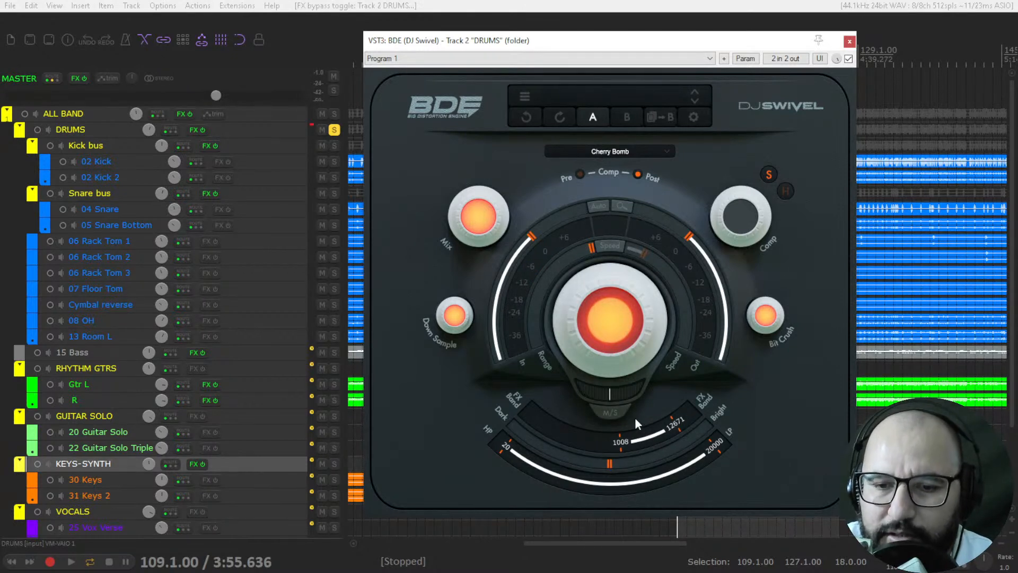
pyautogui.moveTo(605, 340)
pyautogui.moveTo(604, 337); pyautogui.dragTo(611, 244)
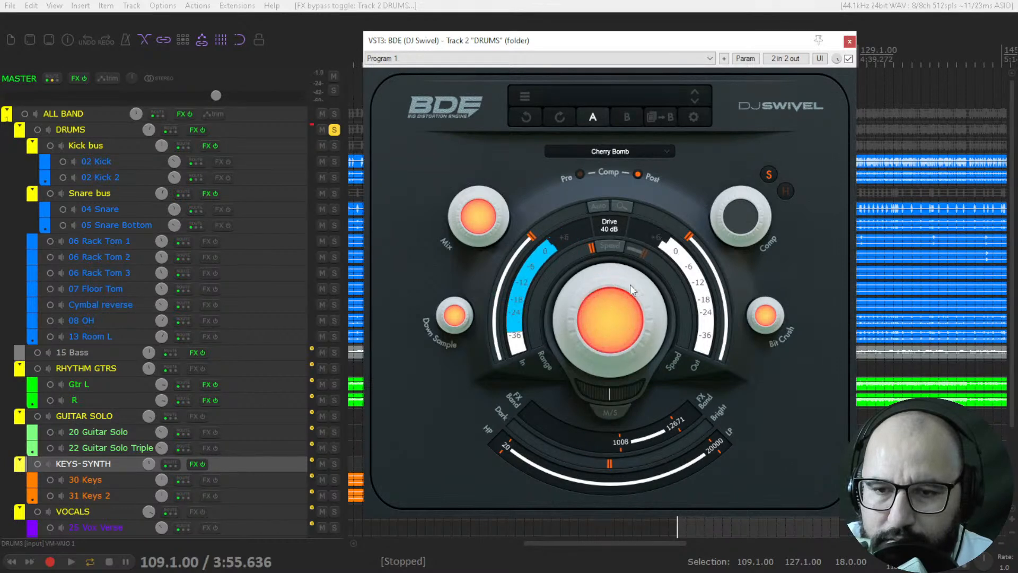
pyautogui.moveTo(631, 289); pyautogui.dragTo(631, 288)
# Step: Move the FX Band to the low end at 20–96 Hz and lower the Out volume to about -3.3 dB
pyautogui.moveTo(631, 448); pyautogui.dragTo(459, 399)
pyautogui.moveTo(689, 434); pyautogui.dragTo(532, 421)
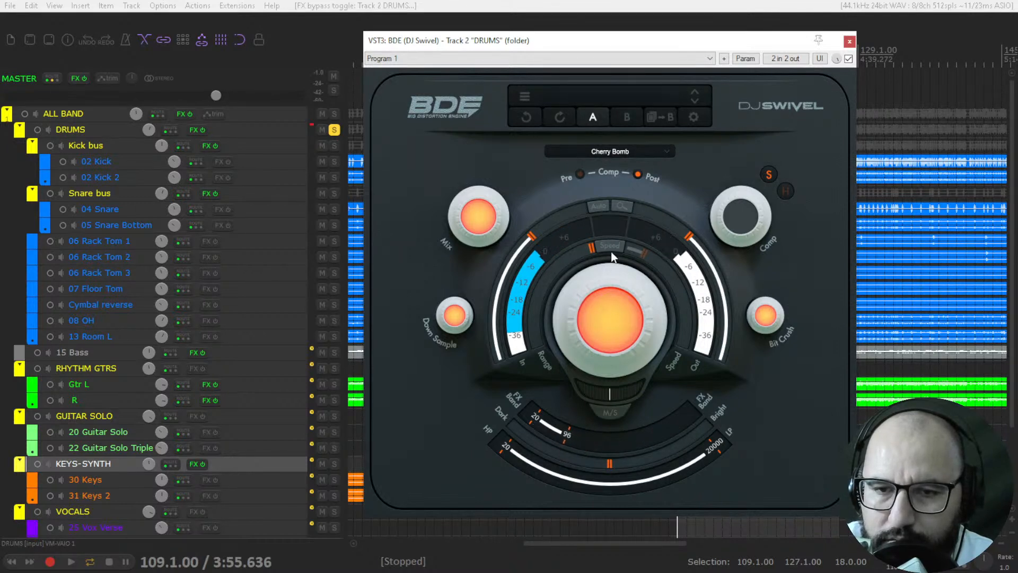
pyautogui.moveTo(686, 236); pyautogui.dragTo(695, 245)
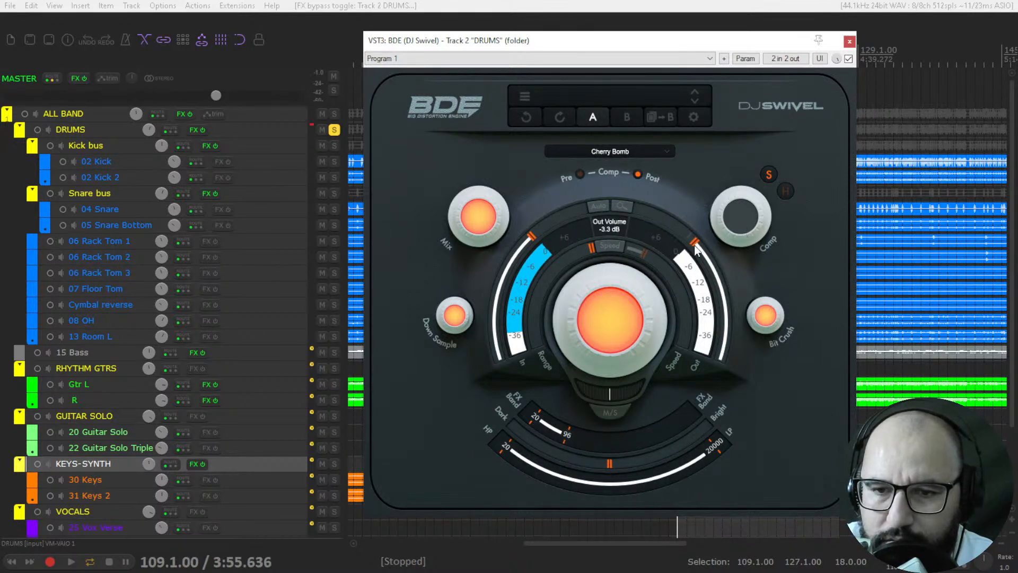
# Step: Switch the distortion type to Nuke and reduce its Out volume and Drive
pyautogui.click(607, 152)
pyautogui.click(605, 214)
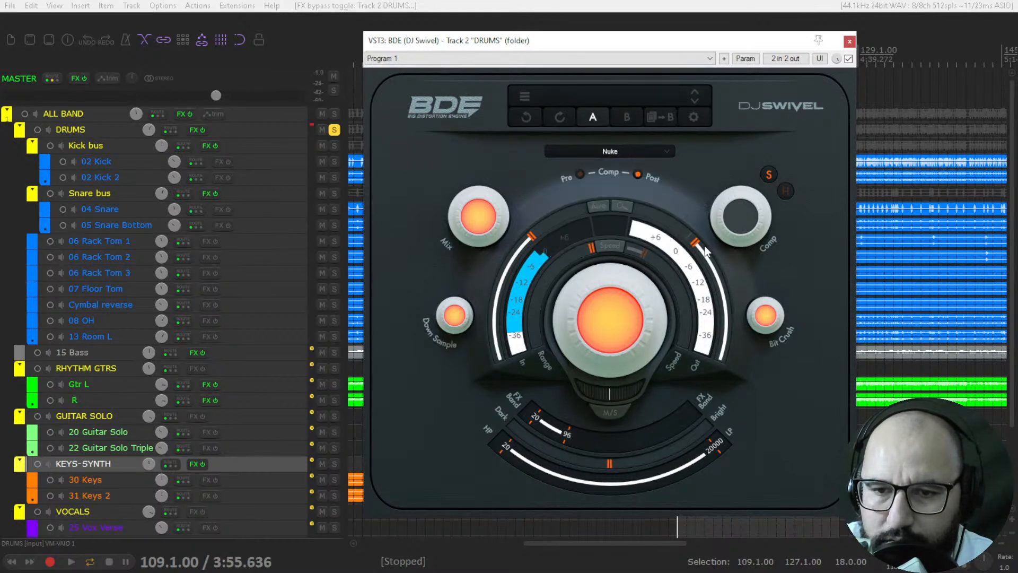
pyautogui.moveTo(703, 260); pyautogui.dragTo(705, 281)
pyautogui.moveTo(609, 304); pyautogui.dragTo(743, 355)
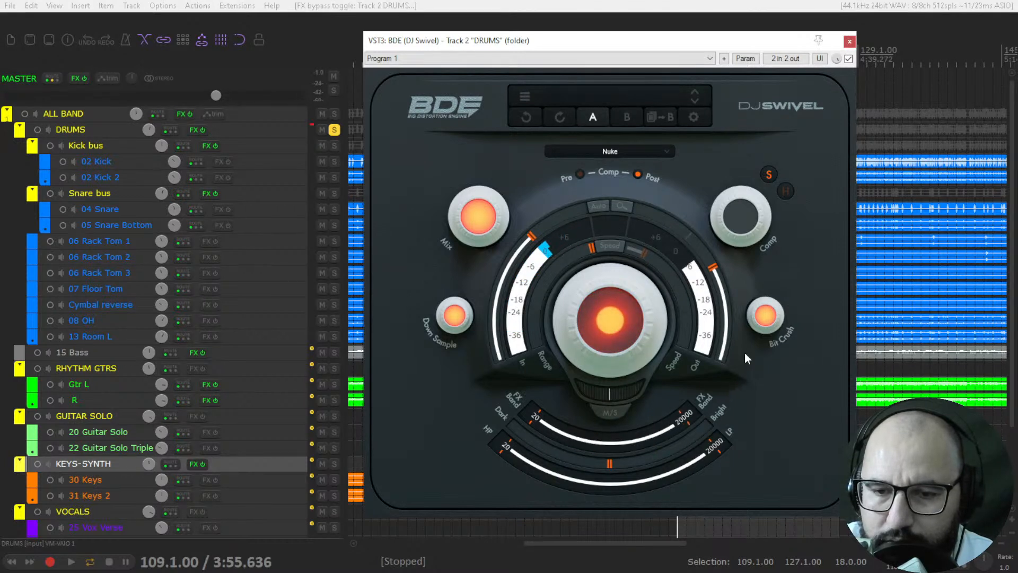
# Step: Readjust the Nuke distortion's level and Drive, and try the HP and LP filters, returning them to 20 and 20000 Hz
pyautogui.moveTo(714, 273); pyautogui.dragTo(712, 267)
pyautogui.moveTo(624, 293); pyautogui.dragTo(623, 269)
pyautogui.moveTo(504, 446)
pyautogui.mouseDown()
pyautogui.moveTo(611, 480)
pyautogui.moveTo(504, 448)
pyautogui.mouseUp()
pyautogui.moveTo(703, 458)
pyautogui.mouseDown()
pyautogui.moveTo(603, 482)
pyautogui.moveTo(650, 483)
pyautogui.moveTo(714, 456)
pyautogui.mouseUp()
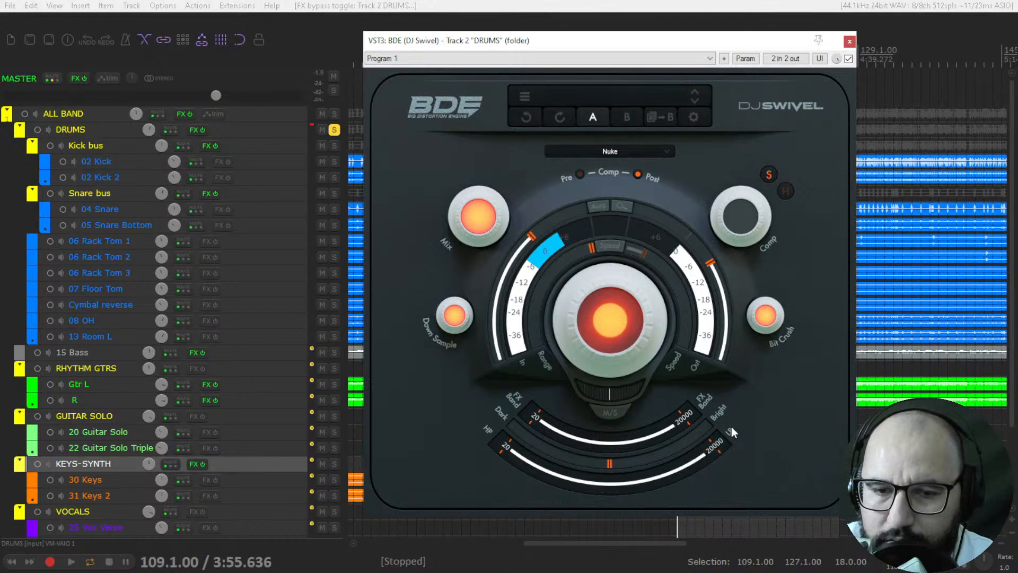
# Step: Turn Drive all the way down and reset the Out volume
pyautogui.moveTo(608, 350); pyautogui.dragTo(609, 475)
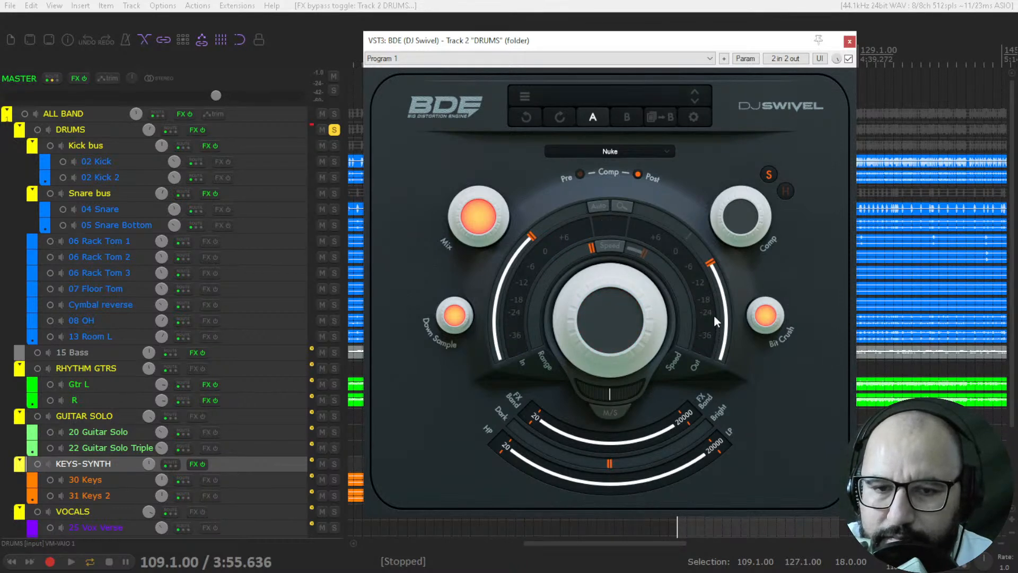
pyautogui.moveTo(715, 314)
pyautogui.mouseDown()
pyautogui.moveTo(727, 286)
pyautogui.moveTo(709, 266)
pyautogui.mouseUp()
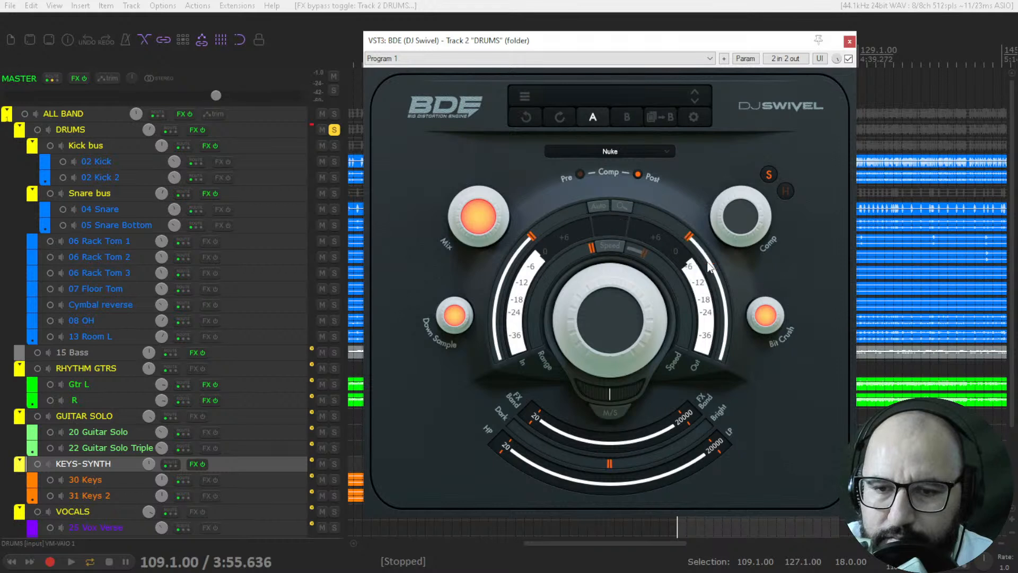
# Step: Raise Comp to about 63 % with Out volume at about -9.4 dB, and compare the drums with the plugin bypassed
pyautogui.moveTo(740, 215); pyautogui.dragTo(744, 178)
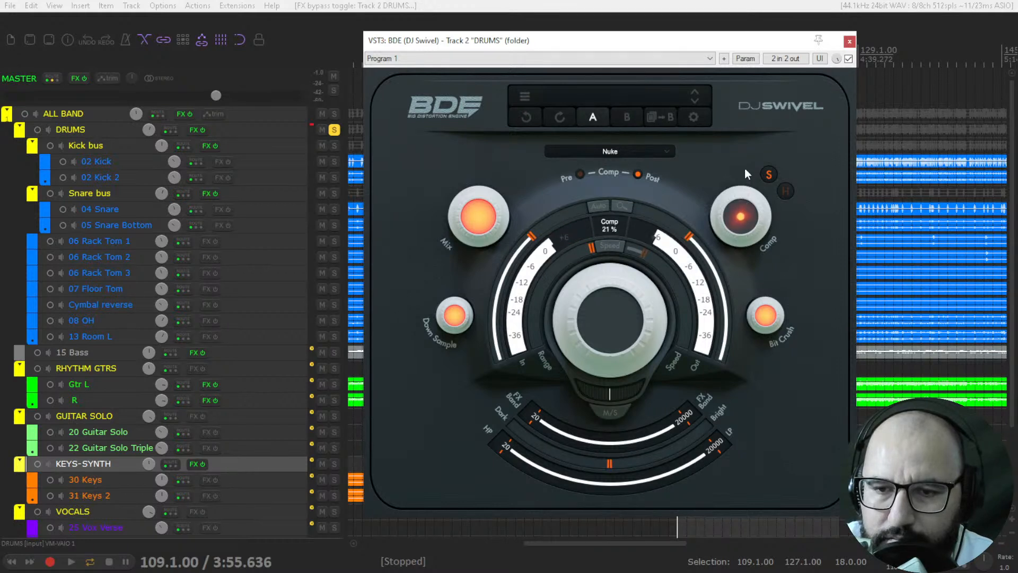
pyautogui.moveTo(688, 236)
pyautogui.mouseDown()
pyautogui.moveTo(703, 267)
pyautogui.moveTo(703, 249)
pyautogui.mouseUp()
pyautogui.moveTo(740, 204); pyautogui.dragTo(740, 139)
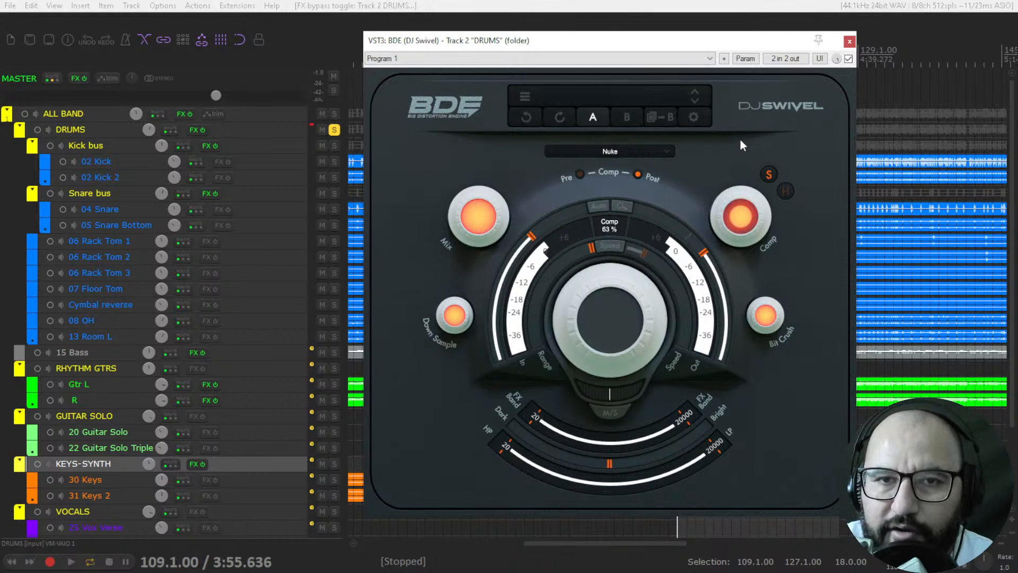
pyautogui.moveTo(704, 254); pyautogui.dragTo(706, 256)
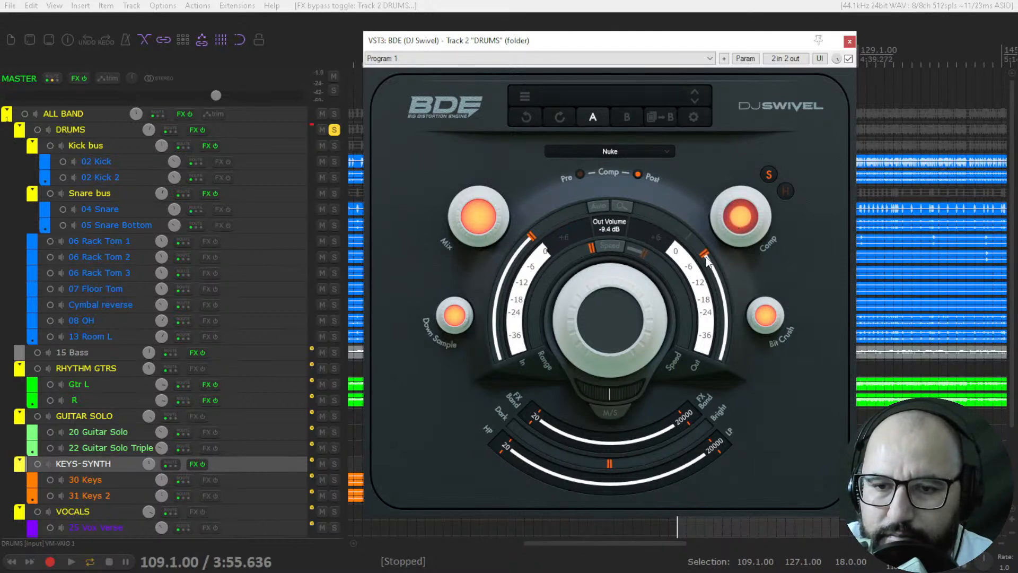
pyautogui.click(849, 59)
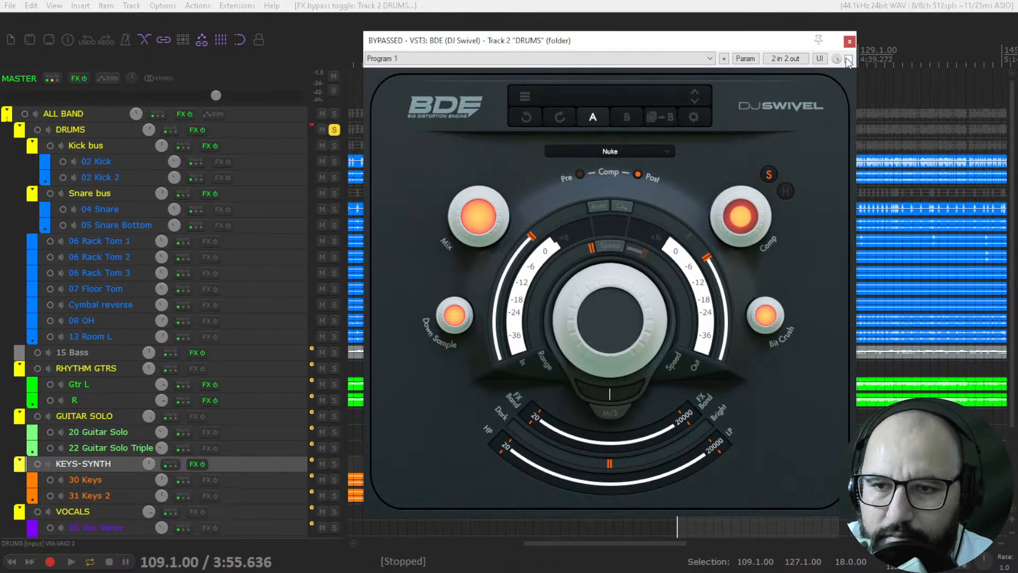
pyautogui.click(848, 59)
# Step: Audition the compressor's H mode with Comp from 27 % to 91 %, then return to S mode with Comp fully down
pyautogui.click(785, 192)
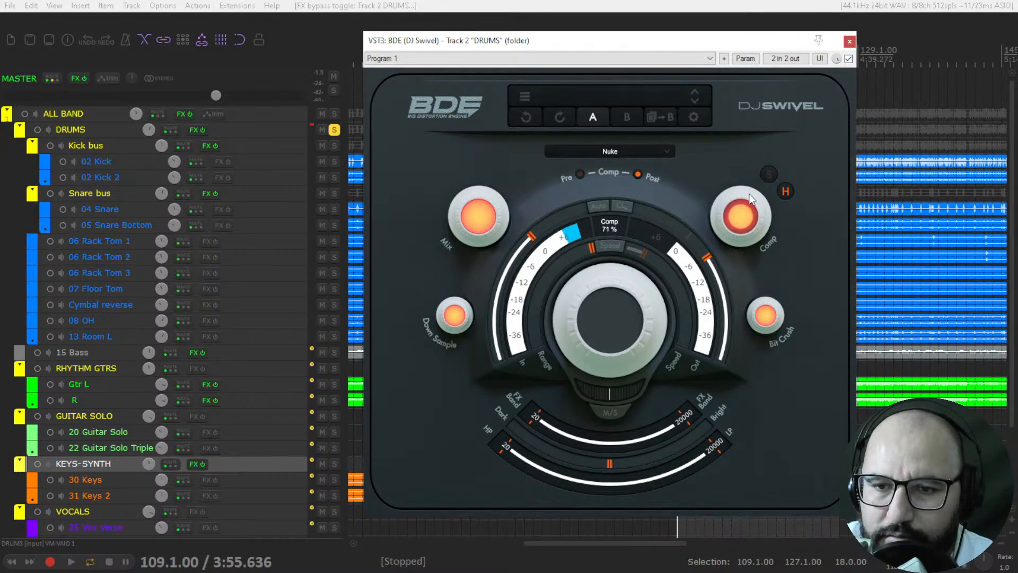
pyautogui.moveTo(749, 199); pyautogui.dragTo(737, 286)
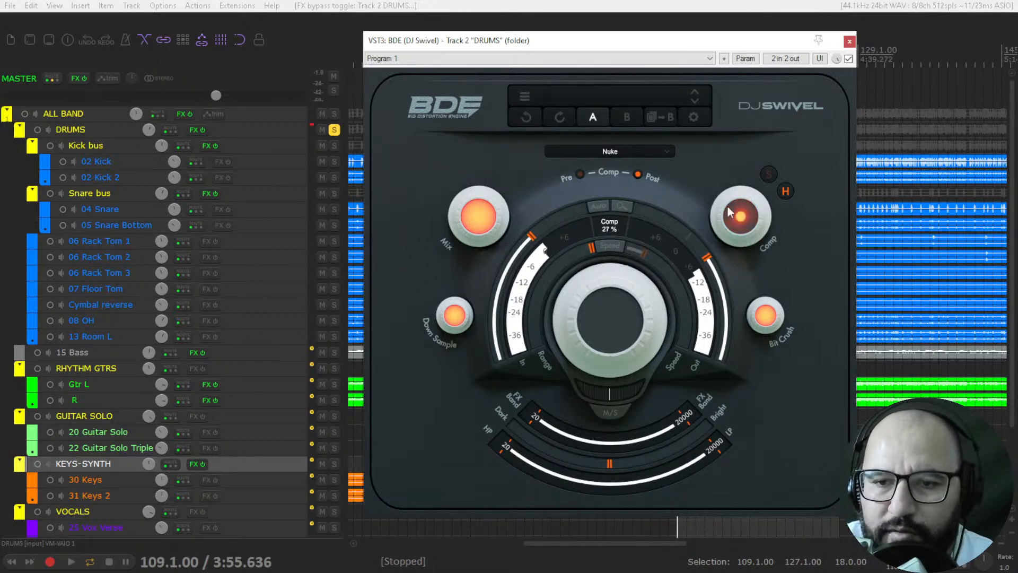
pyautogui.moveTo(737, 211); pyautogui.dragTo(743, 173)
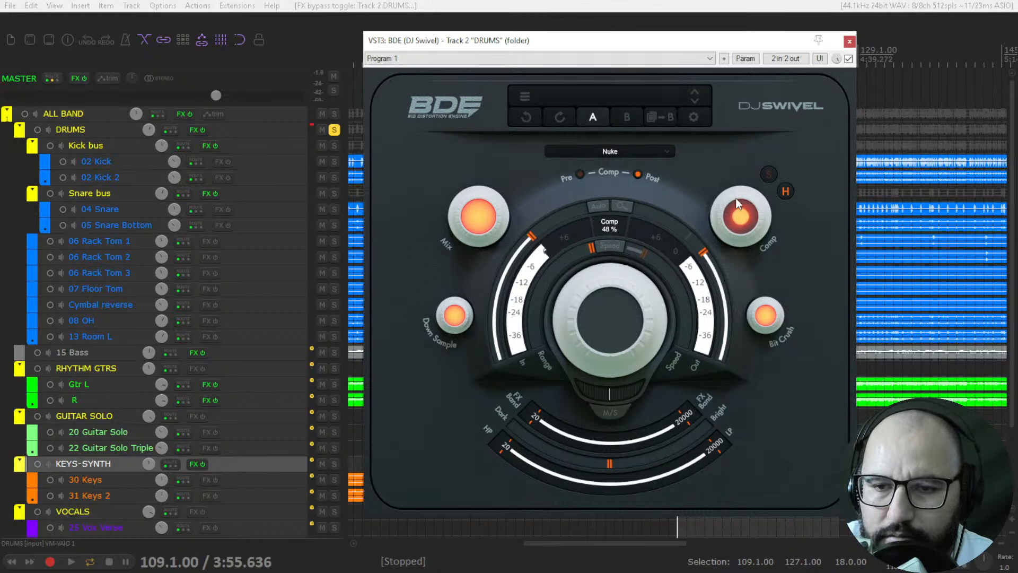
pyautogui.moveTo(743, 225); pyautogui.dragTo(717, 142)
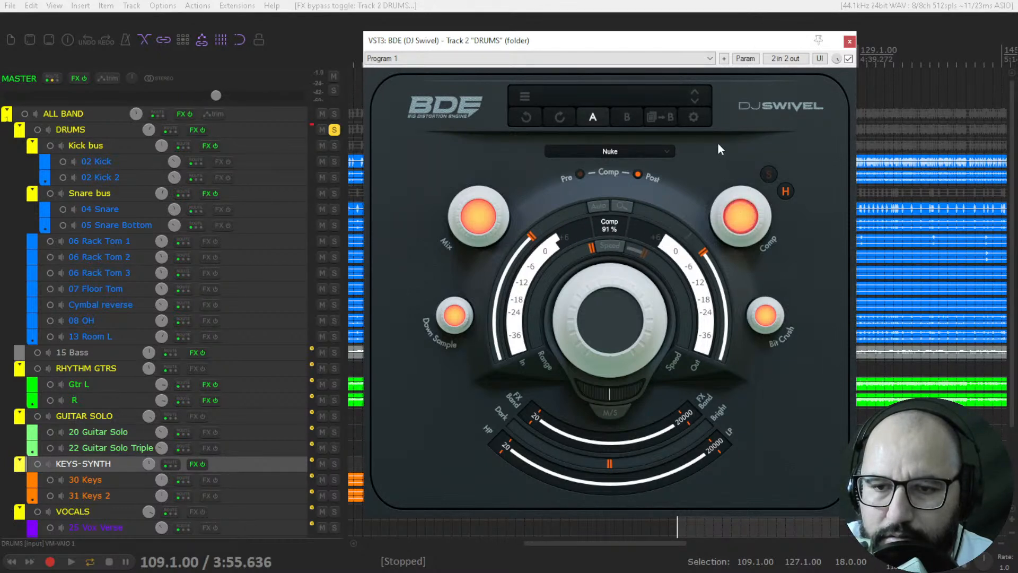
pyautogui.click(770, 173)
pyautogui.moveTo(742, 261); pyautogui.dragTo(750, 413)
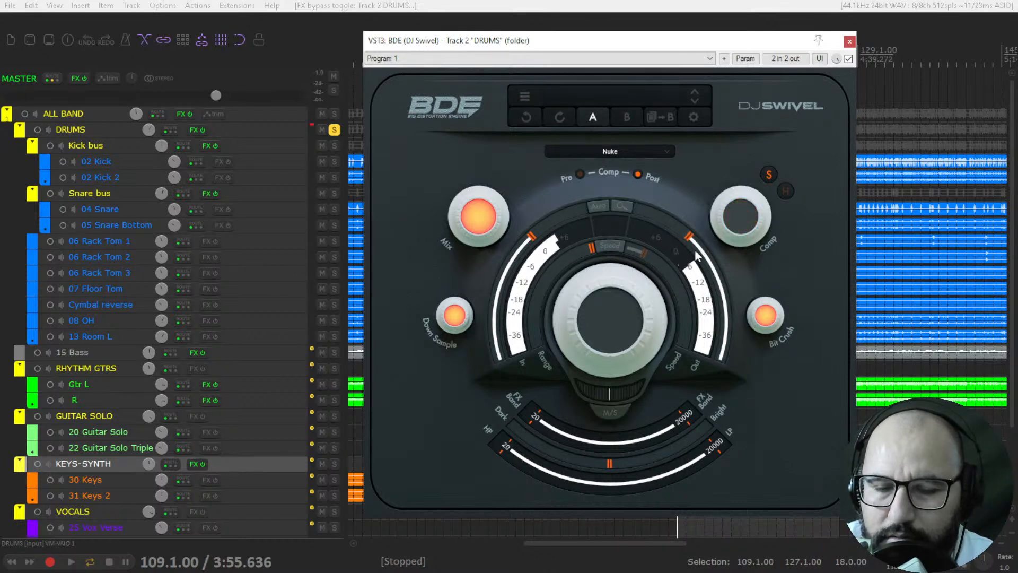
# Step: Lower the Down Sample knob to hear its effect on the drums, then reset it
pyautogui.moveTo(463, 319)
pyautogui.moveTo(457, 323); pyautogui.dragTo(450, 405)
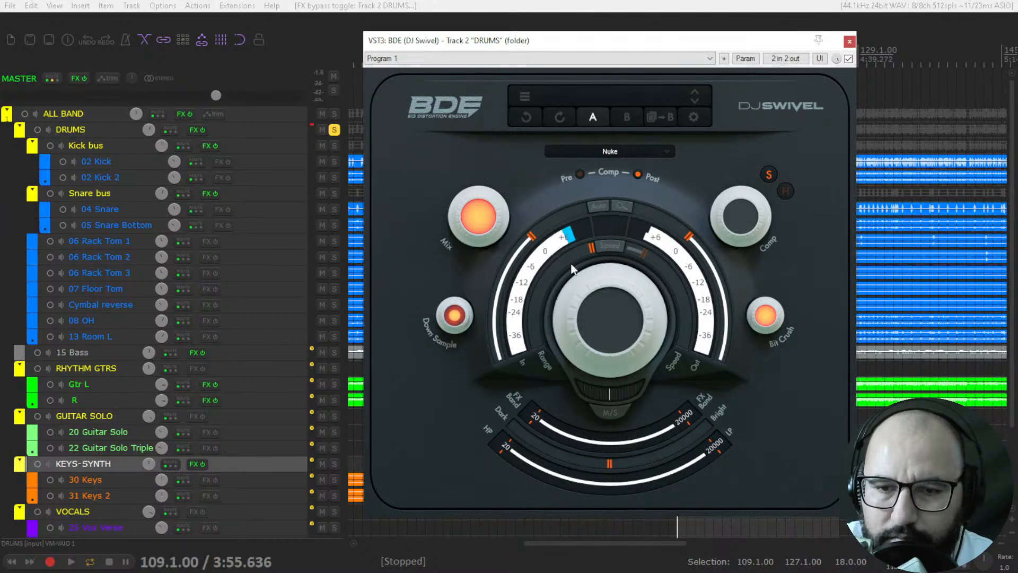
pyautogui.moveTo(599, 328)
pyautogui.moveTo(597, 324)
pyautogui.mouseDown()
pyautogui.moveTo(609, 249)
pyautogui.moveTo(599, 325)
pyautogui.mouseUp()
pyautogui.doubleClick(455, 316)
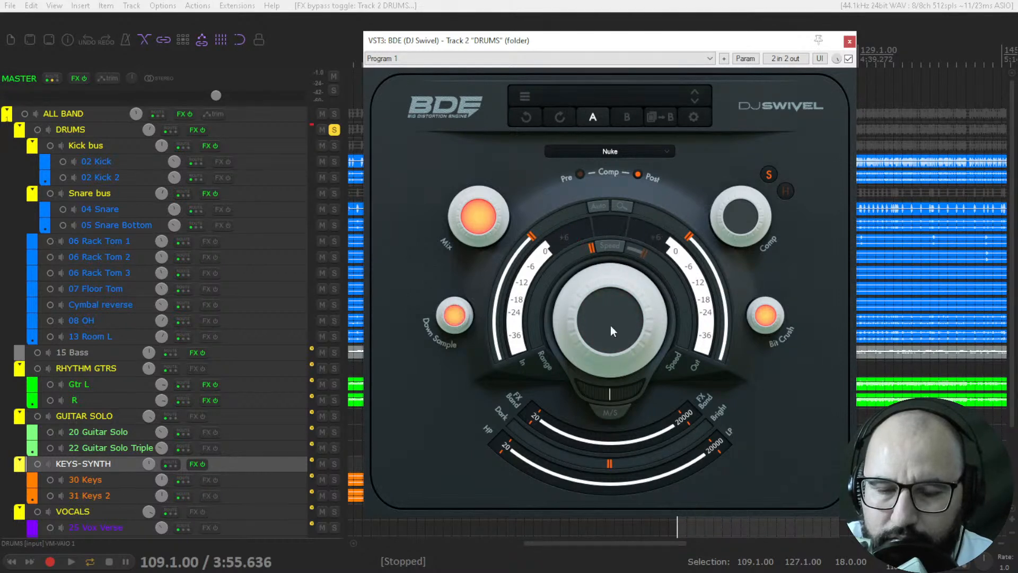
# Step: Audition Bit Crush down to 2.5 bit, return it to full and stop playback
pyautogui.moveTo(766, 324); pyautogui.dragTo(770, 441)
pyautogui.press('space')
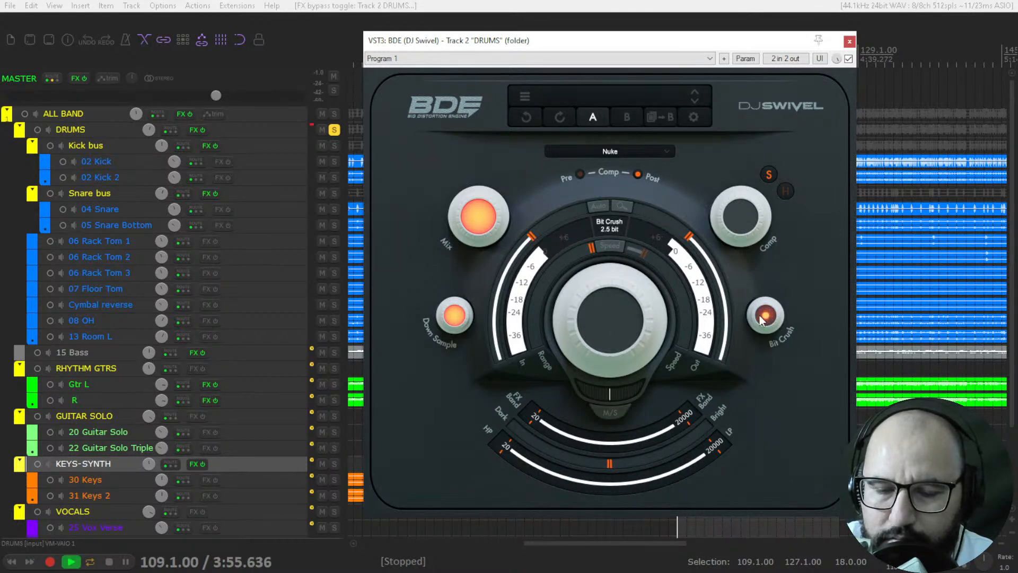
pyautogui.moveTo(759, 317); pyautogui.dragTo(757, 172)
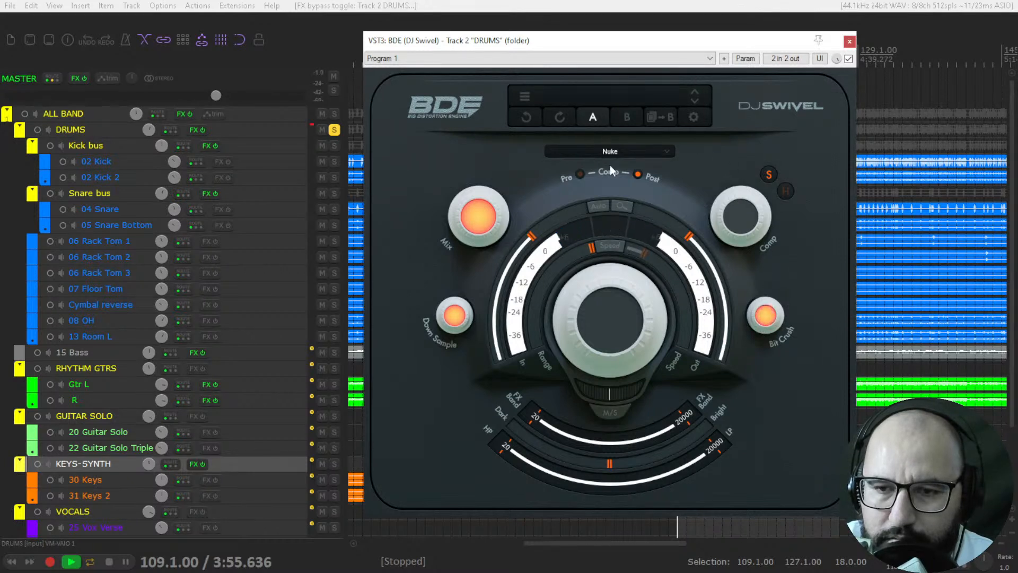
pyautogui.press('space')
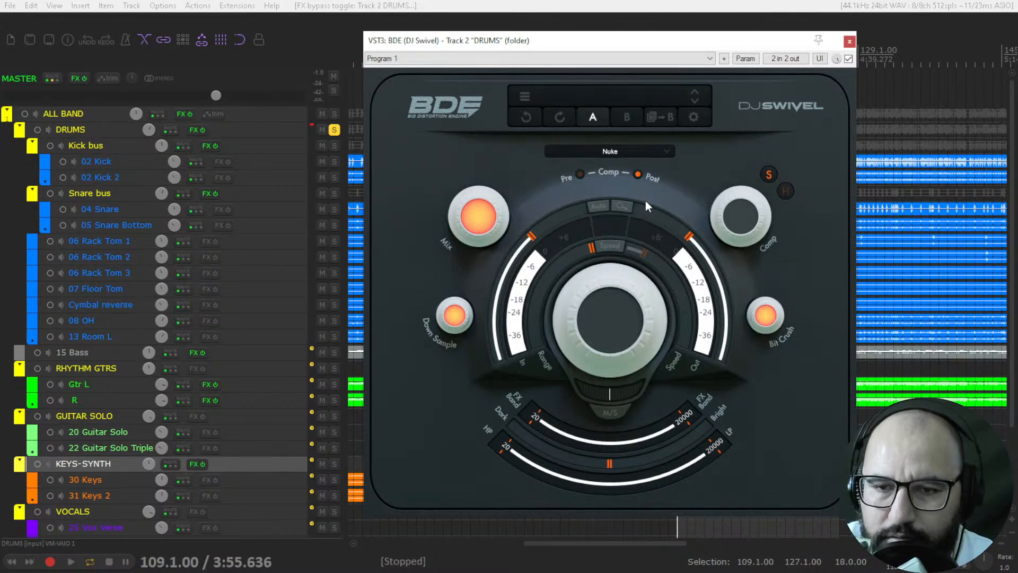
# Step: Bypass and close BDE on the DRUMS track, and move the solo from DRUMS to KEYS-SYNTH
pyautogui.click(849, 58)
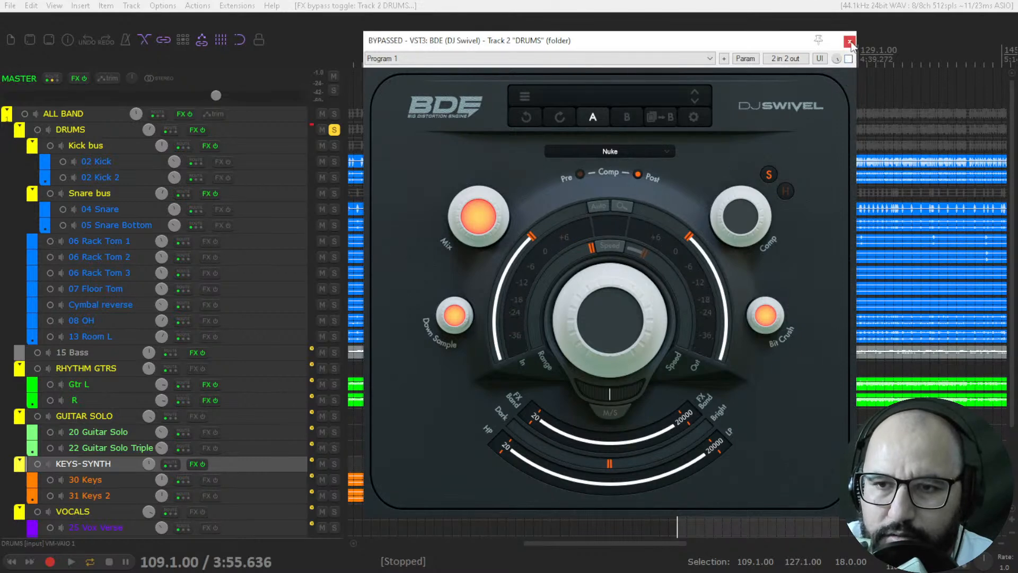
pyautogui.click(850, 41)
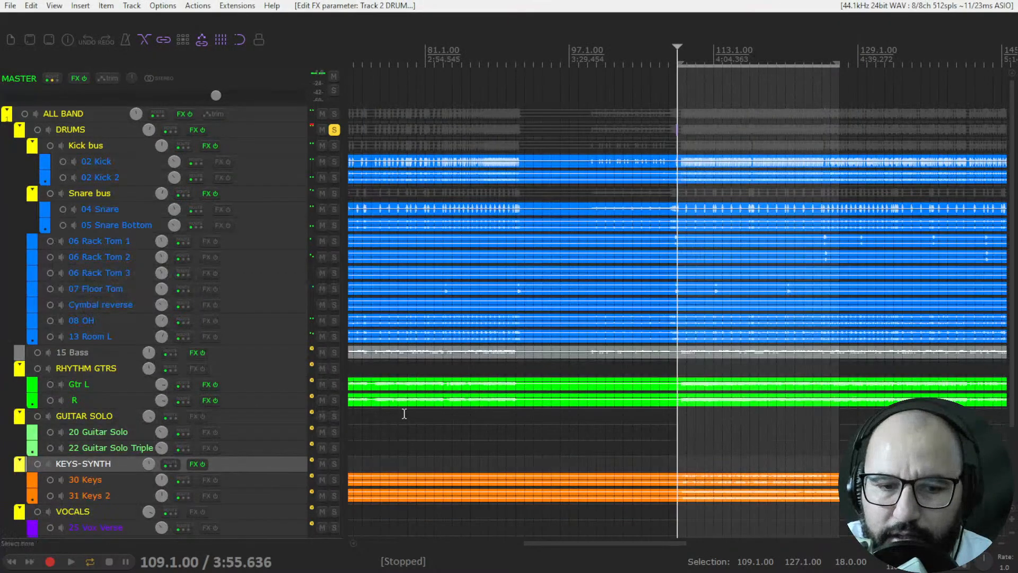
pyautogui.click(334, 130)
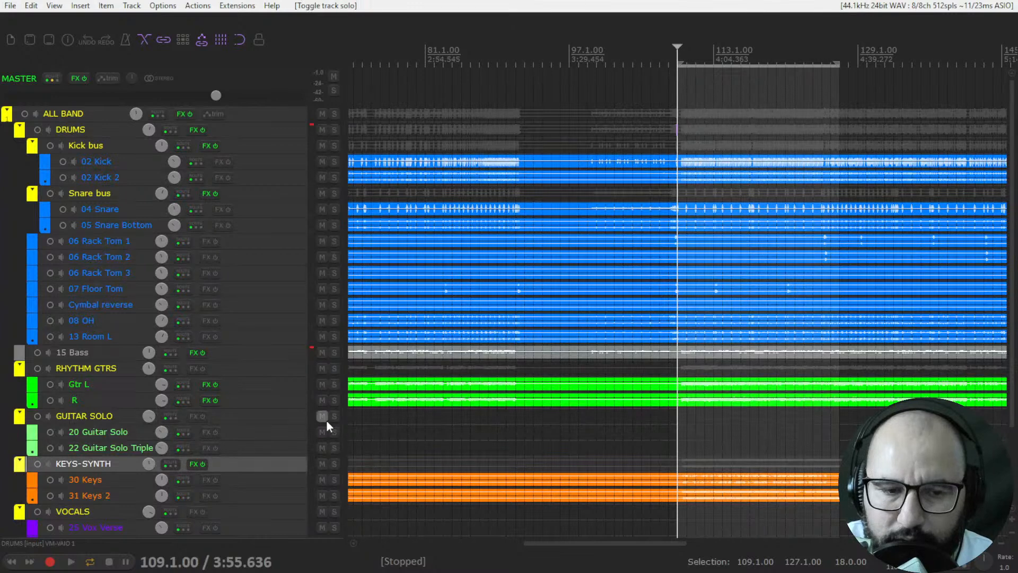
pyautogui.click(333, 464)
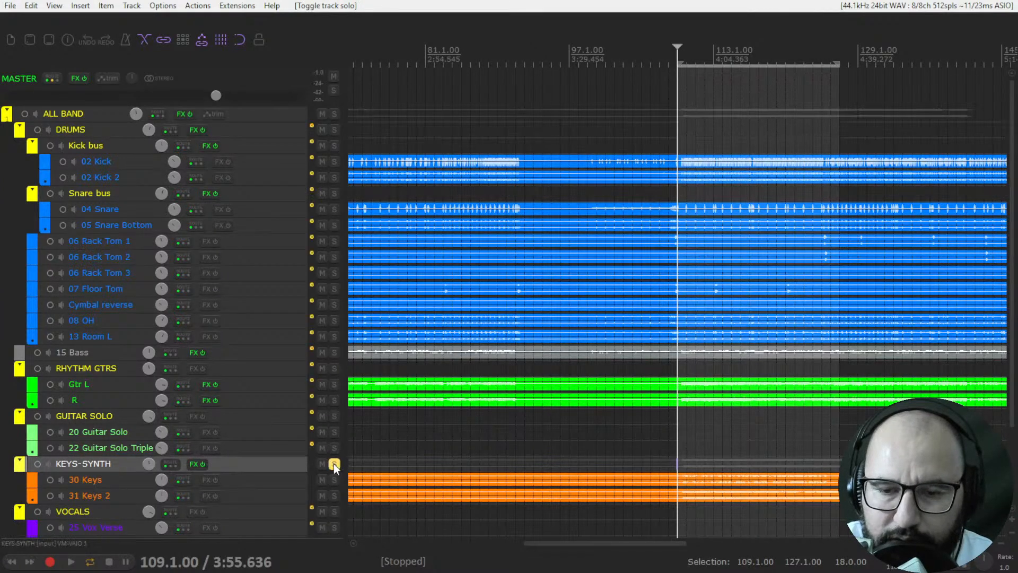
# Step: Play the soloed keys and open the BDE plugin on the KEYS-SYNTH track
pyautogui.press('space')
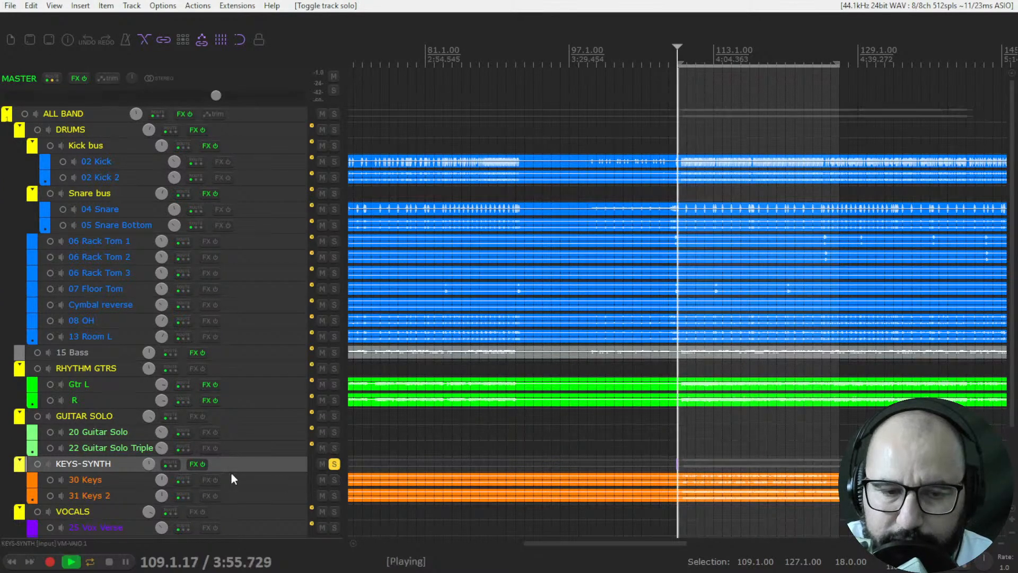
pyautogui.rightClick(193, 466)
pyautogui.click(216, 345)
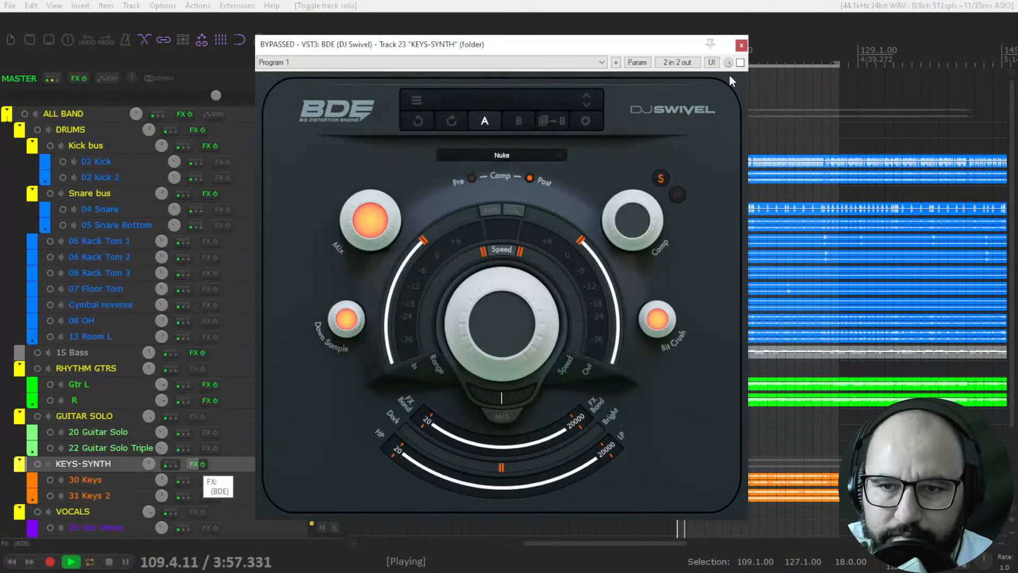
# Step: Enable BDE on the KEYS-SYNTH track, raise Drive in Nuke mode and lower the output volume to compensate
pyautogui.click(740, 62)
pyautogui.moveTo(502, 329); pyautogui.dragTo(505, 300)
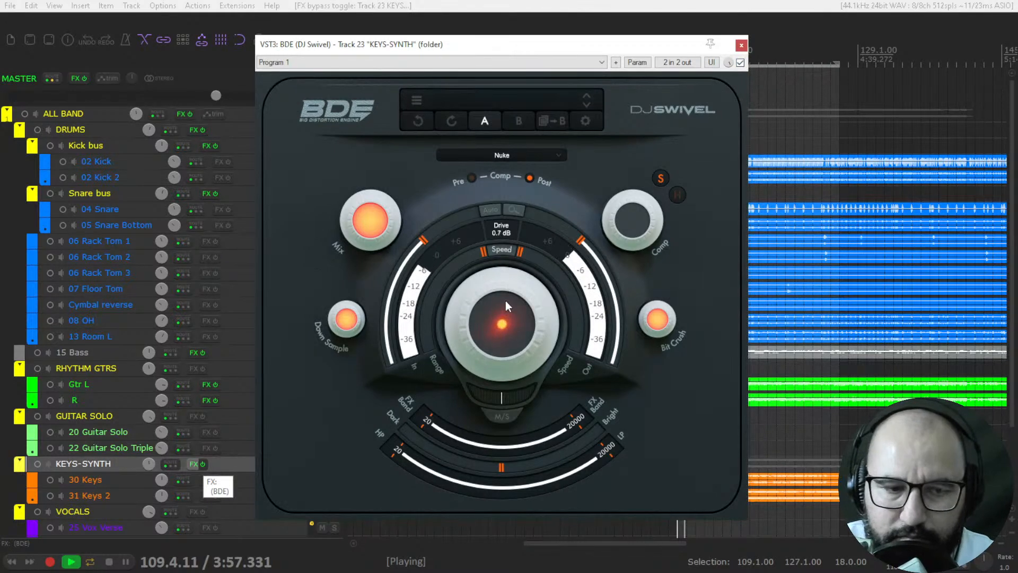
pyautogui.moveTo(505, 301); pyautogui.dragTo(508, 253)
pyautogui.moveTo(587, 246); pyautogui.dragTo(598, 264)
pyautogui.moveTo(511, 318); pyautogui.dragTo(515, 269)
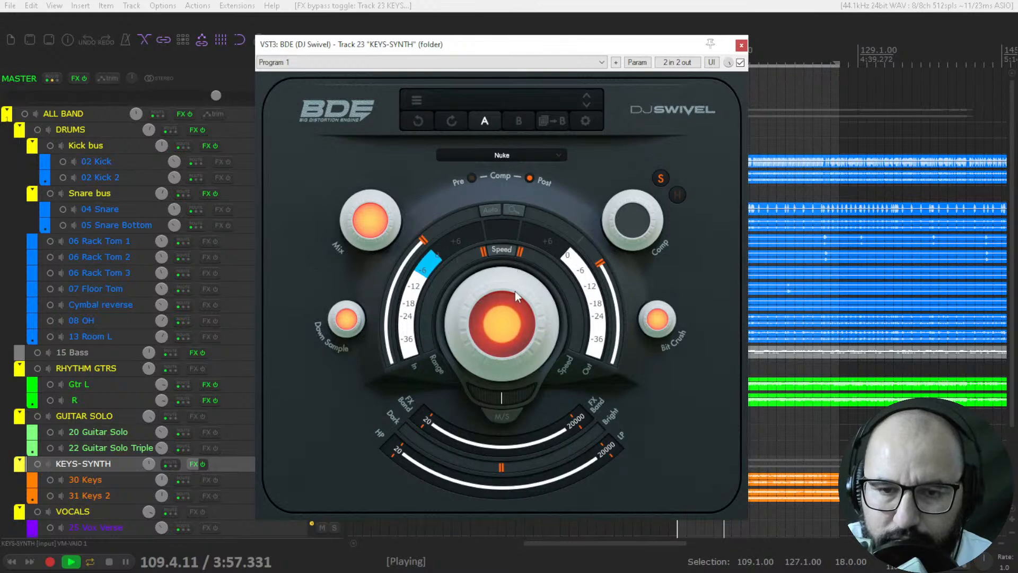
# Step: Audition the Napalm mode with Drive at about 20.9 dB and the FX band's low limit at 137
pyautogui.click(512, 155)
pyautogui.click(501, 184)
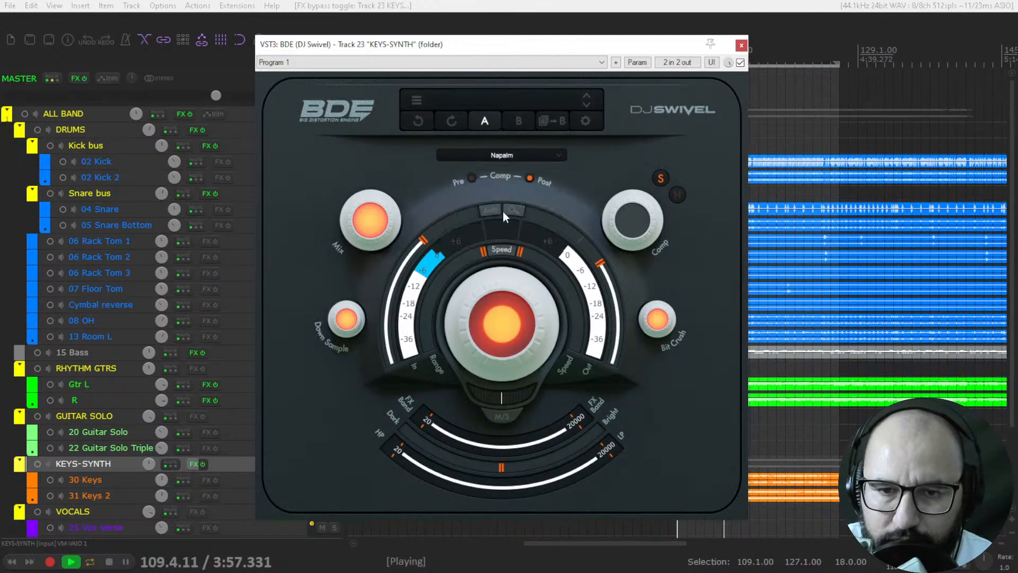
pyautogui.moveTo(504, 318); pyautogui.dragTo(504, 295)
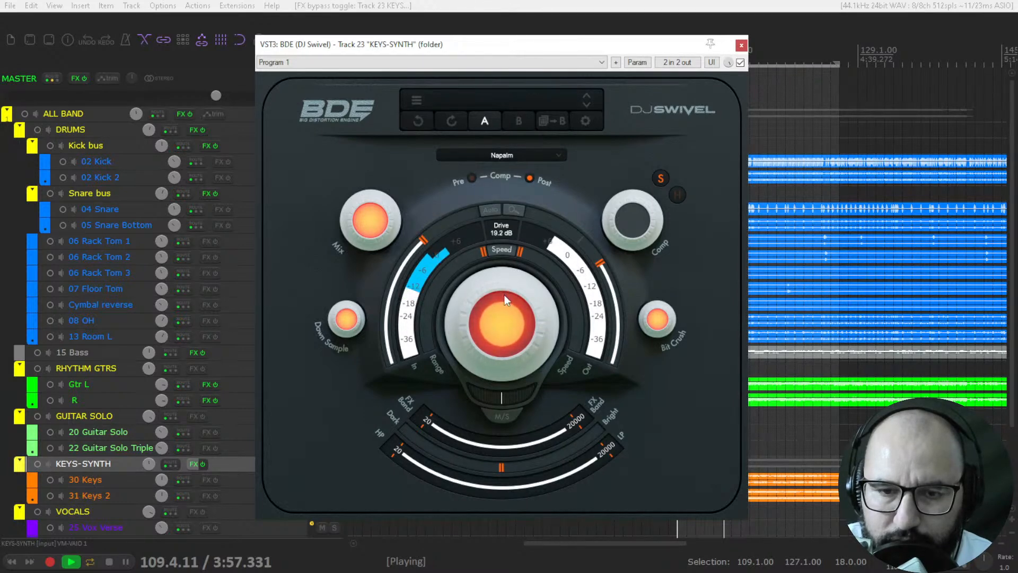
pyautogui.moveTo(428, 420); pyautogui.dragTo(484, 445)
pyautogui.click(493, 322)
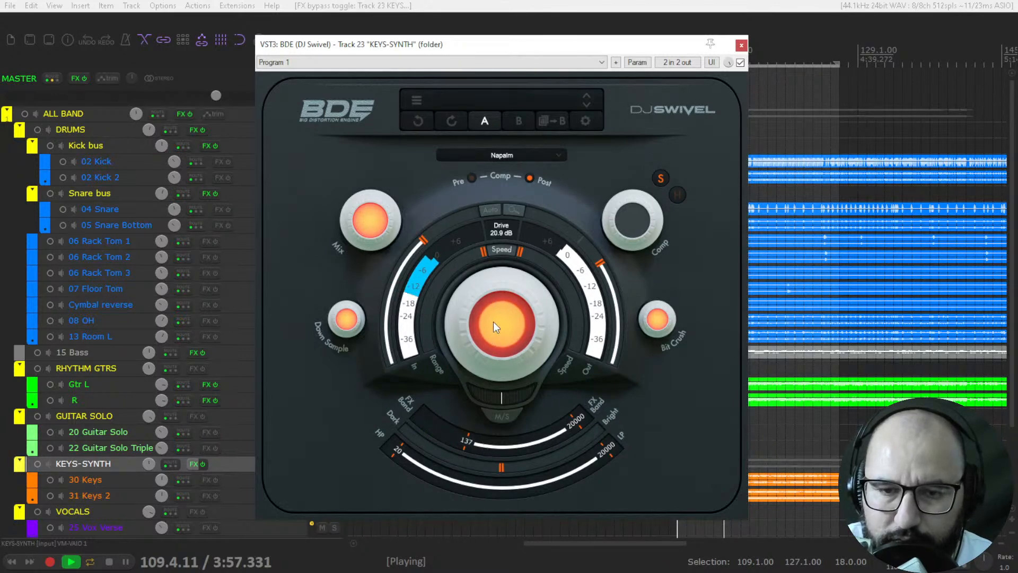
# Step: Switch the distortion mode to Mortar and lower the output volume to about -15.7 dB
pyautogui.click(498, 156)
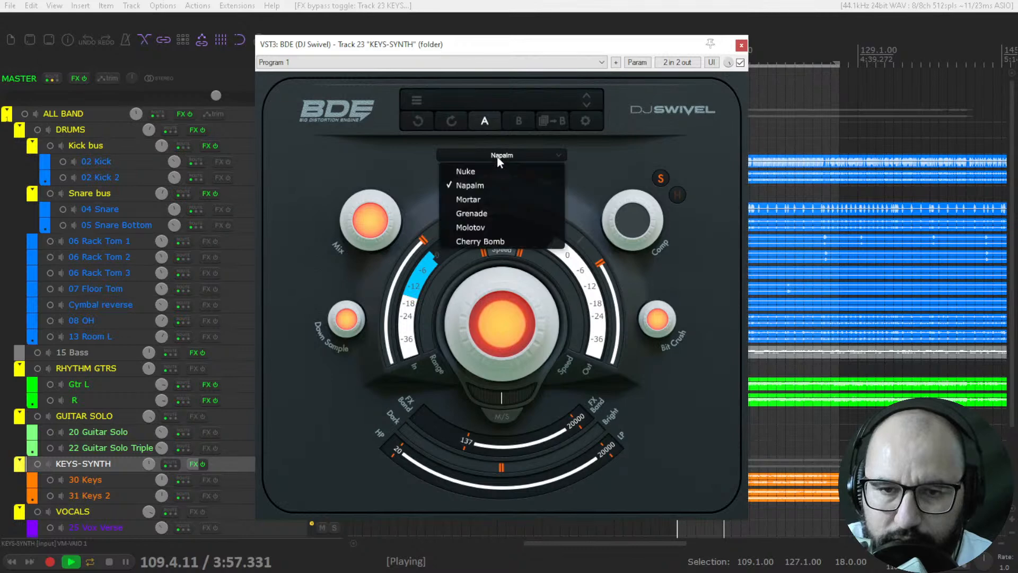
pyautogui.click(488, 198)
pyautogui.moveTo(600, 264); pyautogui.dragTo(605, 271)
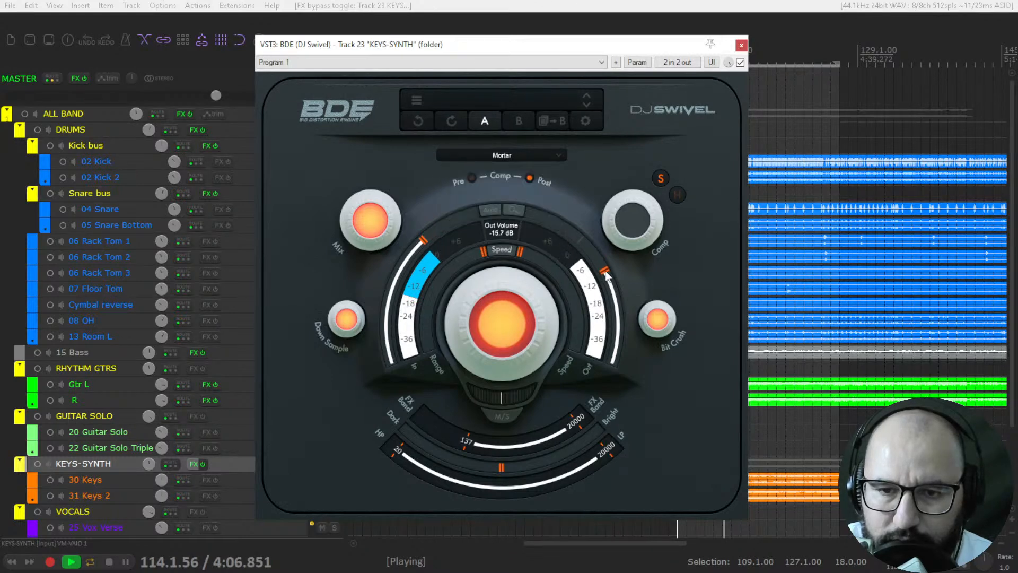
# Step: Lower the Mix to blend in the dry keys, then return it to 100%
pyautogui.moveTo(381, 205); pyautogui.dragTo(269, 312)
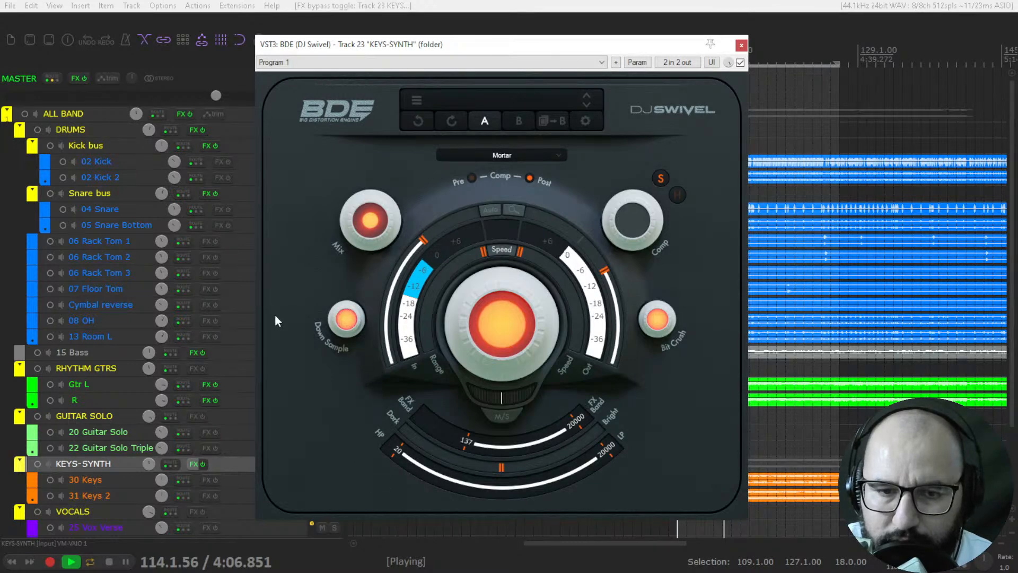
pyautogui.moveTo(658, 320)
pyautogui.moveTo(658, 320)
pyautogui.mouseDown()
pyautogui.moveTo(671, 519)
pyautogui.moveTo(651, 339)
pyautogui.mouseUp()
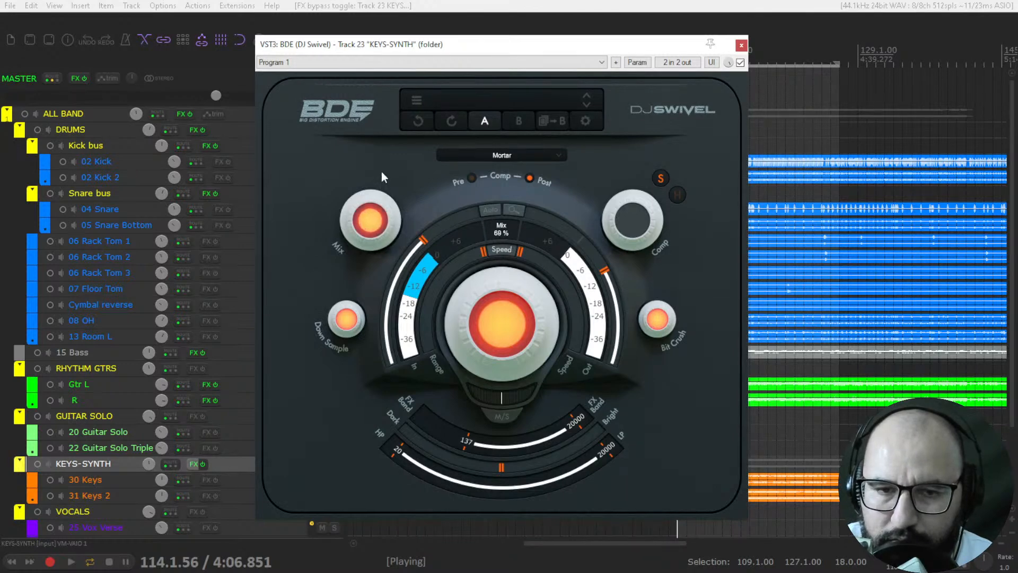
pyautogui.moveTo(375, 207); pyautogui.dragTo(381, 140)
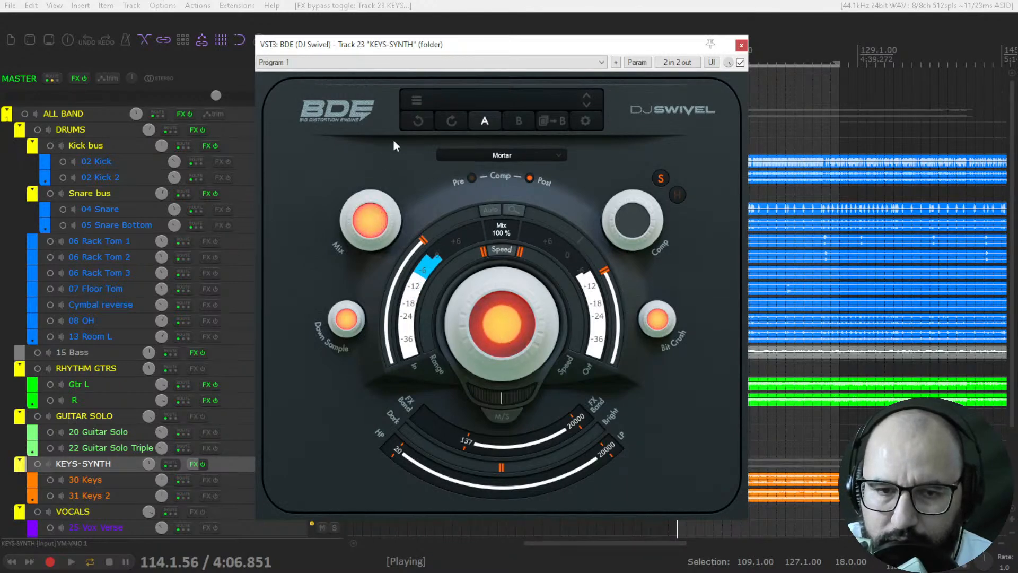
# Step: Audition Bit Crush at 2 bit on the keys with a raised output volume, then return it to 16 bit
pyautogui.moveTo(657, 320); pyautogui.dragTo(663, 474)
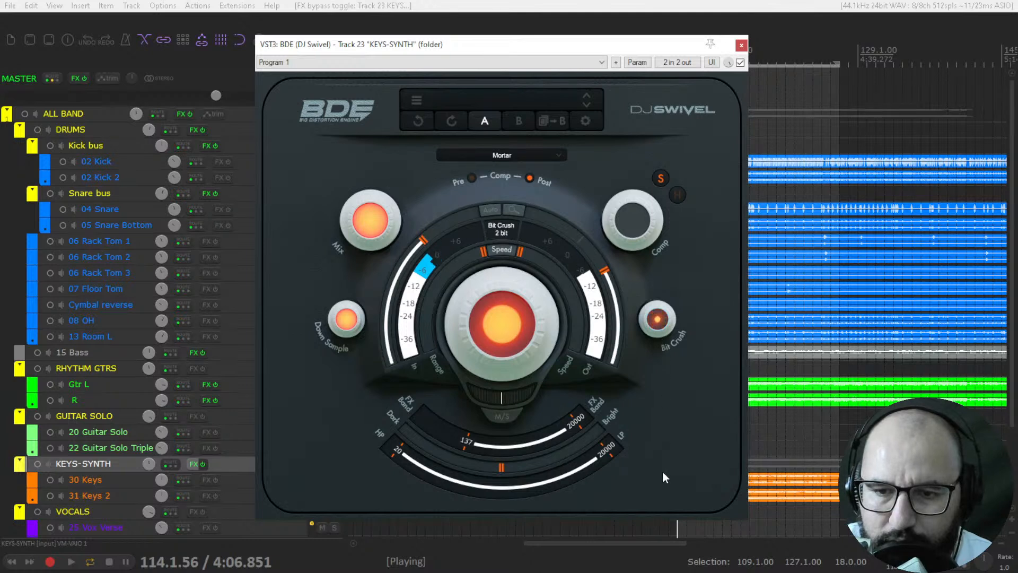
pyautogui.moveTo(604, 272)
pyautogui.mouseDown()
pyautogui.moveTo(596, 233)
pyautogui.moveTo(606, 253)
pyautogui.mouseUp()
pyautogui.moveTo(658, 319); pyautogui.dragTo(623, 72)
# Step: Return Drive to its minimum, reset the output volume and set the FX band's low limit back to 20
pyautogui.moveTo(513, 319); pyautogui.dragTo(514, 483)
pyautogui.doubleClick(598, 259)
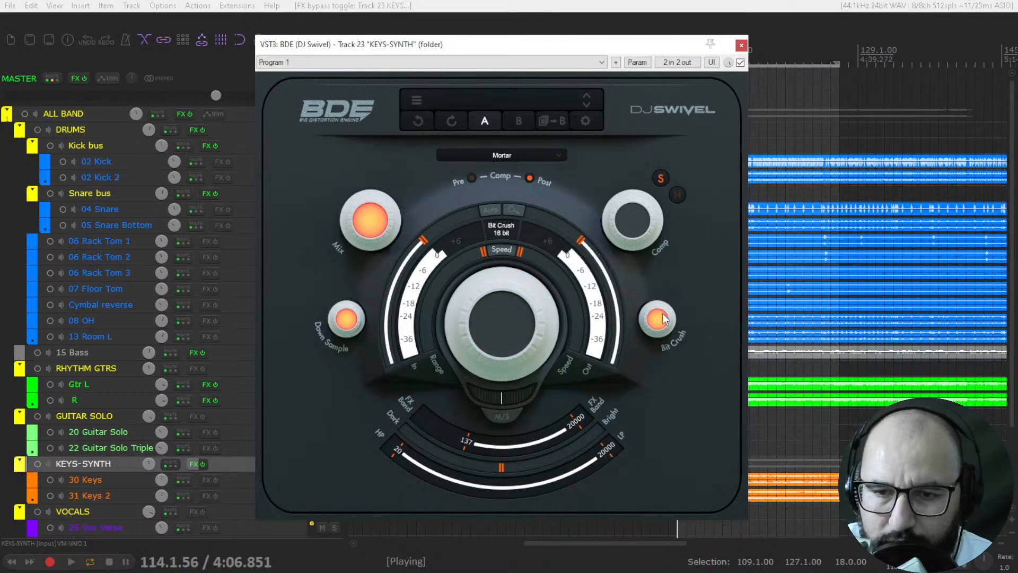
pyautogui.moveTo(664, 305); pyautogui.dragTo(669, 393)
pyautogui.moveTo(467, 443); pyautogui.dragTo(399, 415)
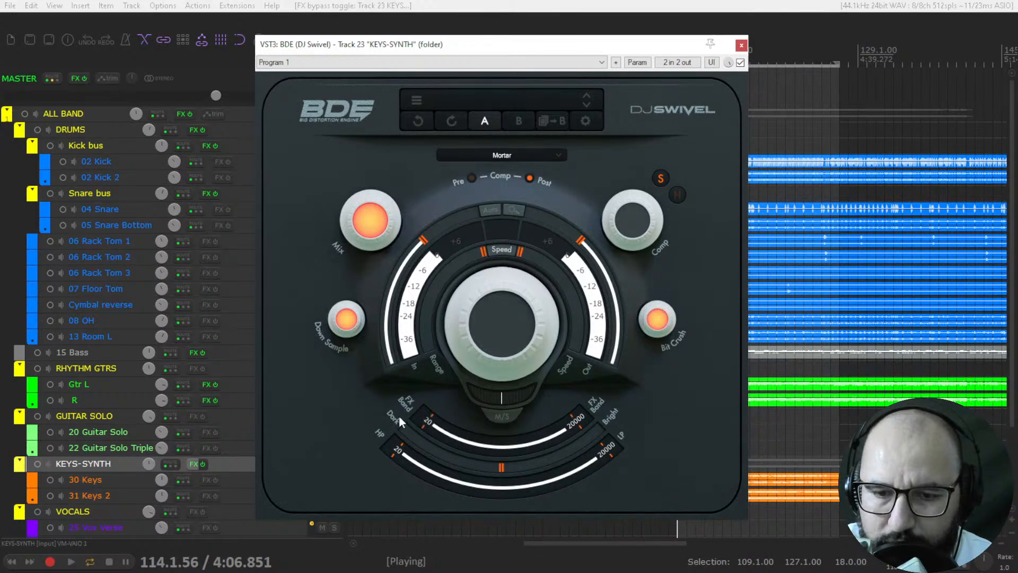
# Step: Switch the distortion mode to Grenade, raise Drive to audition it on the keys and stop playback
pyautogui.click(499, 155)
pyautogui.click(499, 213)
pyautogui.moveTo(508, 287); pyautogui.dragTo(496, 201)
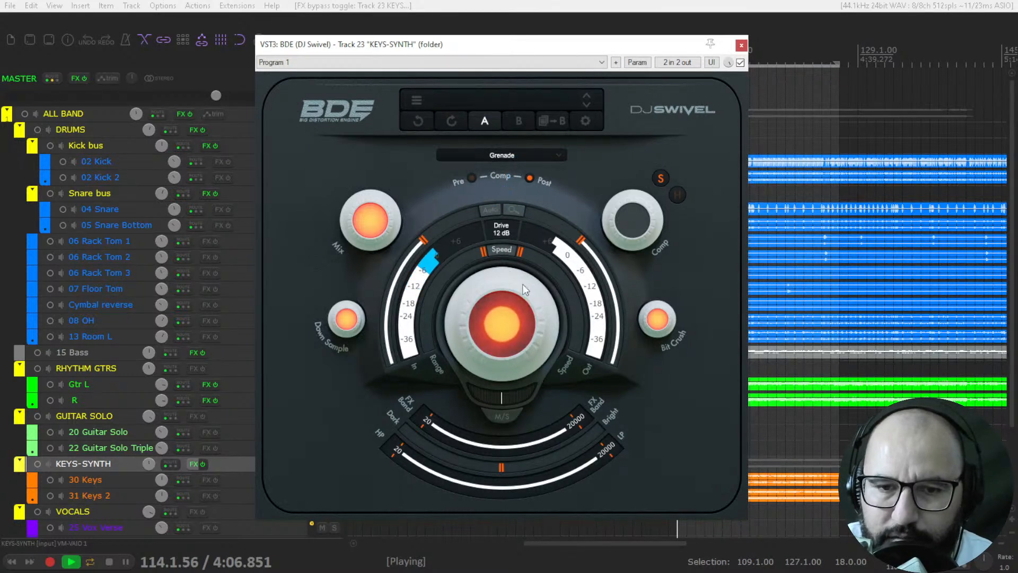
pyautogui.press('space')
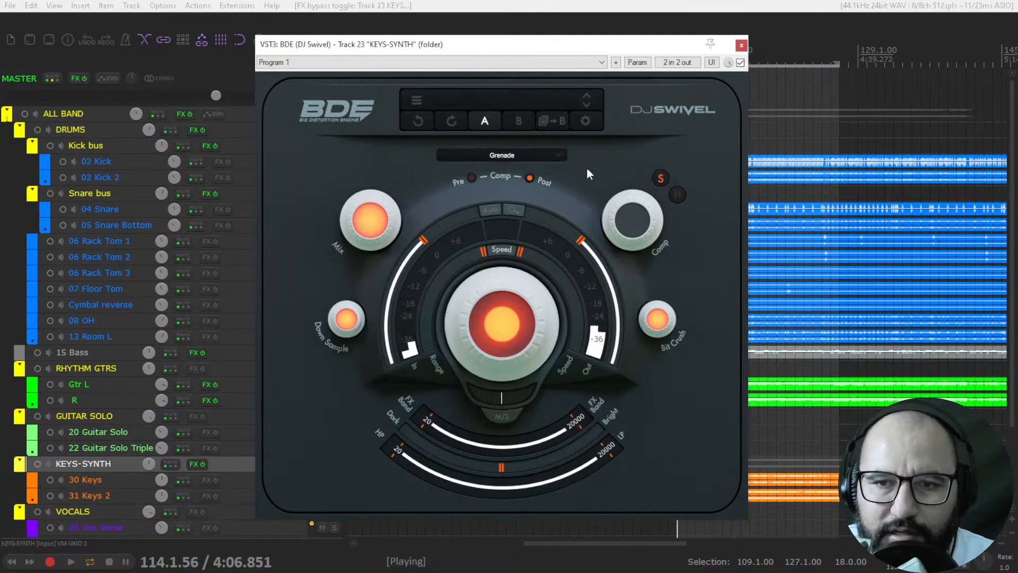
# Step: Bypass BDE on the KEYS-SYNTH track and switch to the web browser showing the free music production resources site
pyautogui.click(740, 63)
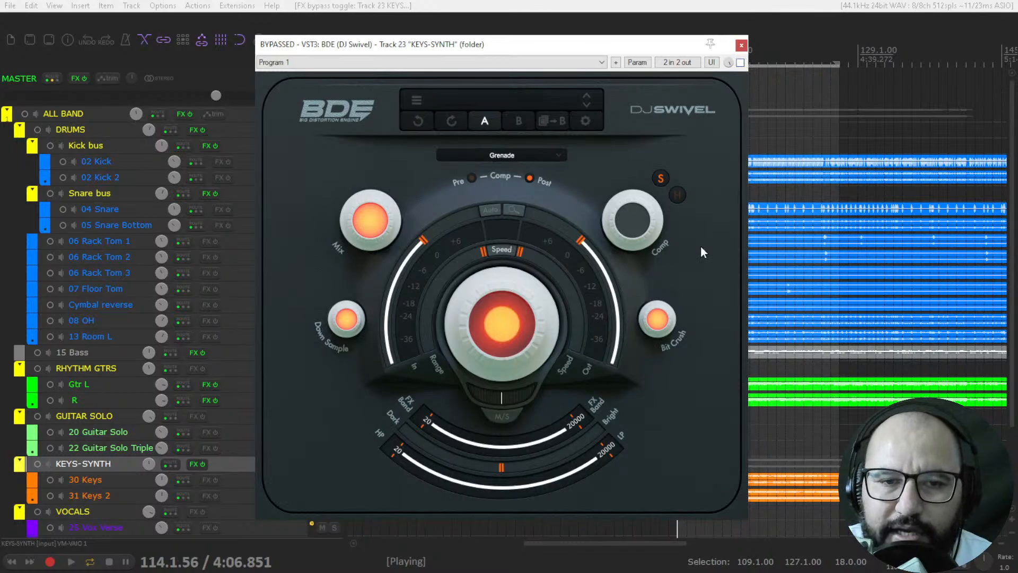
pyautogui.hotkey('alt', 'Tab')
pyautogui.click(135, 437)
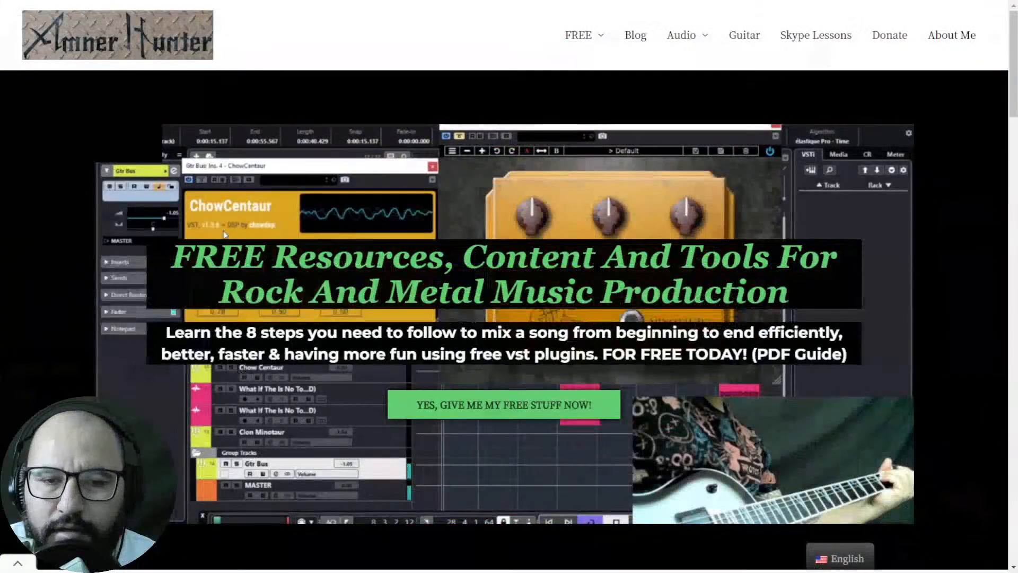
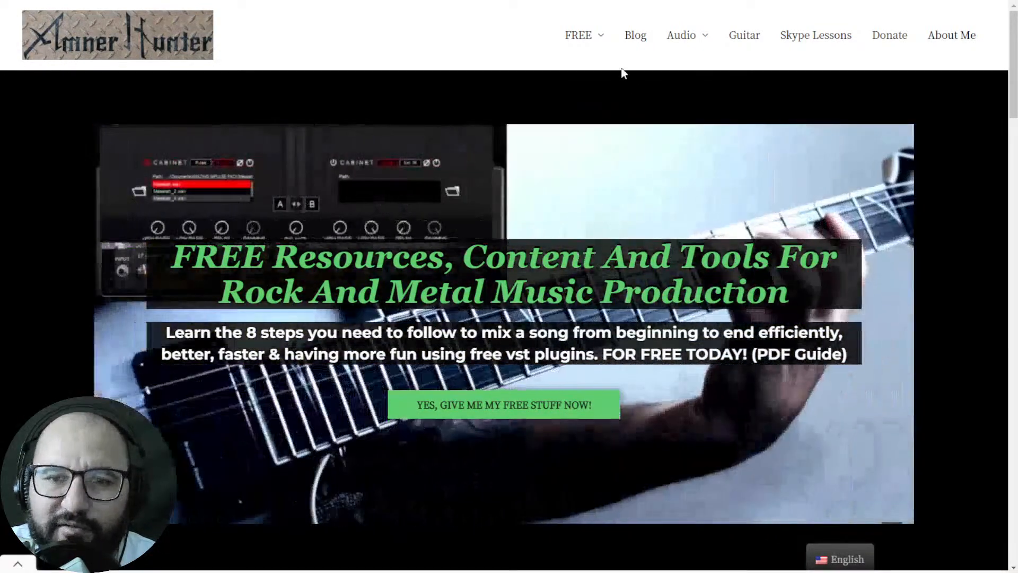
# Step: Reveal the choices in the website's FREE section to present the available guides and tools
pyautogui.moveTo(594, 41)
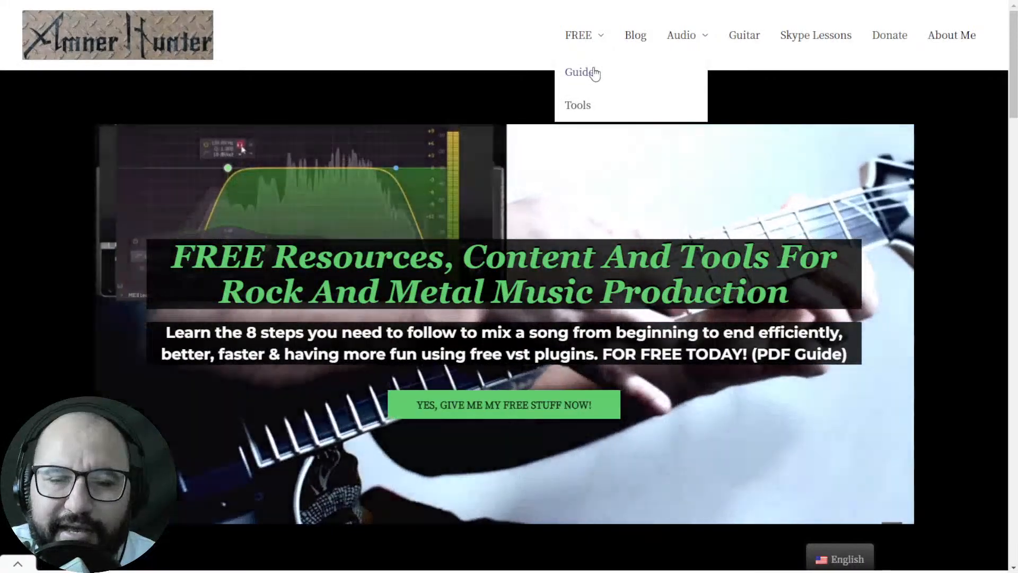